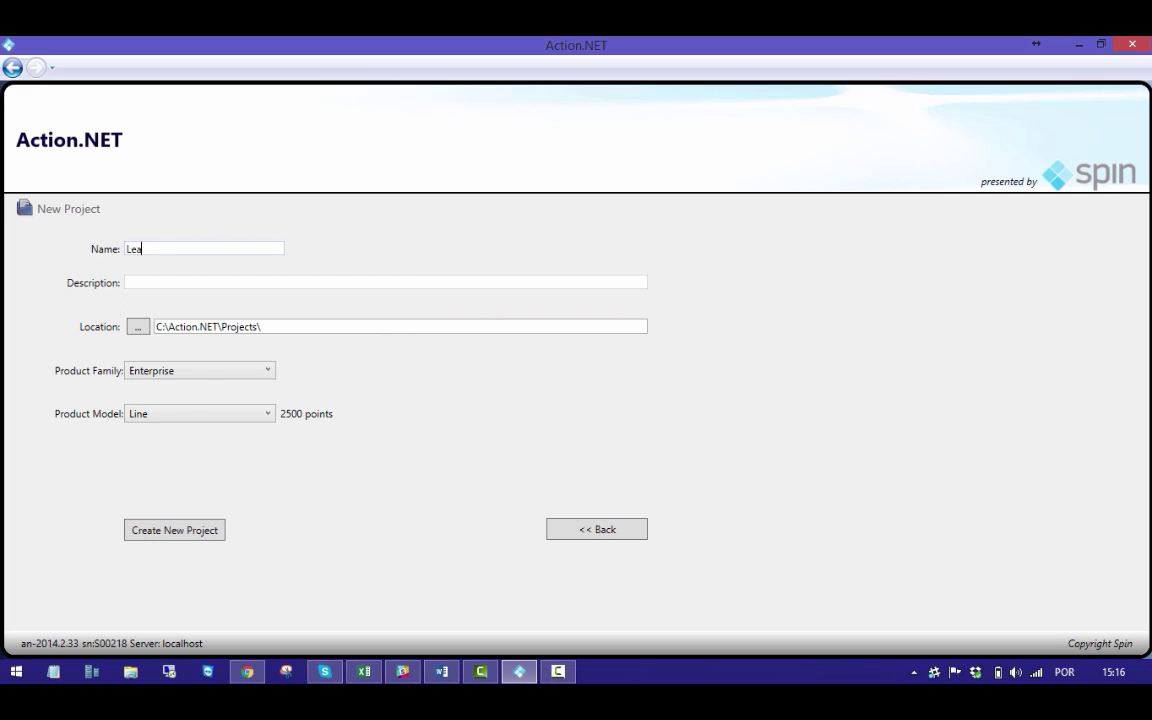
- Create the new project under the name LeanAutomation and maximize its project window
{"action": "type", "text": "anAutomation"}
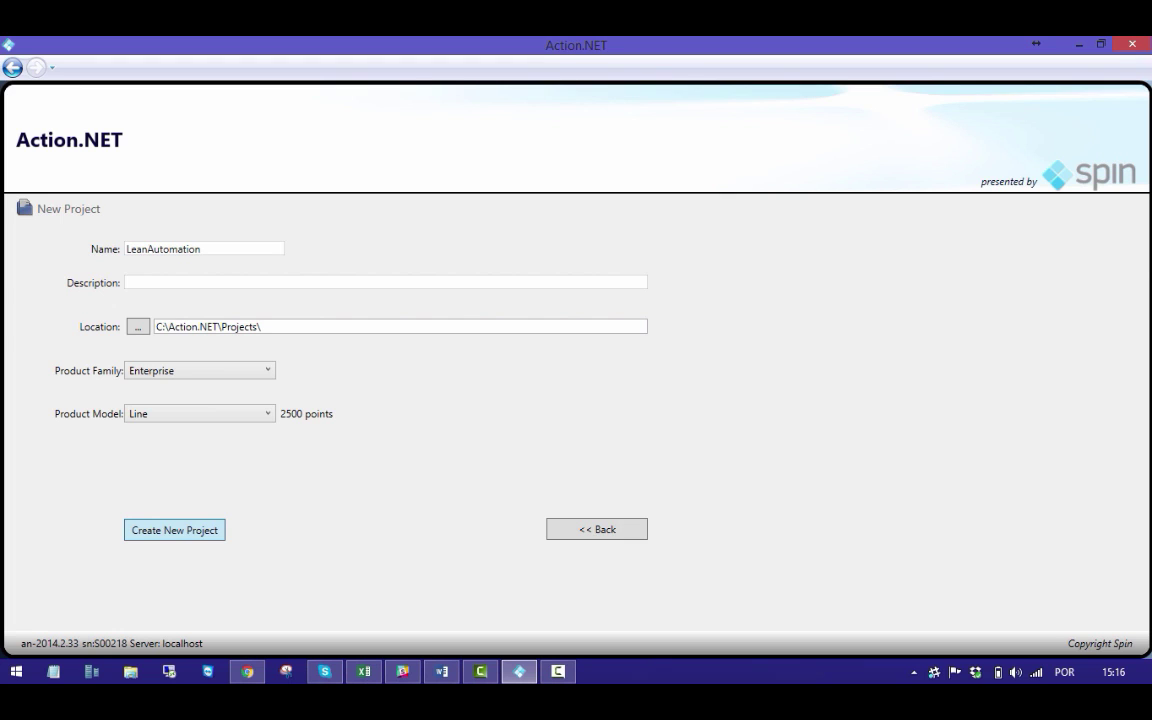
{"action": "left_click", "coordinate": [174, 530]}
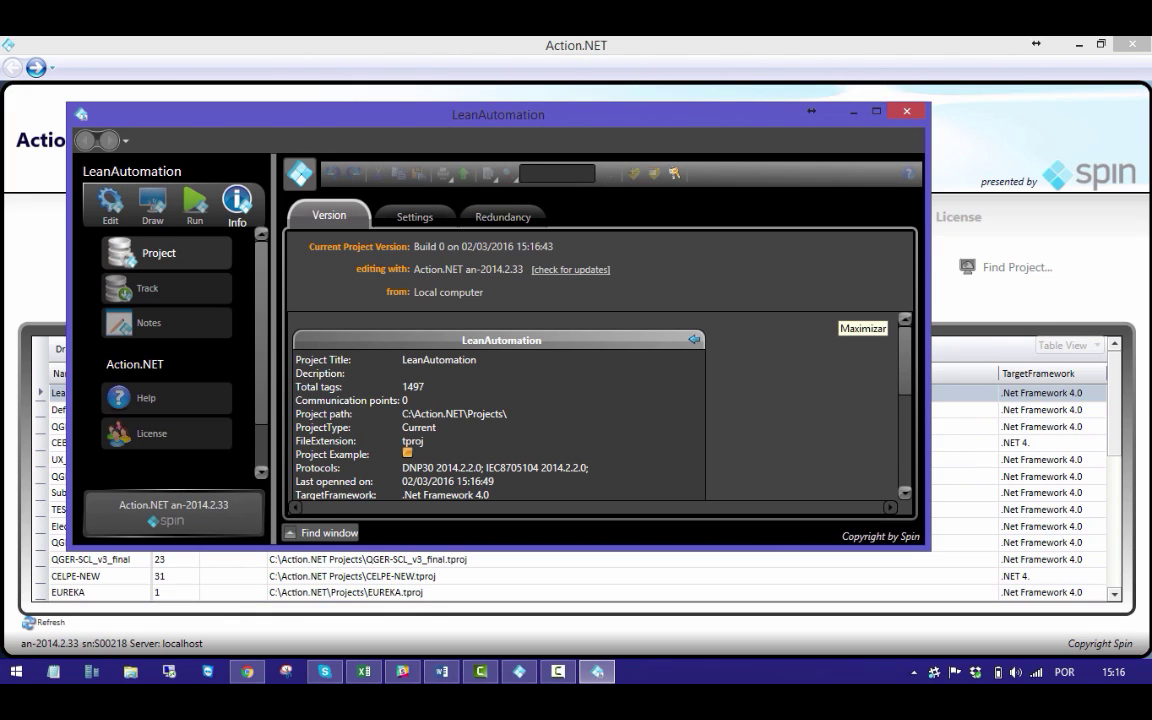
{"action": "left_click", "coordinate": [876, 111]}
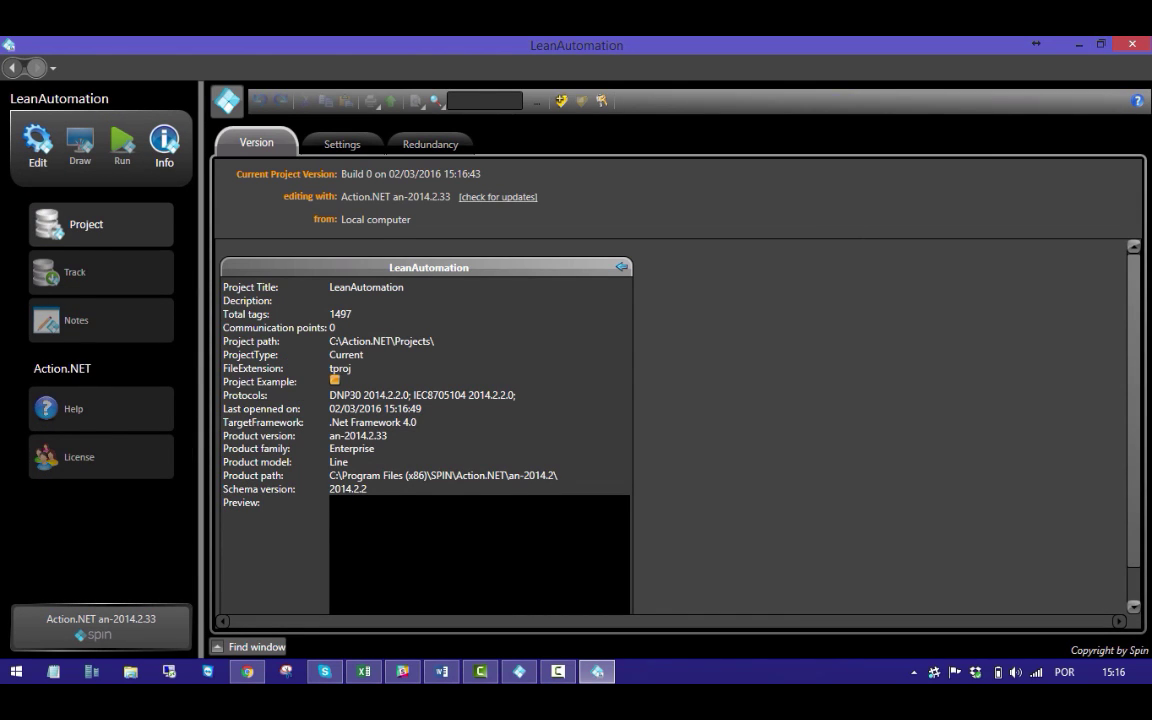
- Look through the project's editing sections for tag objects, the historian, alarm items and devices
{"action": "left_click", "coordinate": [37, 142]}
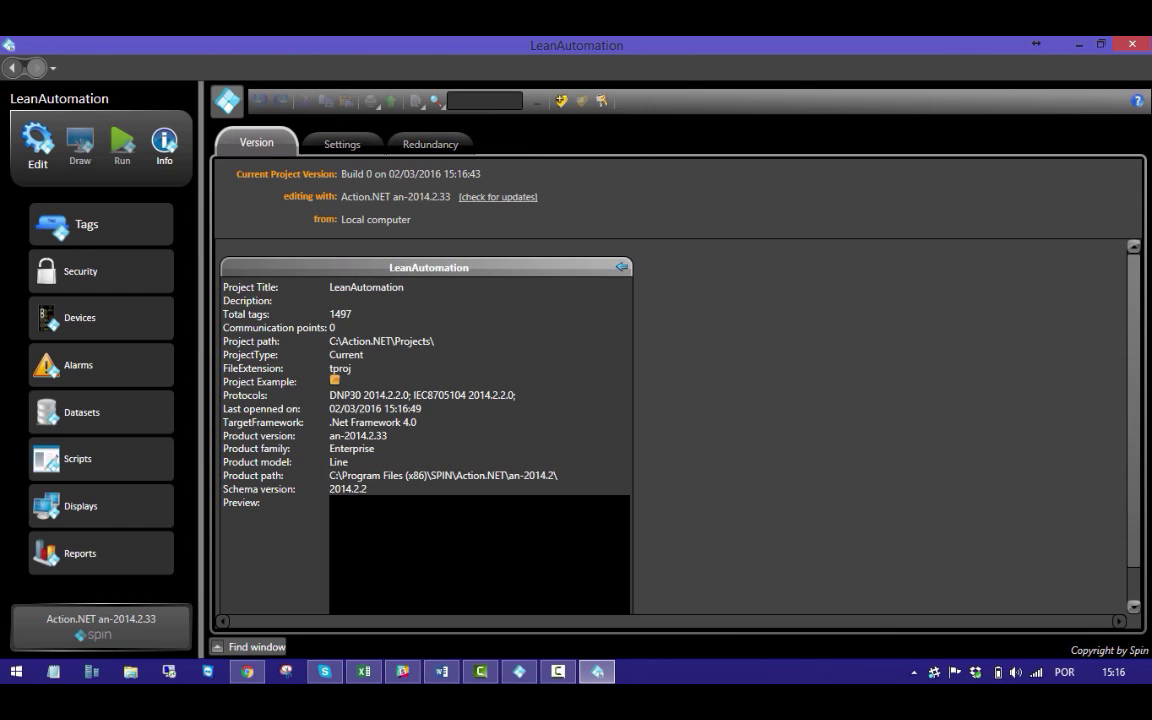
{"action": "left_click", "coordinate": [87, 224]}
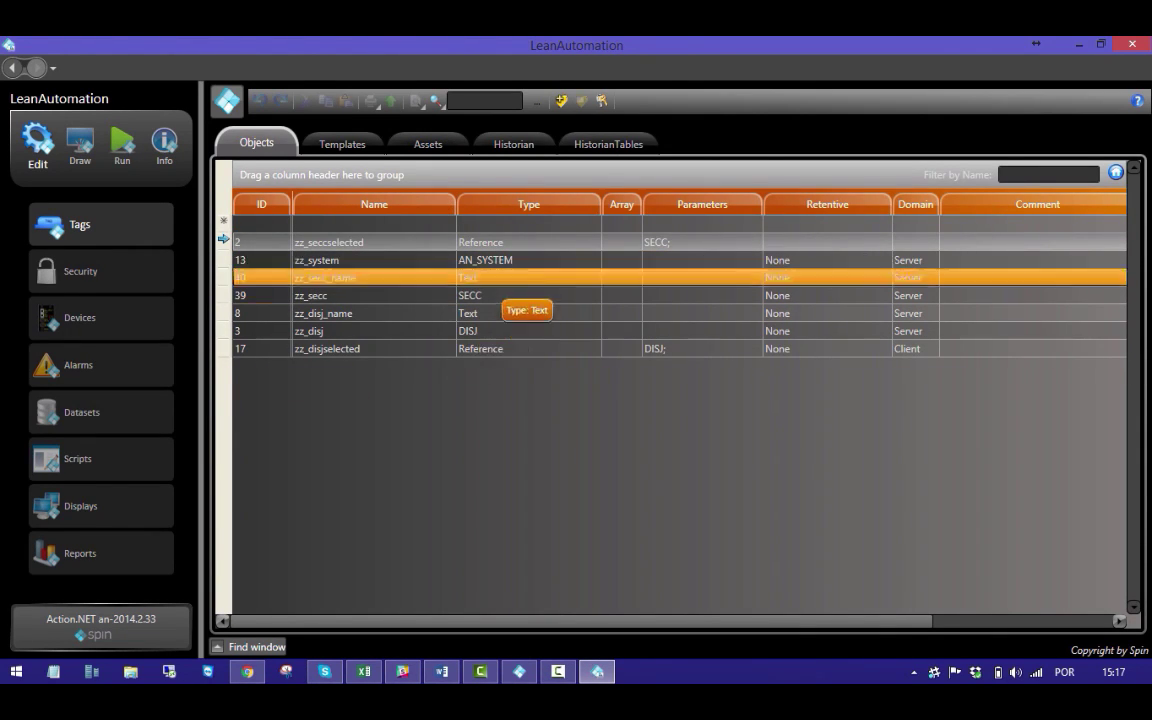
{"action": "left_click", "coordinate": [514, 142]}
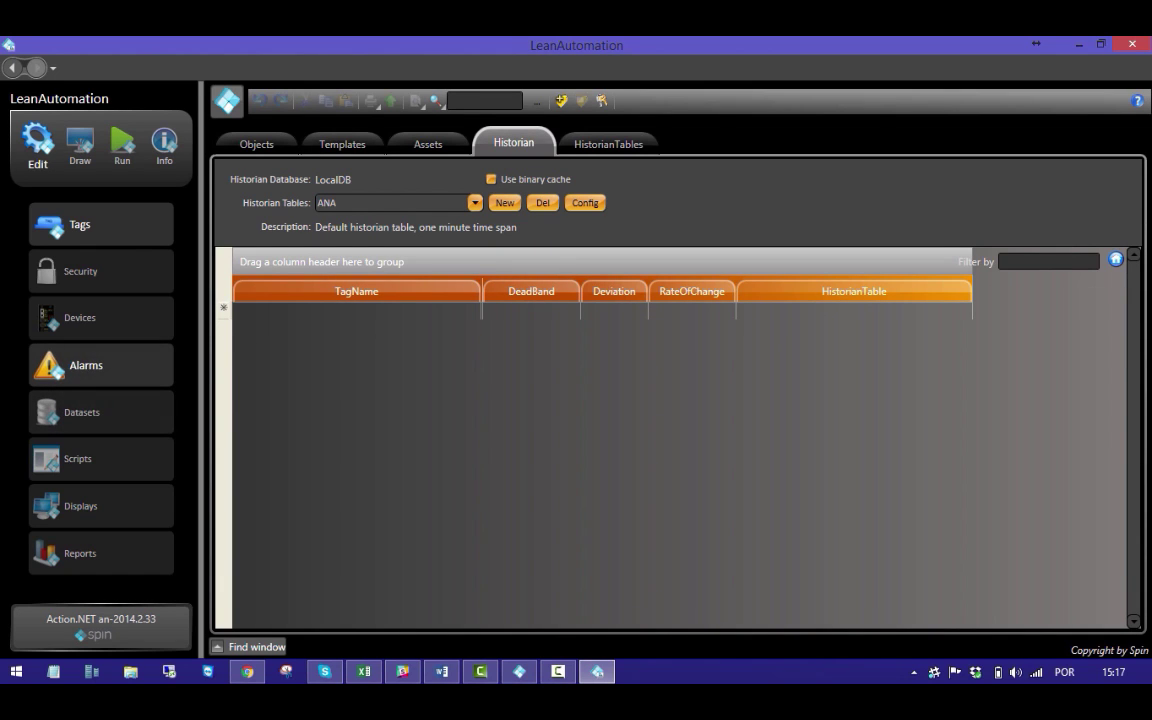
{"action": "left_click", "coordinate": [86, 365]}
{"action": "left_click", "coordinate": [428, 142]}
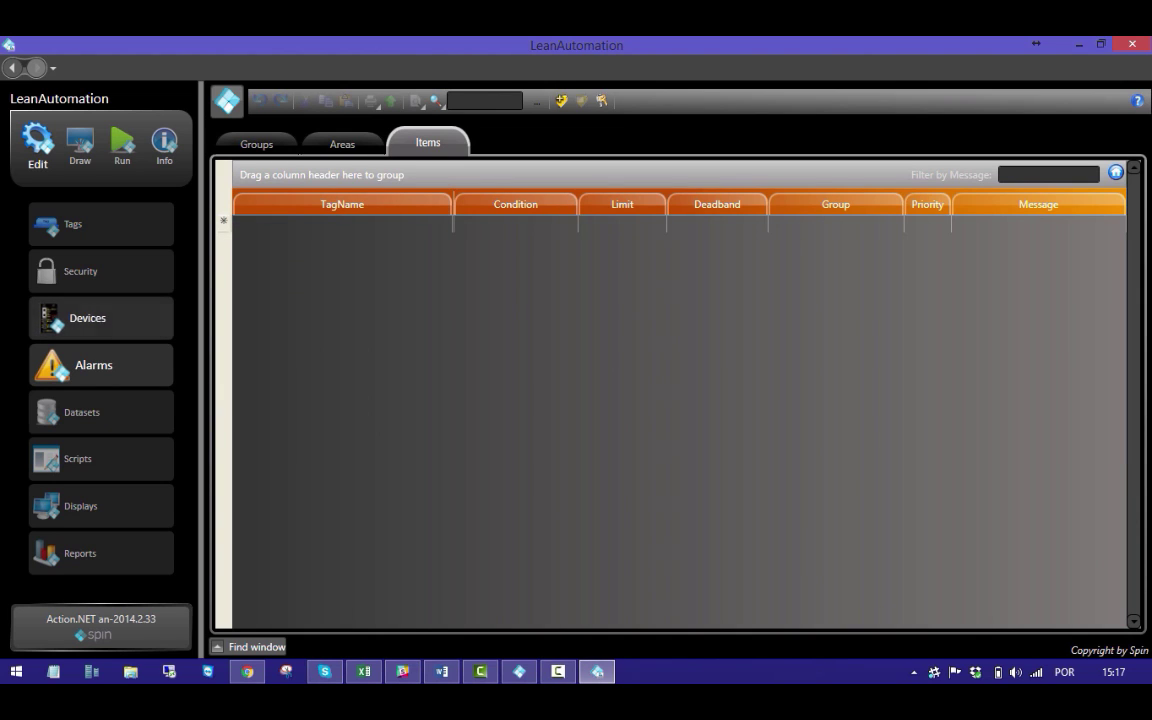
{"action": "left_click", "coordinate": [100, 318]}
{"action": "left_click", "coordinate": [428, 142]}
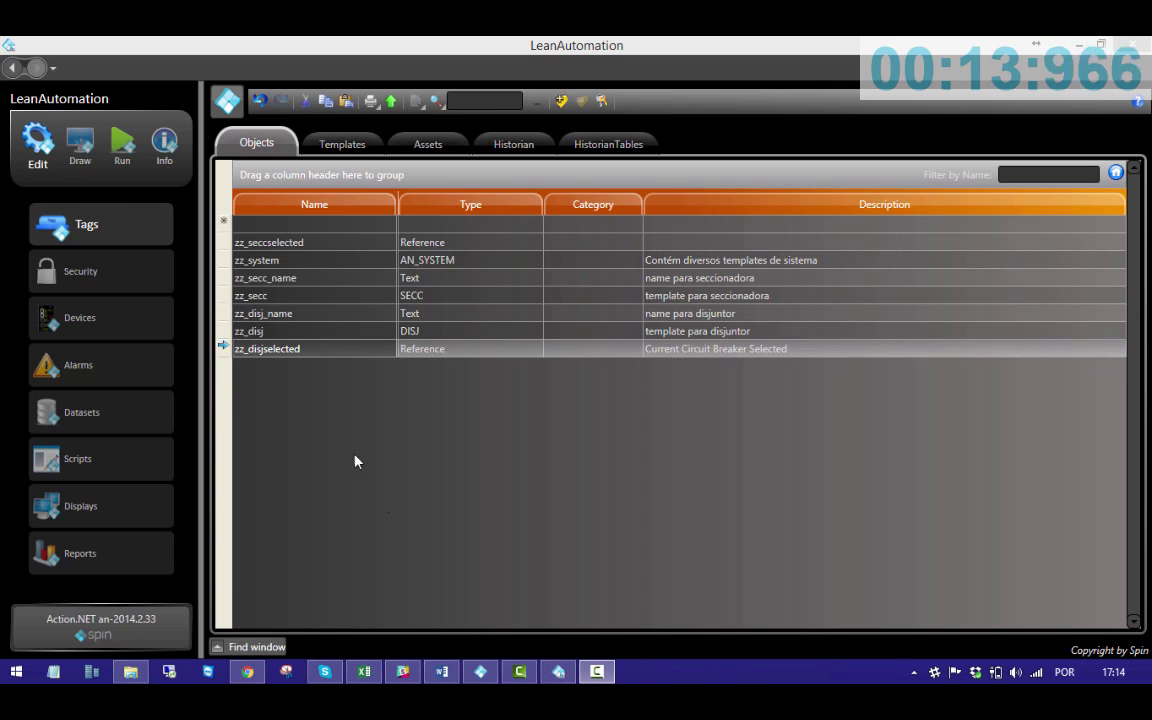
- Add four new tag objects named LIN1, BAR1, BAR2 and BAR3, keeping the default Integer type
{"action": "left_click", "coordinate": [306, 224]}
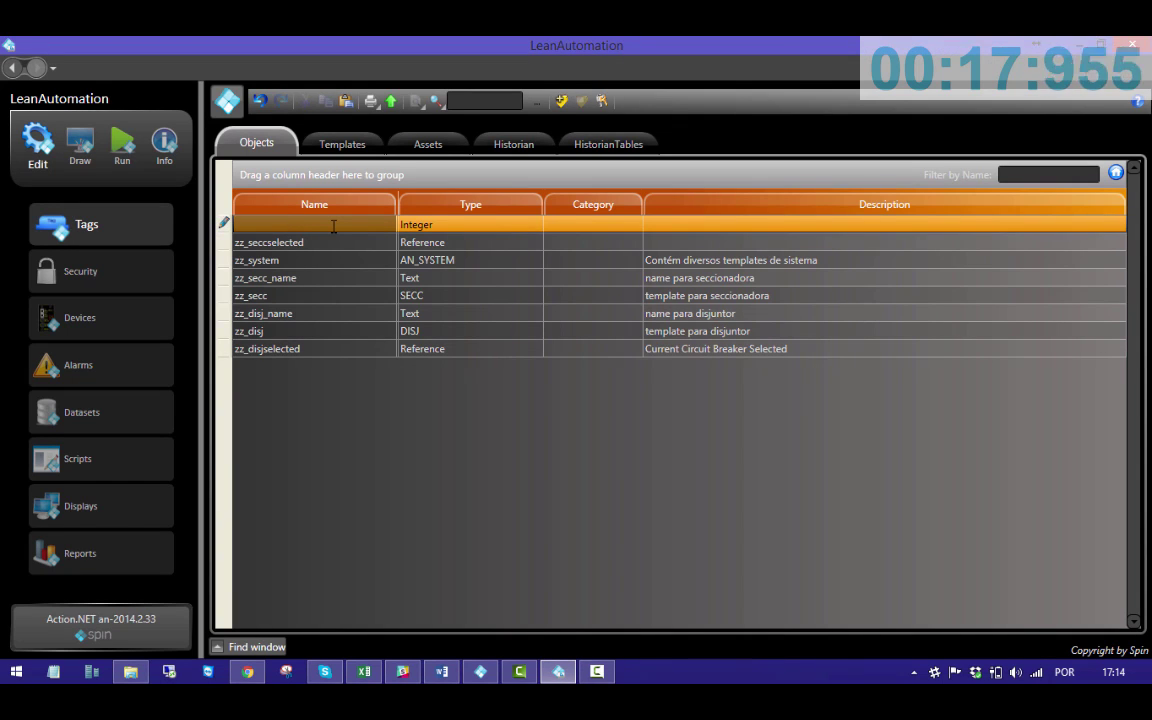
{"action": "type", "text": "LIN1"}
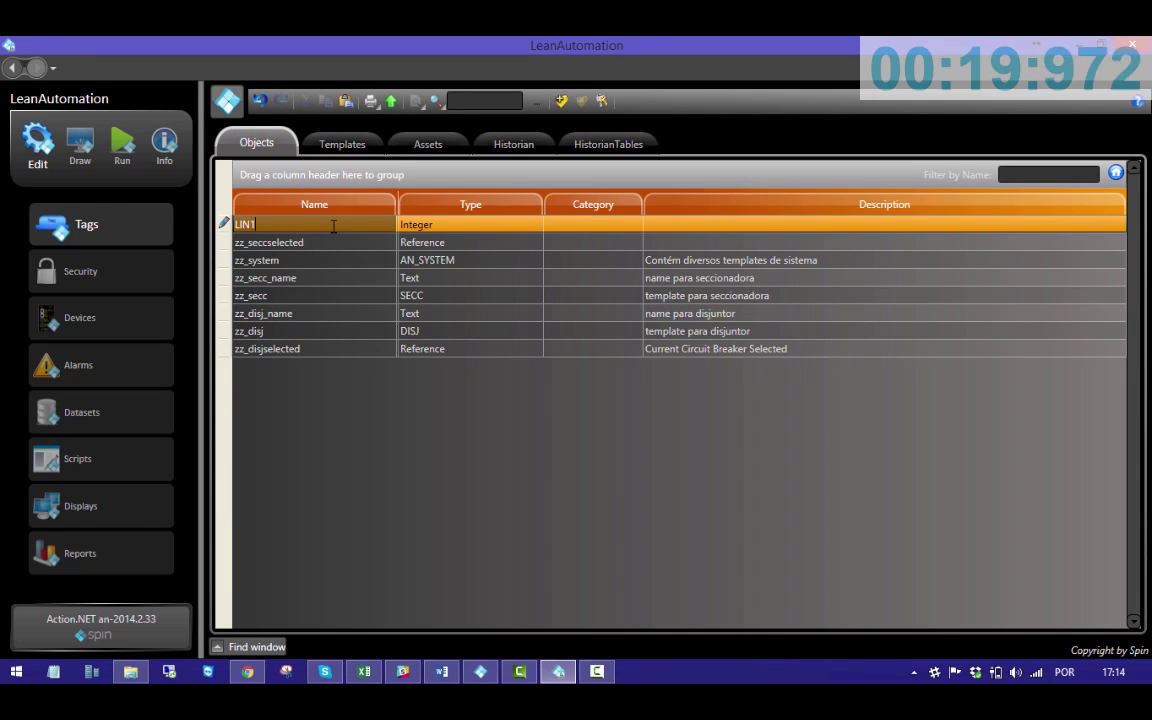
{"action": "key", "text": "Return"}
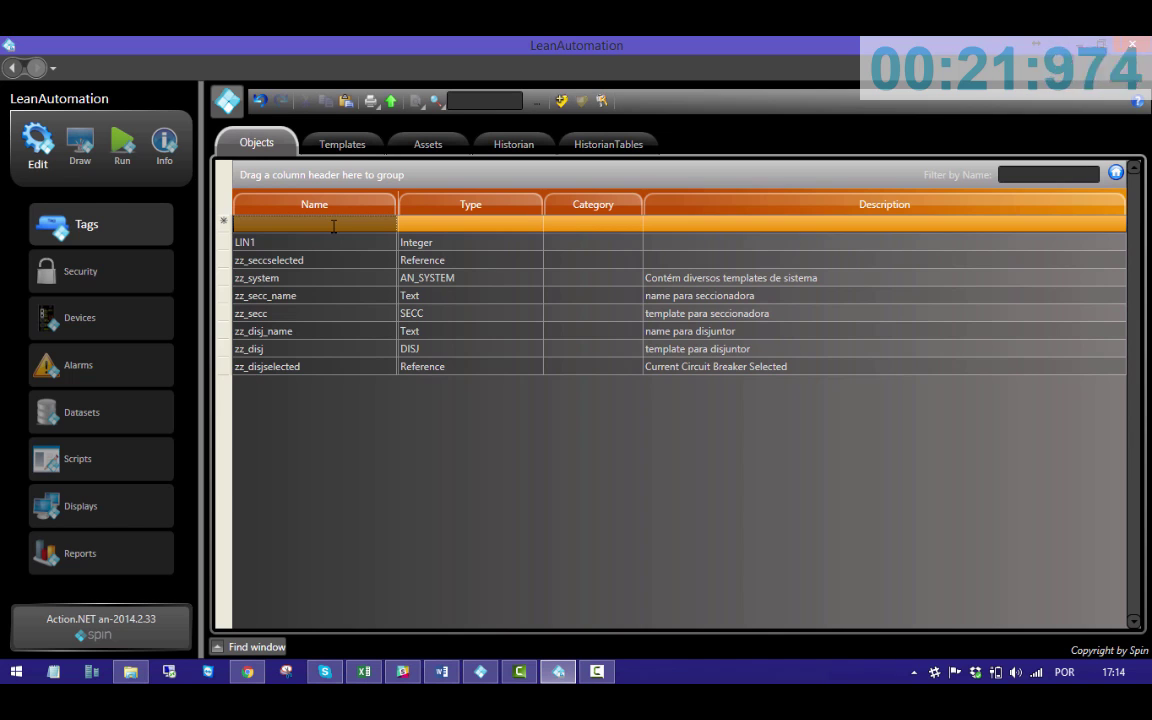
{"action": "type", "text": "BAR1"}
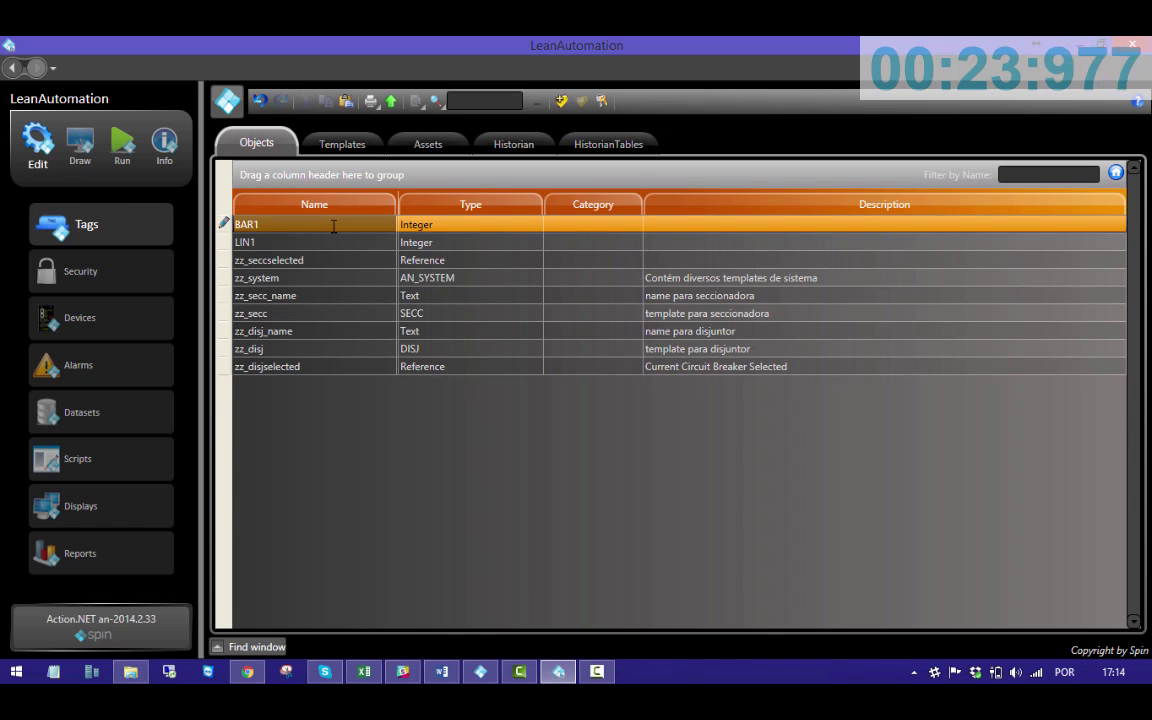
{"action": "key", "text": "Return"}
{"action": "type", "text": "BAR2"}
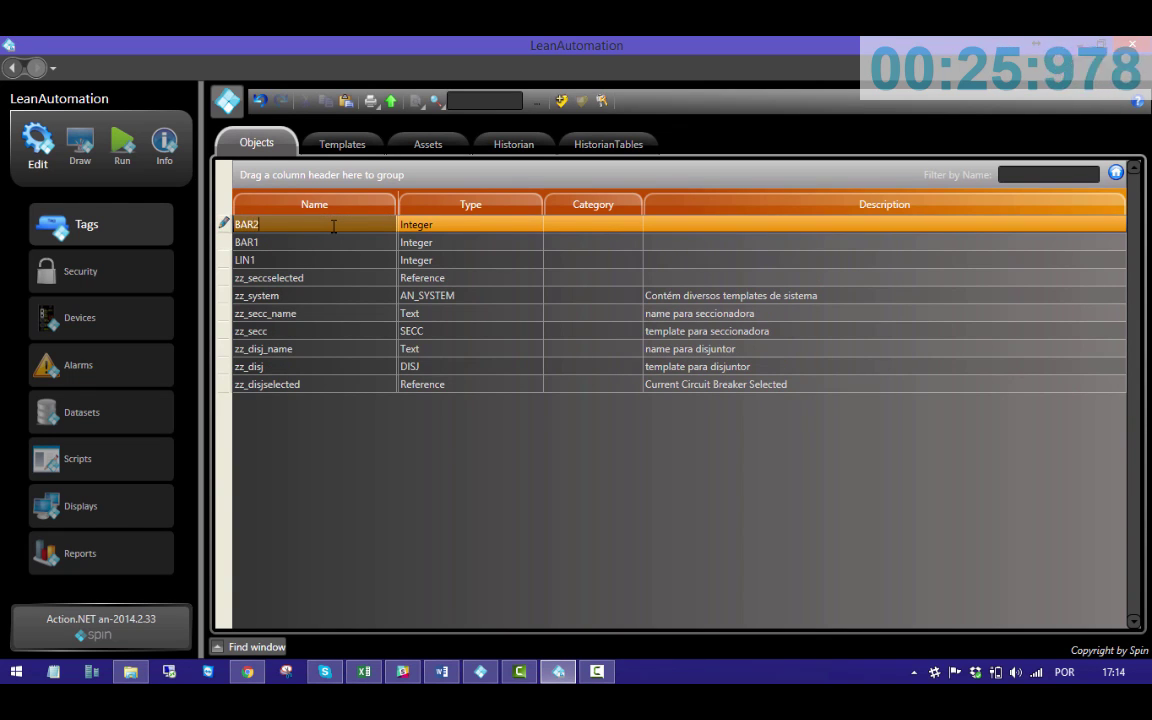
{"action": "key", "text": "Return"}
{"action": "type", "text": "BAR3"}
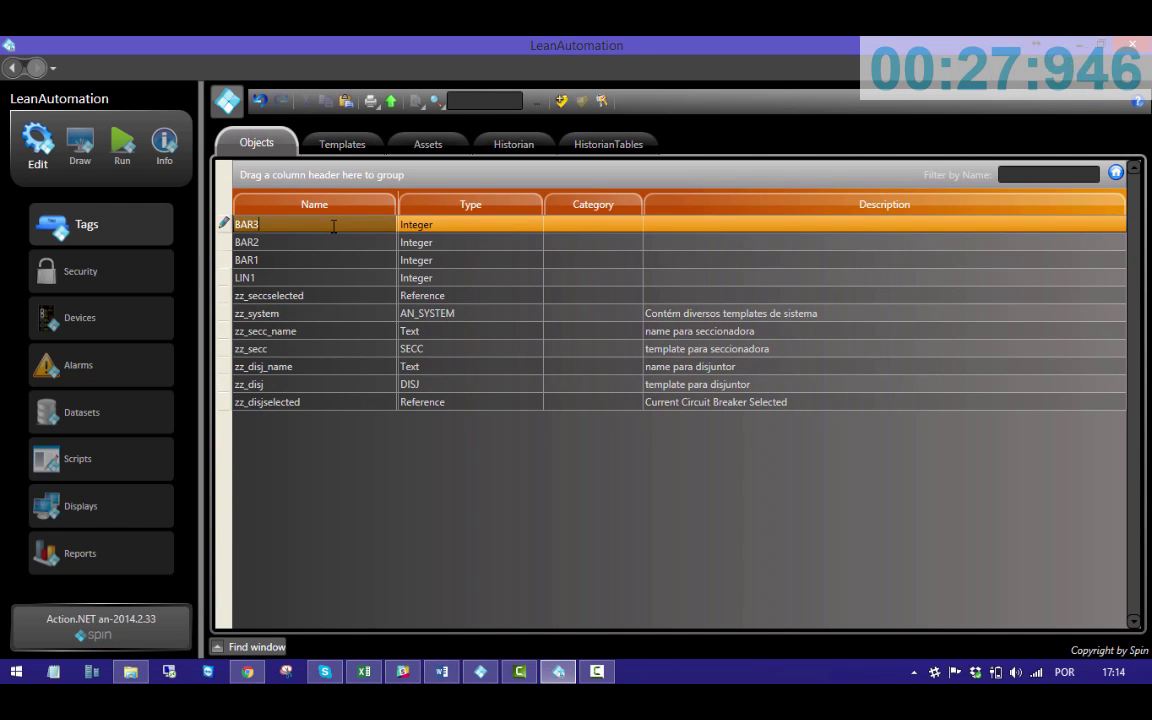
{"action": "key", "text": "Return"}
- Add four more tag objects named TRF1, TRF2, ALI1 and ALI2, keeping the default Integer type
{"action": "type", "text": "TRF1"}
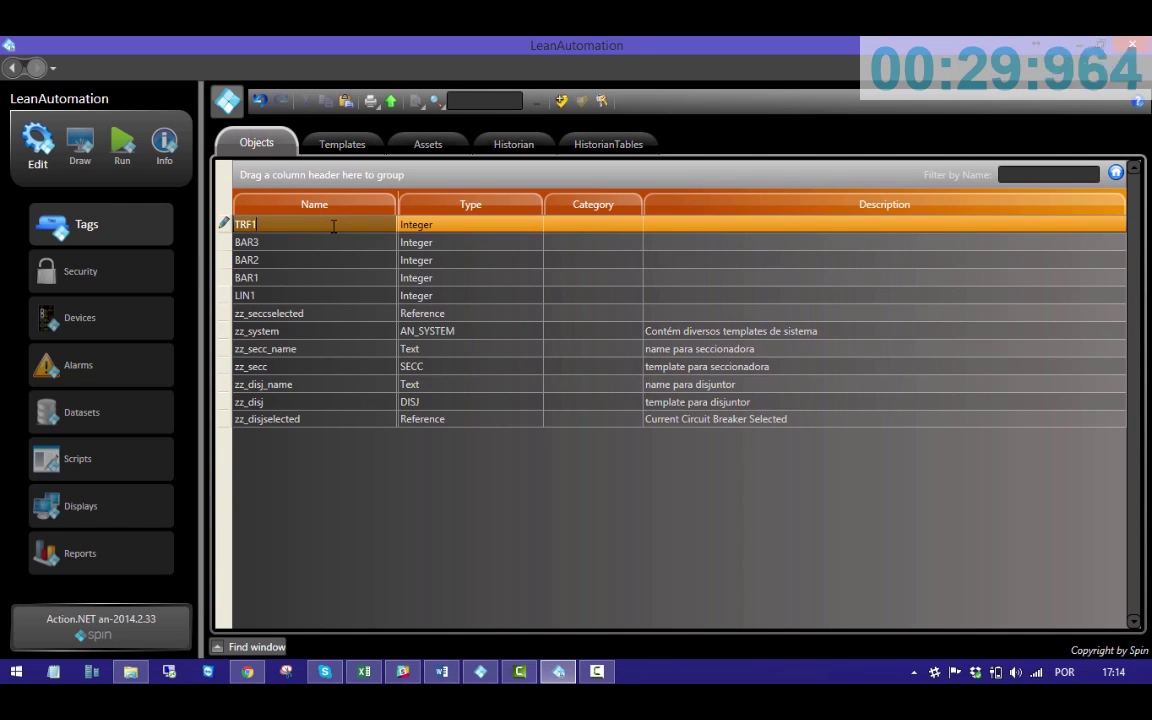
{"action": "key", "text": "Return"}
{"action": "type", "text": "TRF2"}
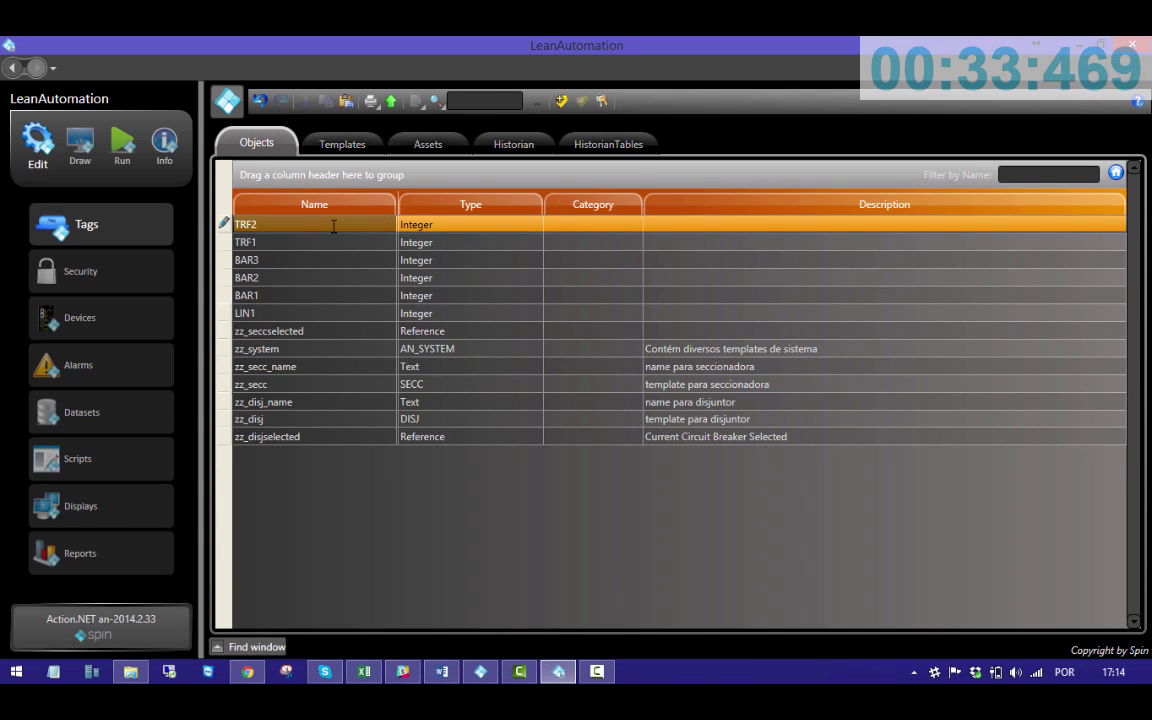
{"action": "key", "text": "Return"}
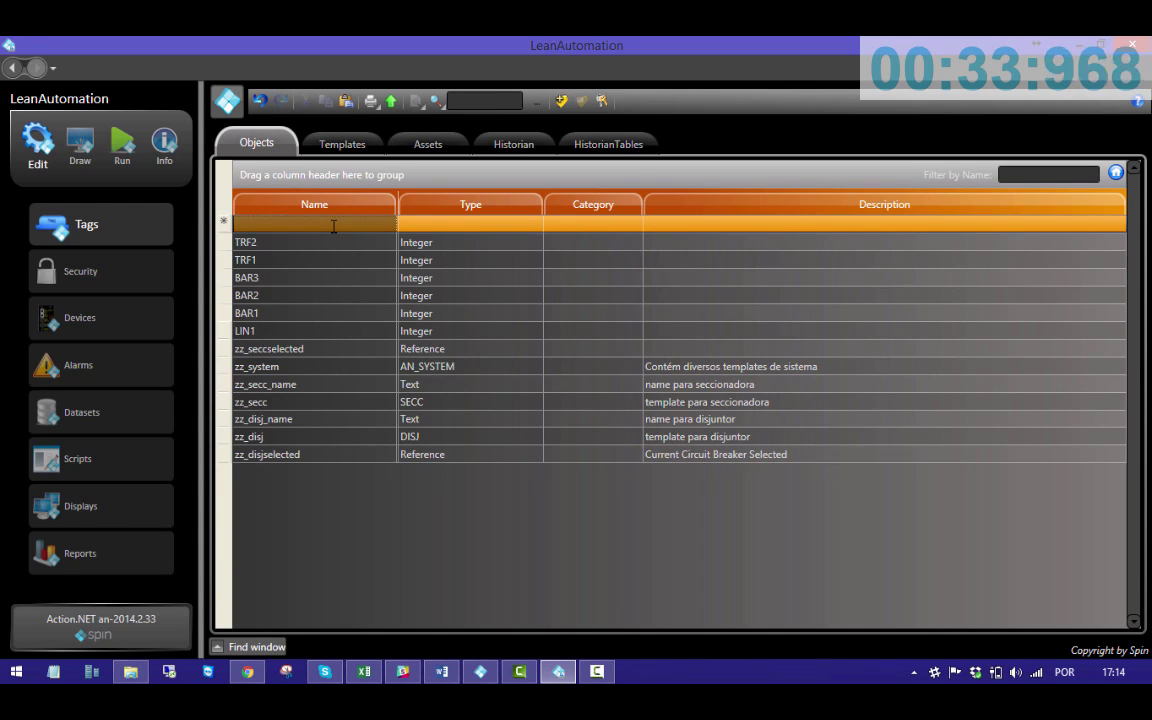
{"action": "type", "text": "ALI1"}
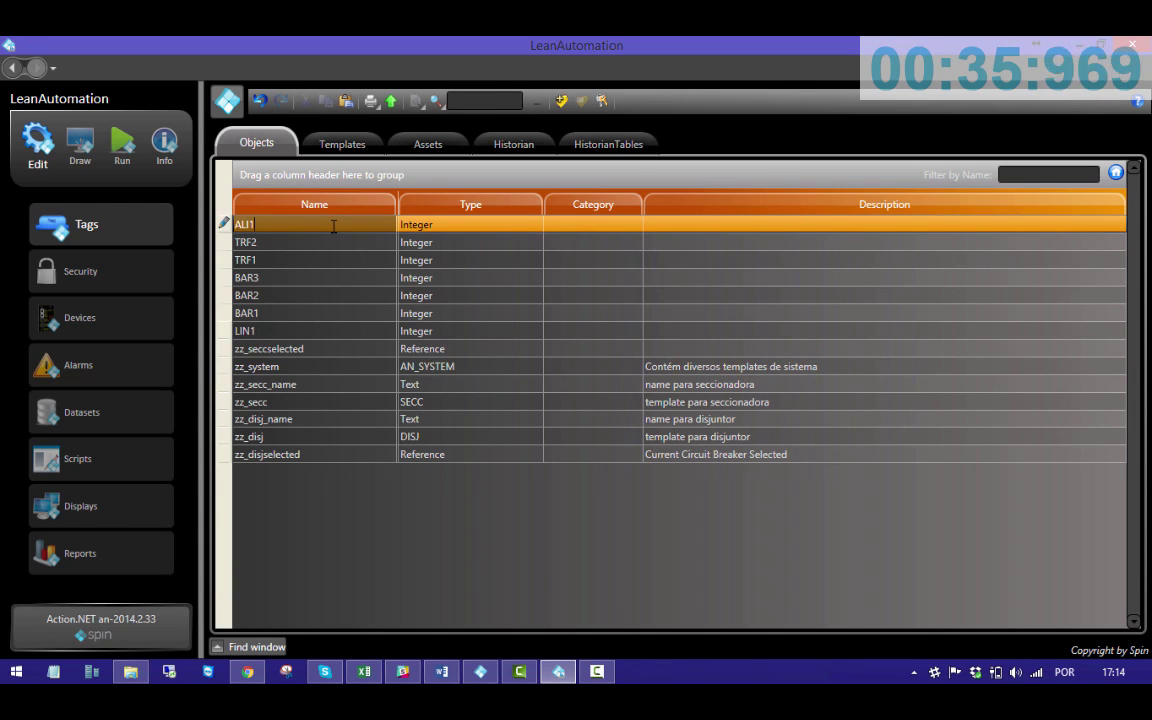
{"action": "key", "text": "Return"}
{"action": "type", "text": "ALI2"}
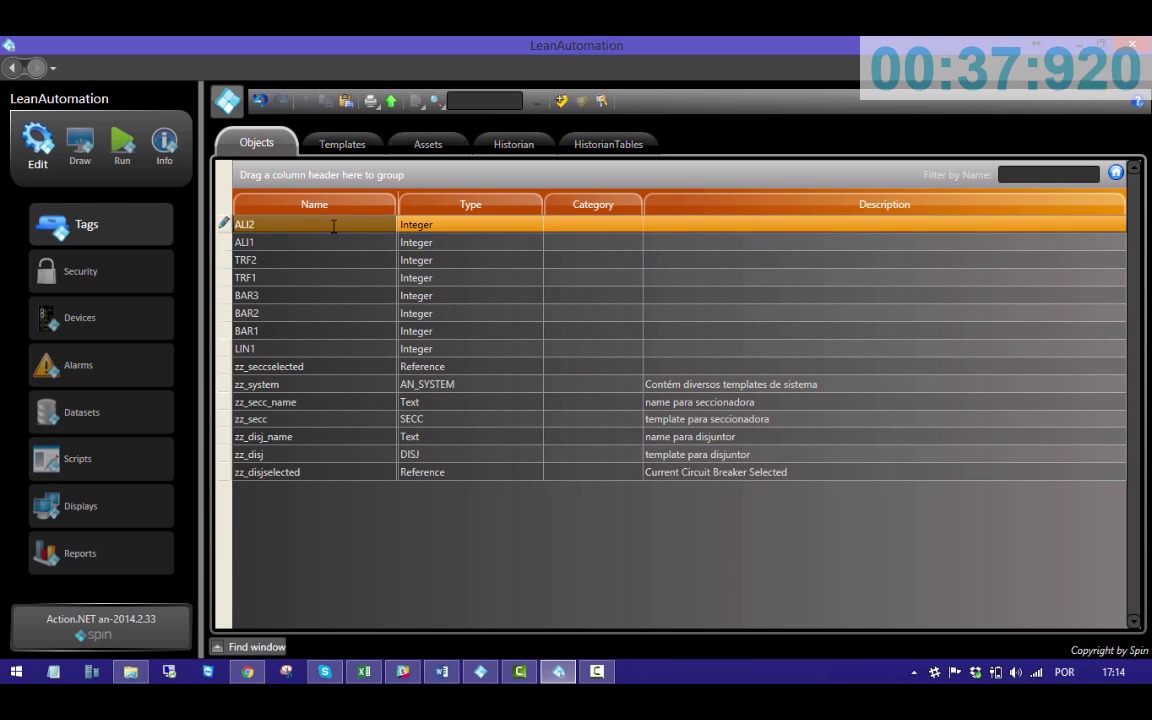
{"action": "key", "text": "Return"}
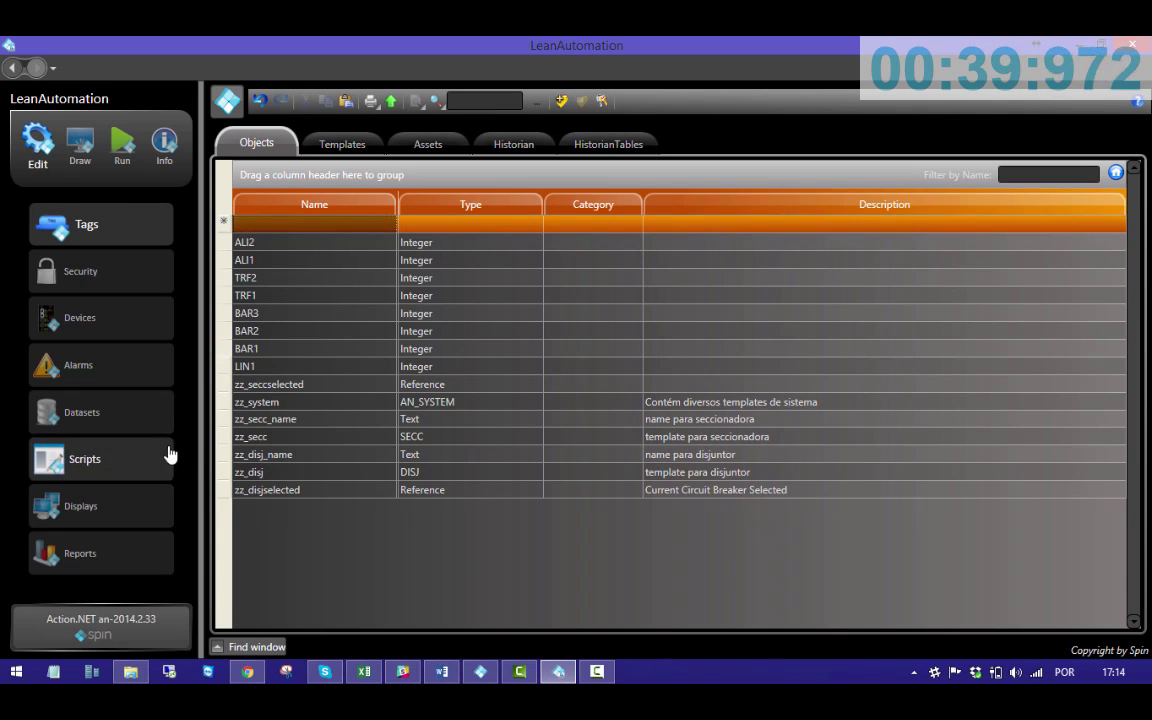
- Set the type of the LIN1 tag to the BAY_LINHA template
{"action": "left_click", "coordinate": [440, 366]}
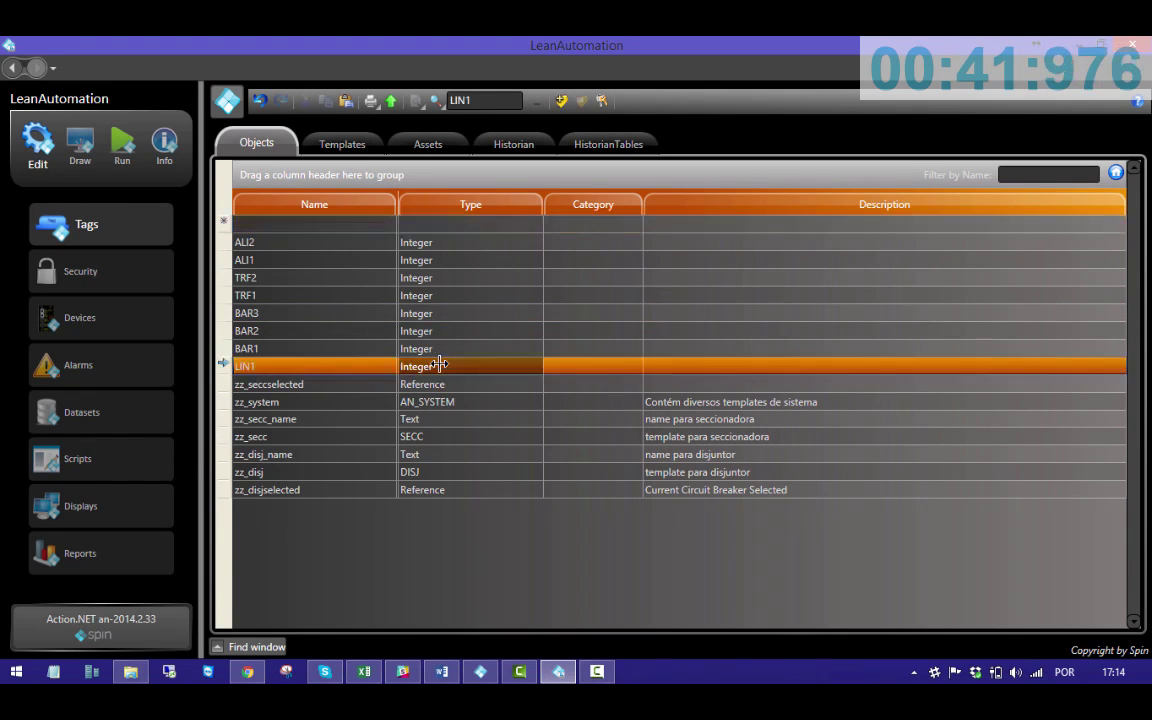
{"action": "left_click", "coordinate": [446, 367]}
{"action": "left_click", "coordinate": [472, 369]}
{"action": "scroll", "coordinate": [474, 450], "scroll_direction": "down", "scroll_amount": 5}
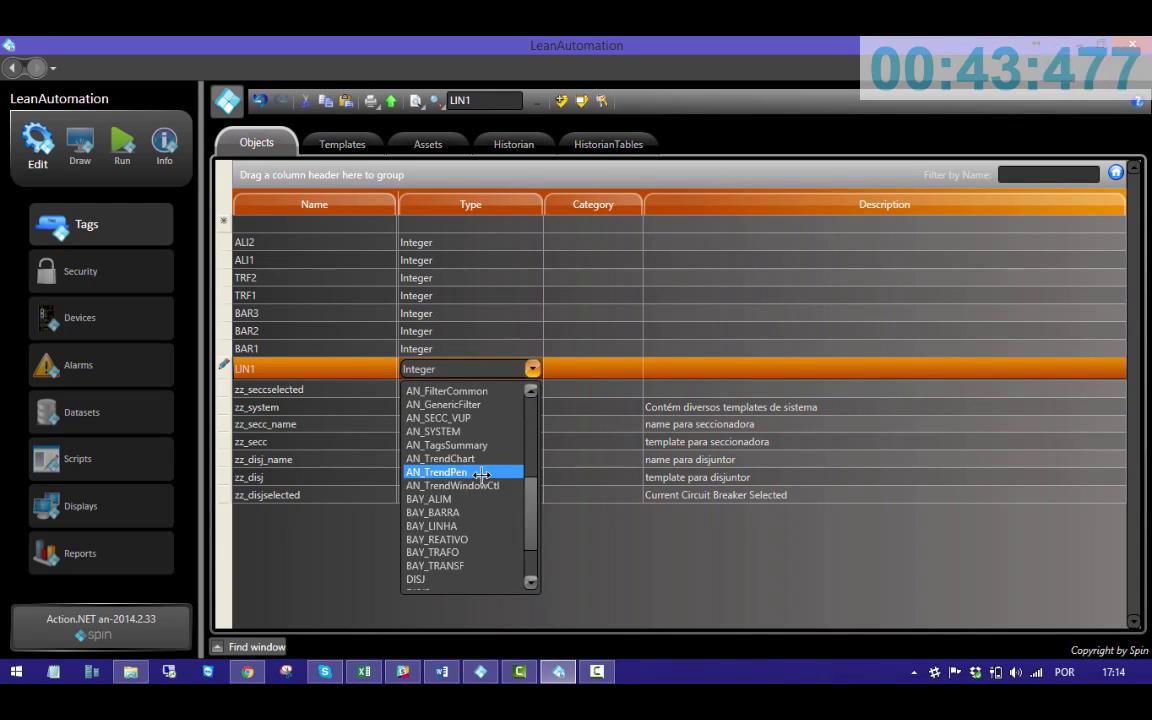
{"action": "left_click", "coordinate": [448, 525]}
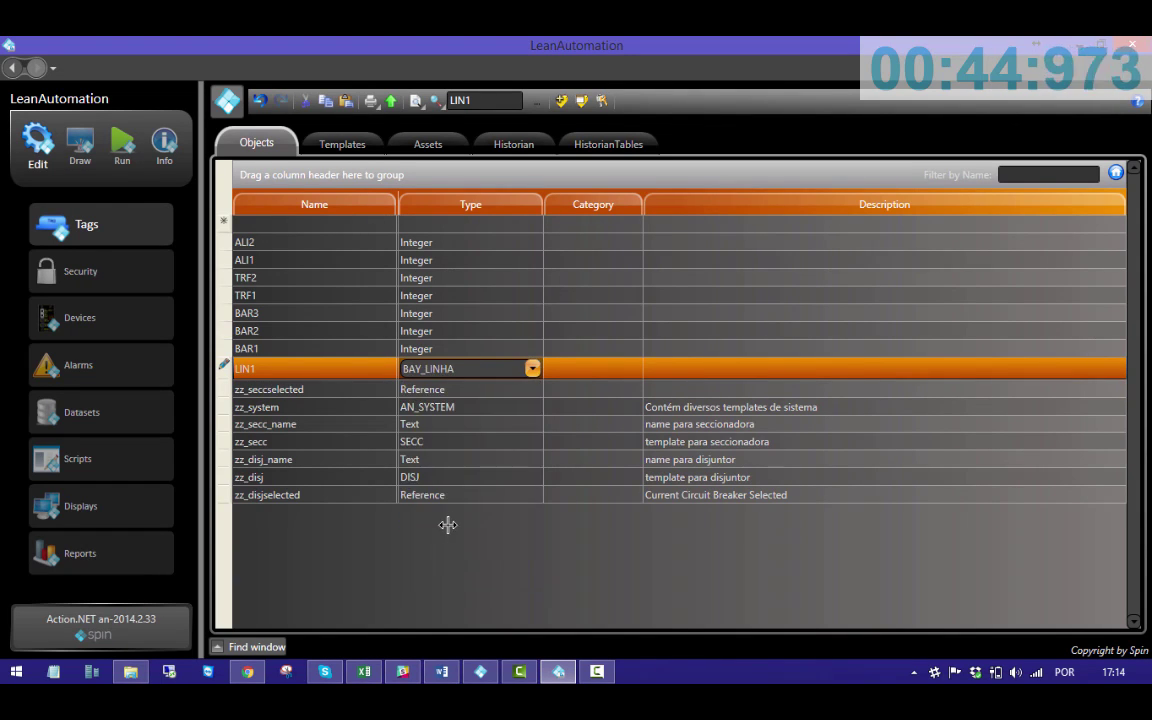
- Edit the BAR1, BAR2 and BAR3 tags as combined rows and set their type to BAY_BARRA
{"action": "left_click", "coordinate": [433, 313]}
{"action": "left_click", "coordinate": [435, 342], "text": "shift"}
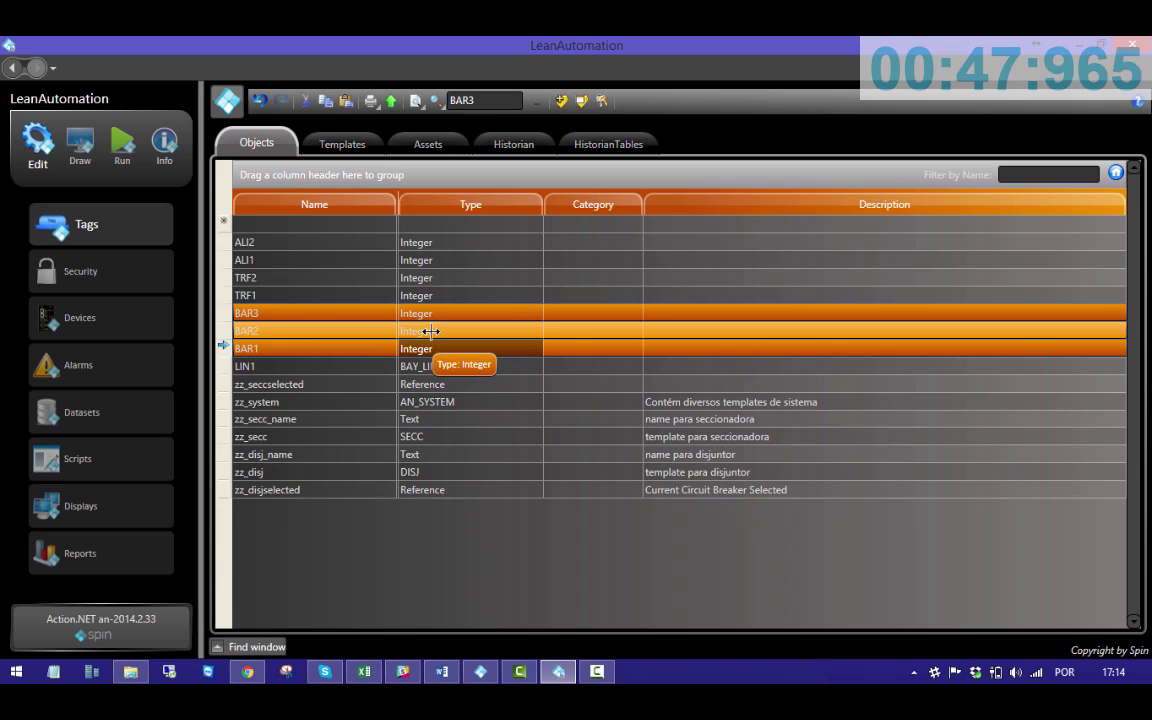
{"action": "right_click", "coordinate": [430, 331]}
{"action": "left_click", "coordinate": [490, 406]}
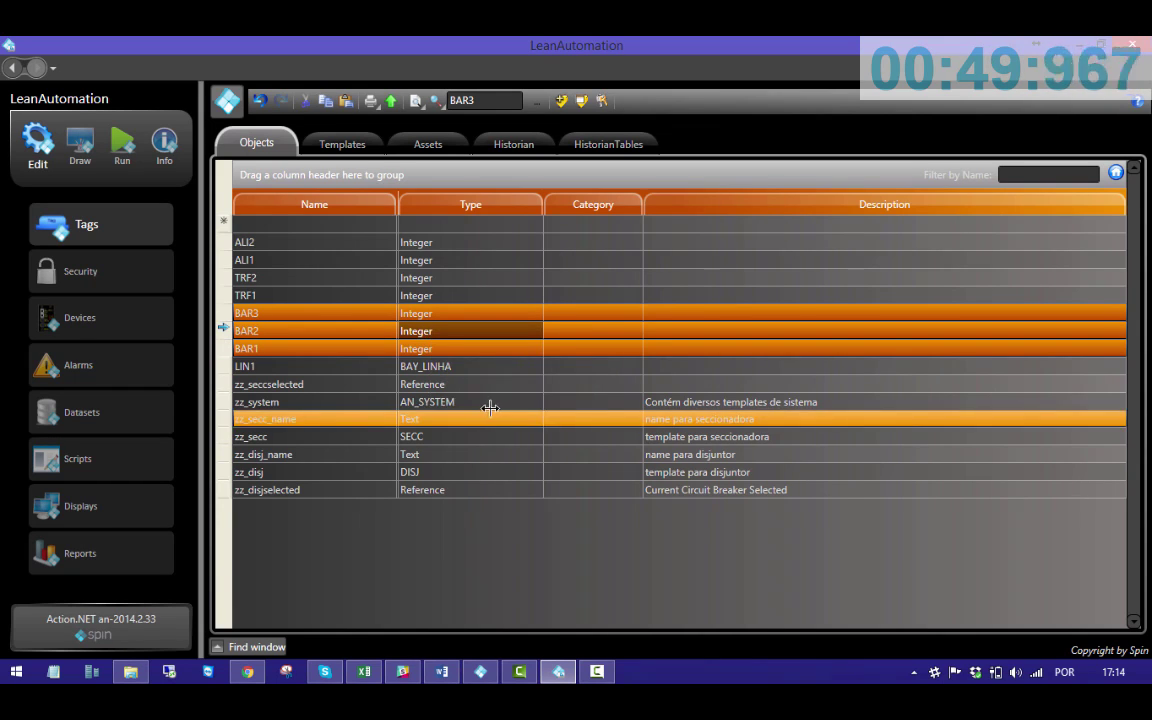
{"action": "left_click", "coordinate": [458, 317]}
{"action": "left_click", "coordinate": [453, 319]}
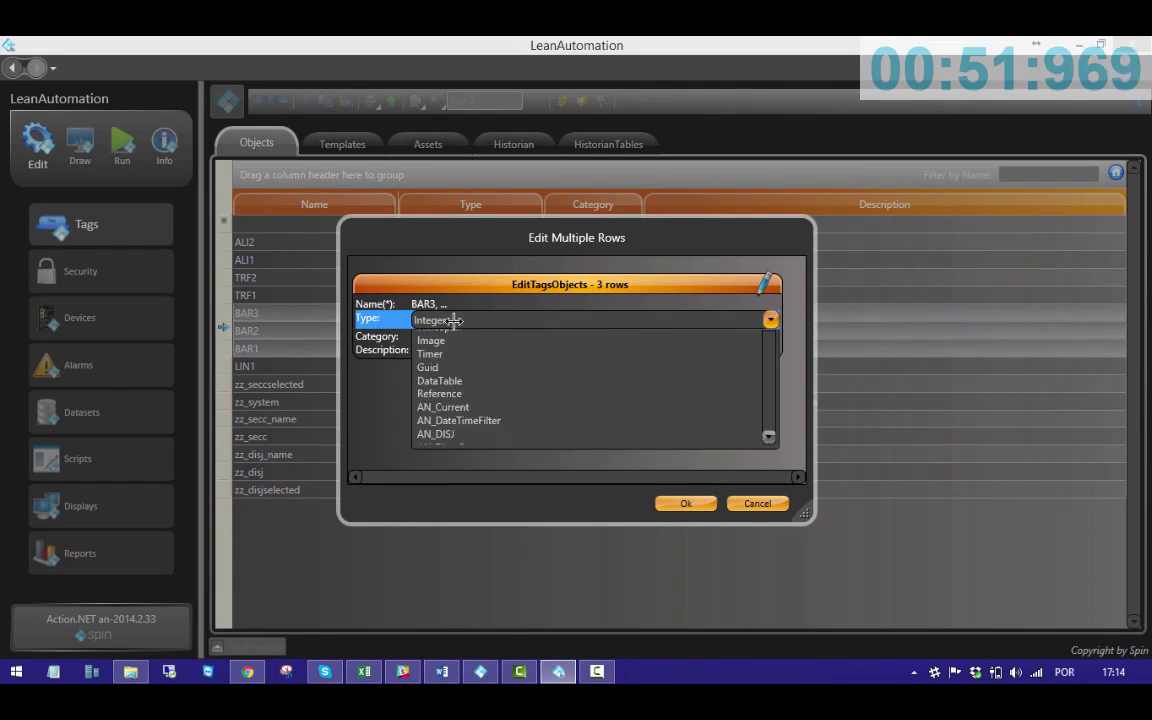
{"action": "scroll", "coordinate": [476, 445], "scroll_direction": "down", "scroll_amount": 5}
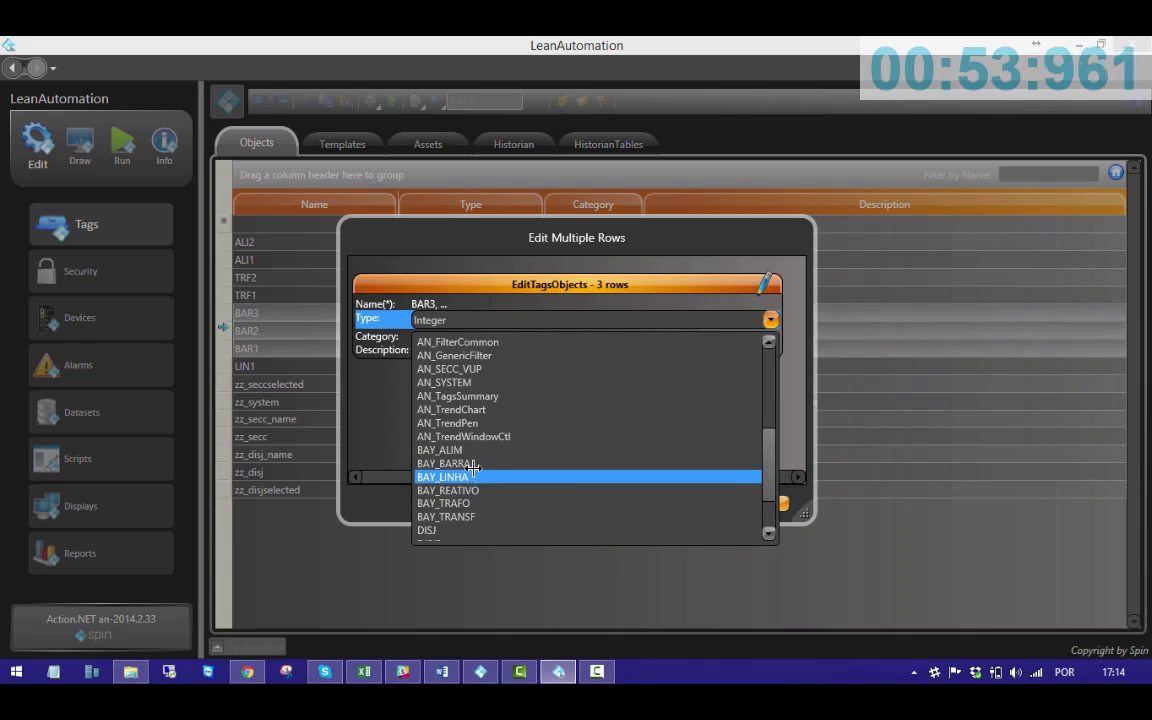
{"action": "left_click", "coordinate": [468, 464]}
{"action": "left_click", "coordinate": [668, 501]}
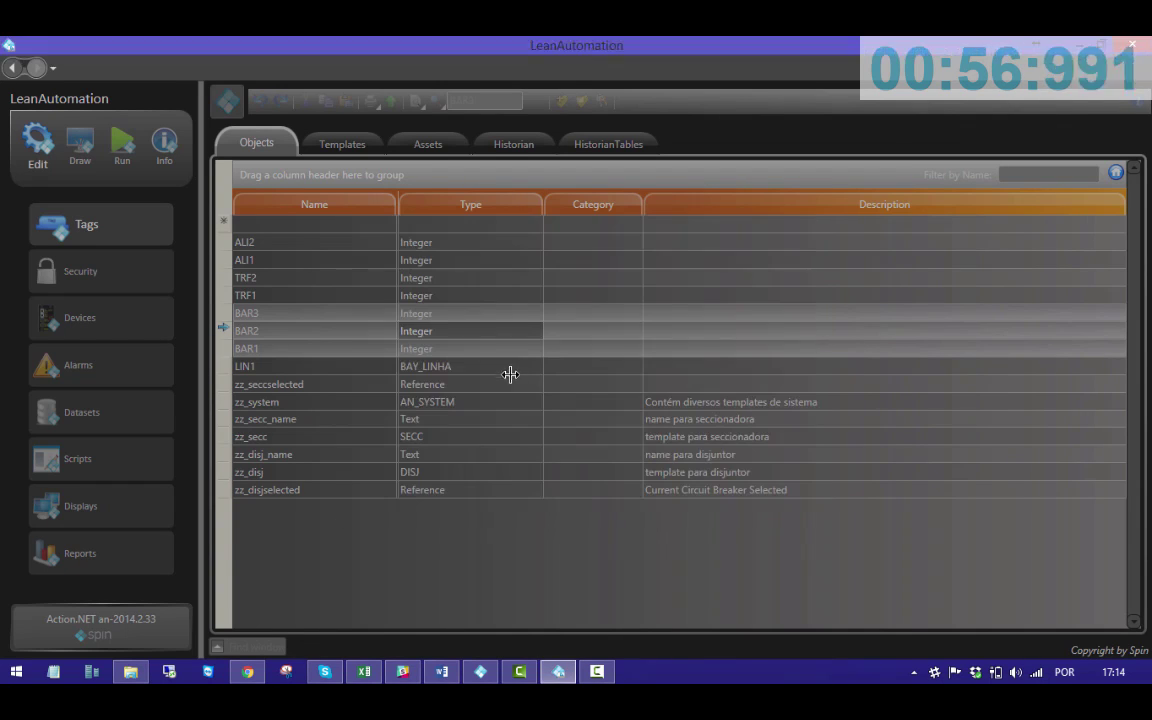
- Edit the TRF1 and TRF2 tags as combined rows and set their type to BAY_TRAFO
{"action": "left_click", "coordinate": [442, 278]}
{"action": "right_click", "coordinate": [448, 292]}
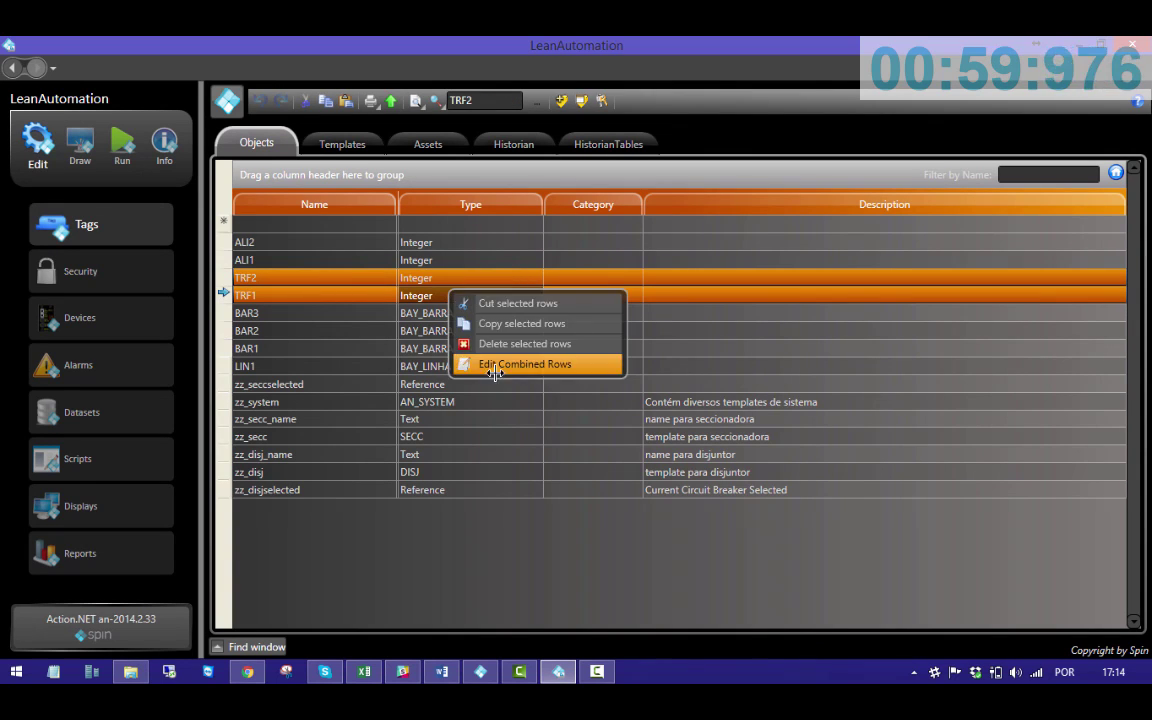
{"action": "left_click", "coordinate": [505, 363]}
{"action": "left_click", "coordinate": [463, 317]}
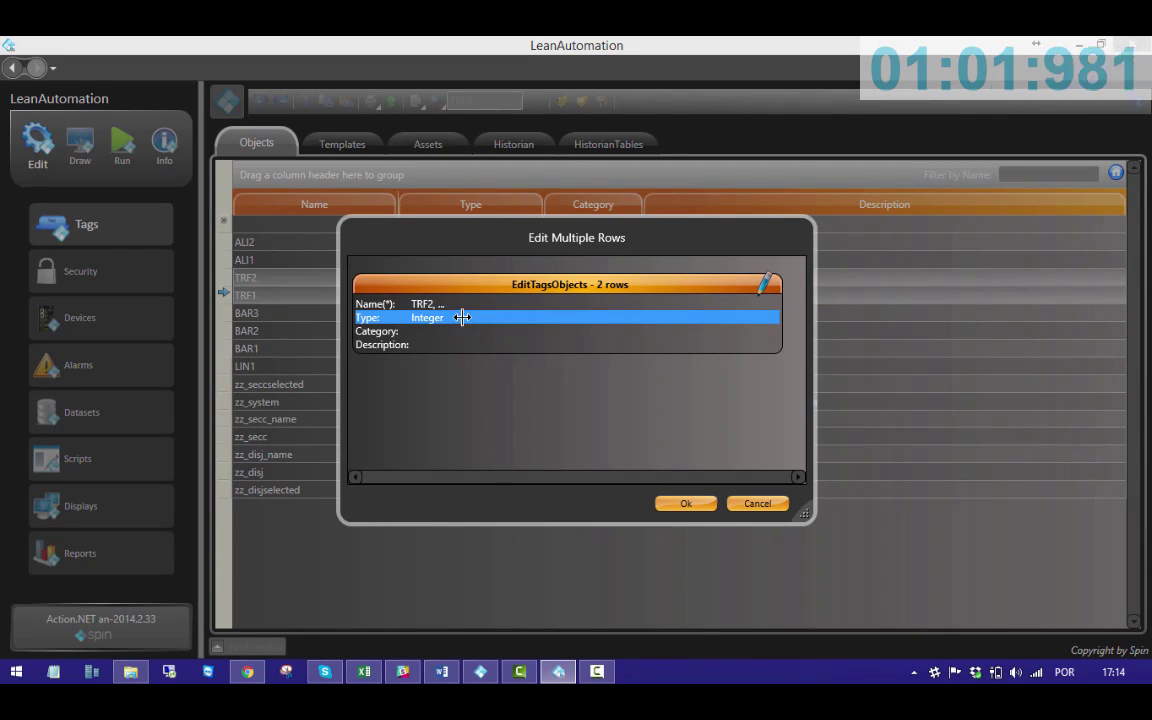
{"action": "left_click", "coordinate": [465, 321]}
{"action": "scroll", "coordinate": [470, 390], "scroll_direction": "down", "scroll_amount": 4}
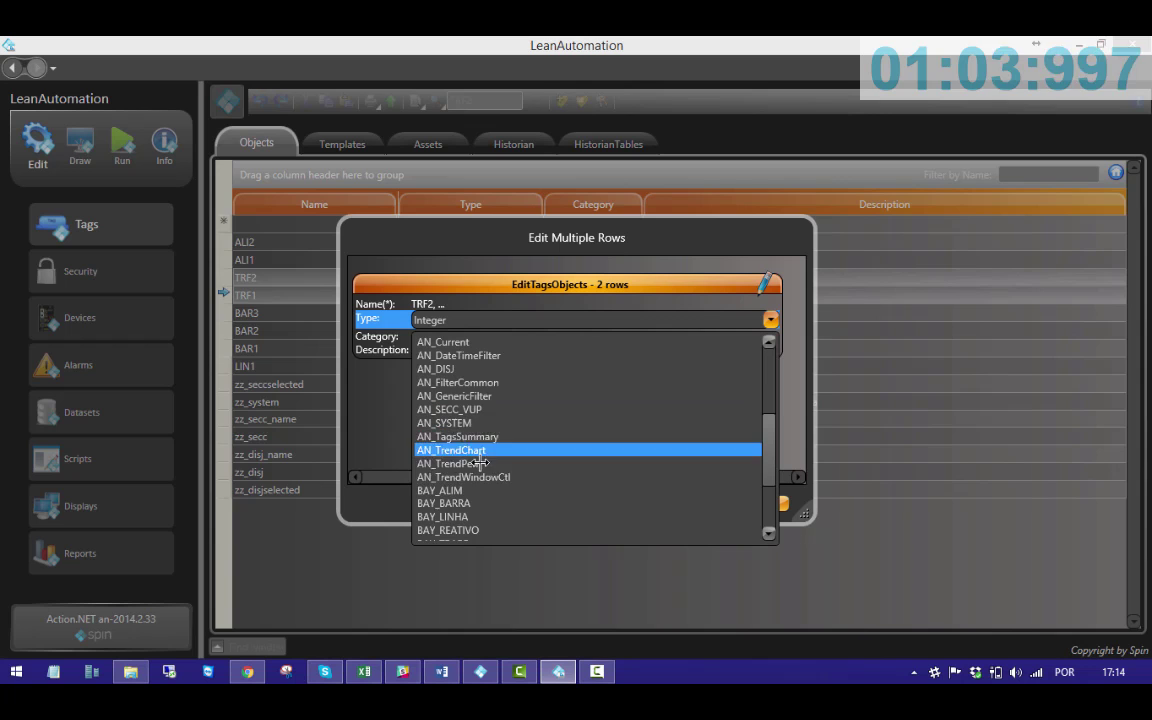
{"action": "scroll", "coordinate": [470, 512], "scroll_direction": "down", "scroll_amount": 1}
{"action": "left_click", "coordinate": [470, 512]}
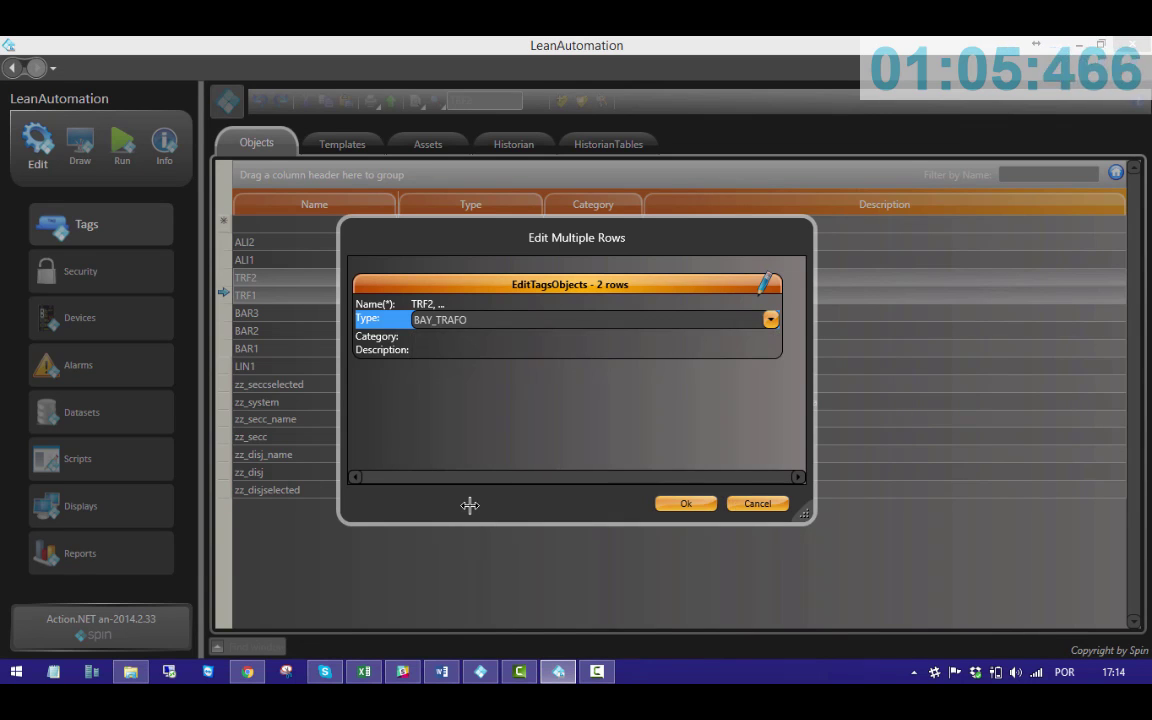
{"action": "left_click", "coordinate": [664, 503]}
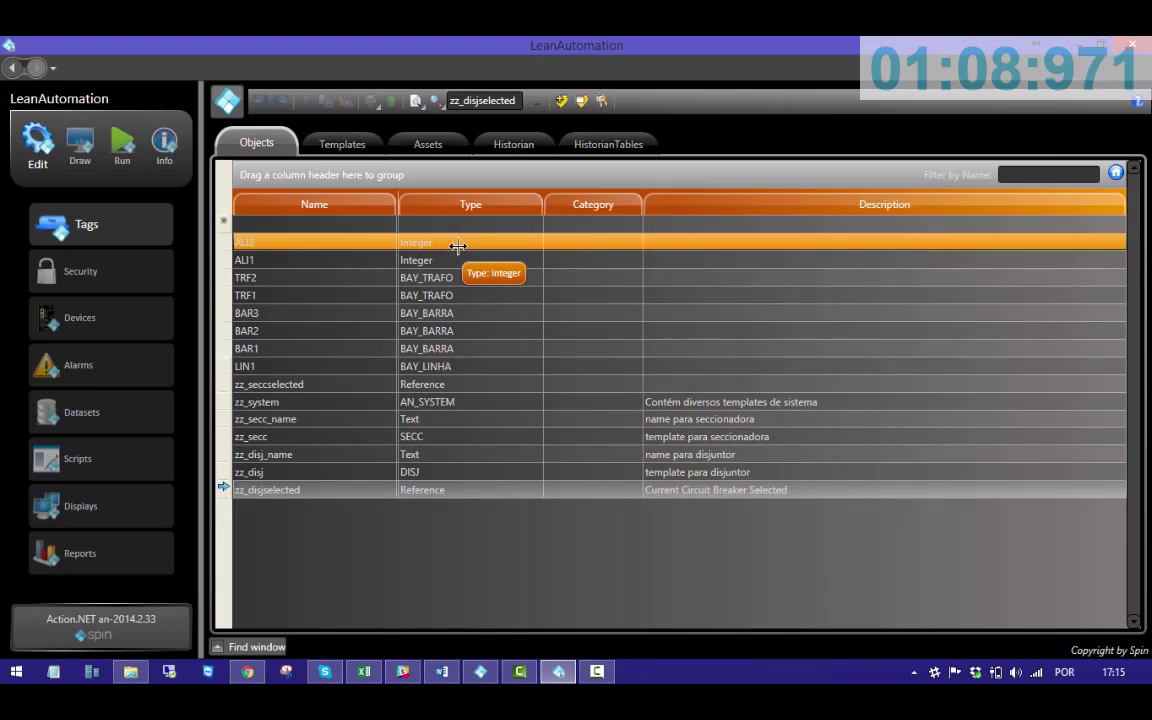
- Edit the ALI1 and ALI2 tags as combined rows and set their type to BAY_ALIM
{"action": "left_click", "coordinate": [457, 244]}
{"action": "left_click", "coordinate": [458, 258], "text": "shift"}
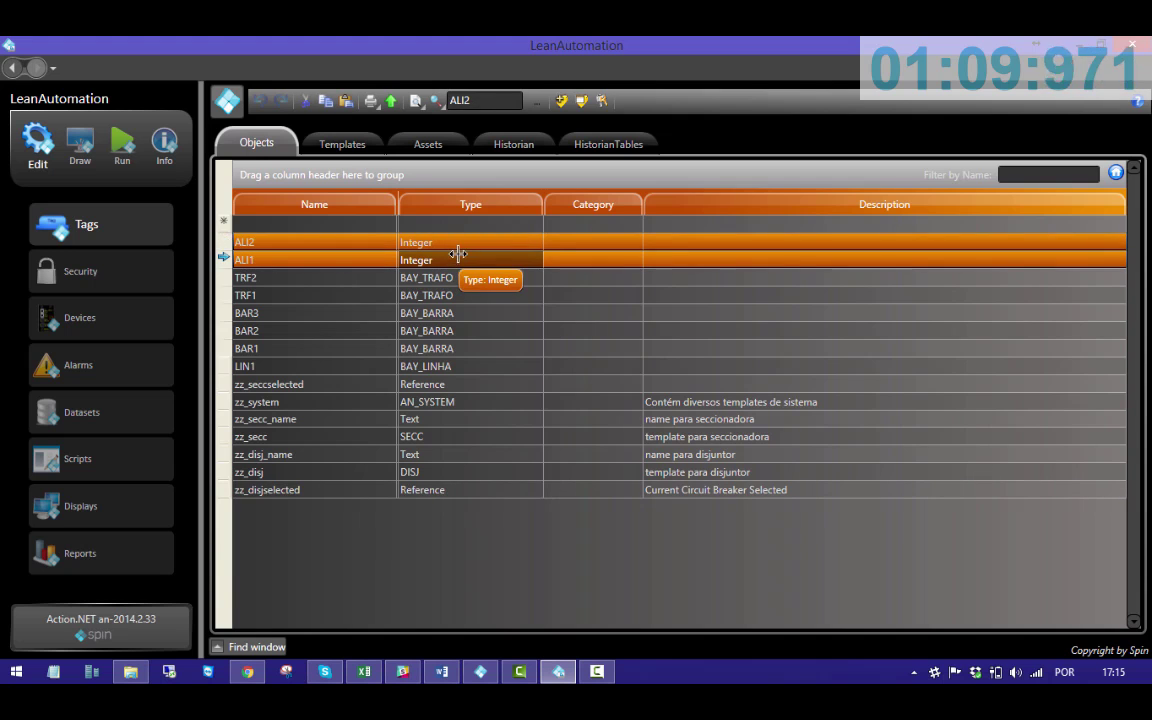
{"action": "right_click", "coordinate": [458, 259]}
{"action": "left_click", "coordinate": [535, 330]}
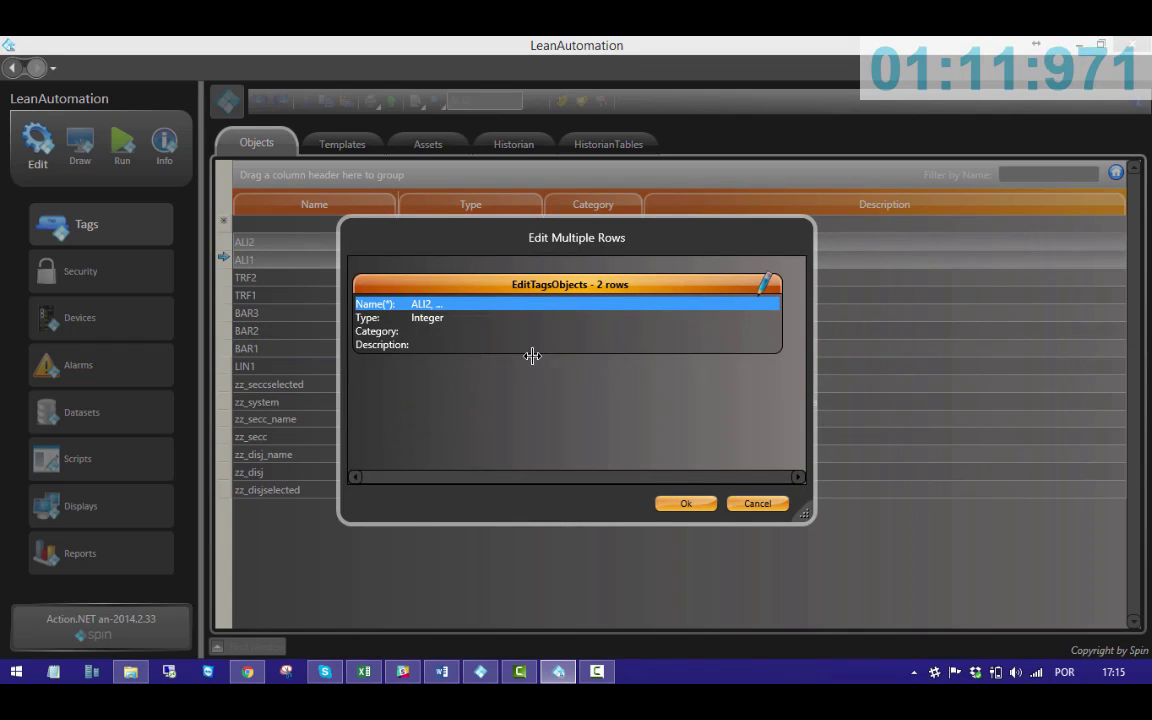
{"action": "left_click", "coordinate": [494, 319]}
{"action": "left_click", "coordinate": [494, 319]}
{"action": "scroll", "coordinate": [478, 400], "scroll_direction": "down", "scroll_amount": 5}
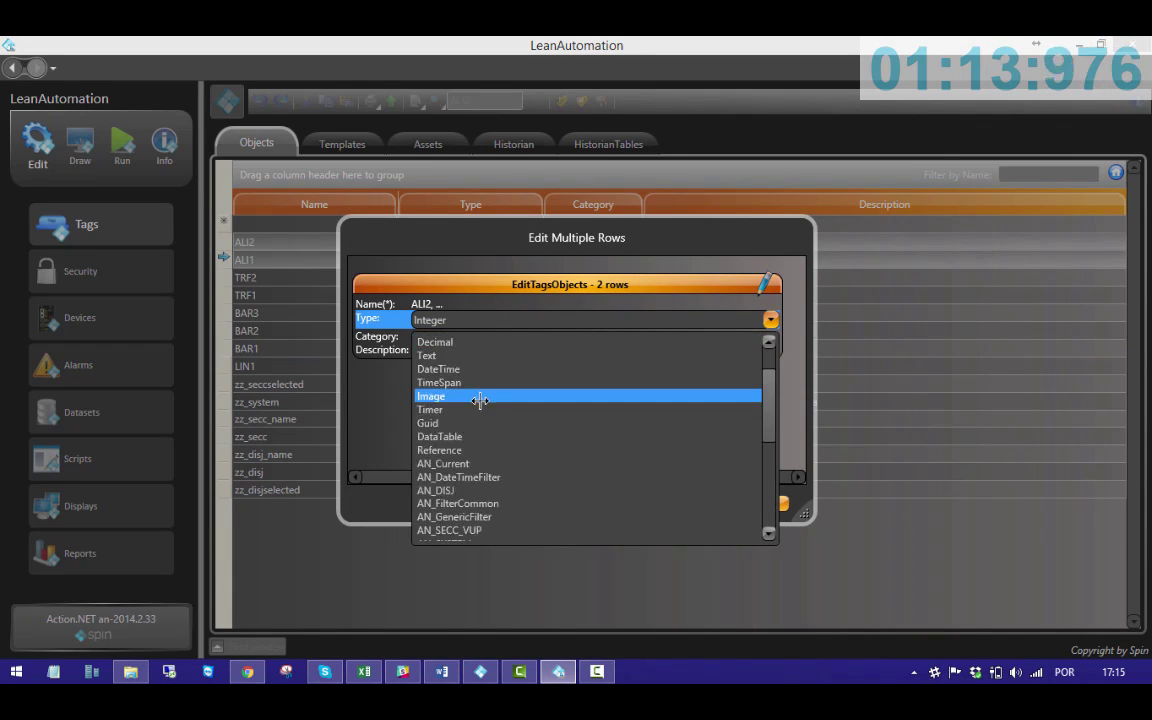
{"action": "scroll", "coordinate": [474, 430], "scroll_direction": "down", "scroll_amount": 1}
{"action": "left_click", "coordinate": [457, 488]}
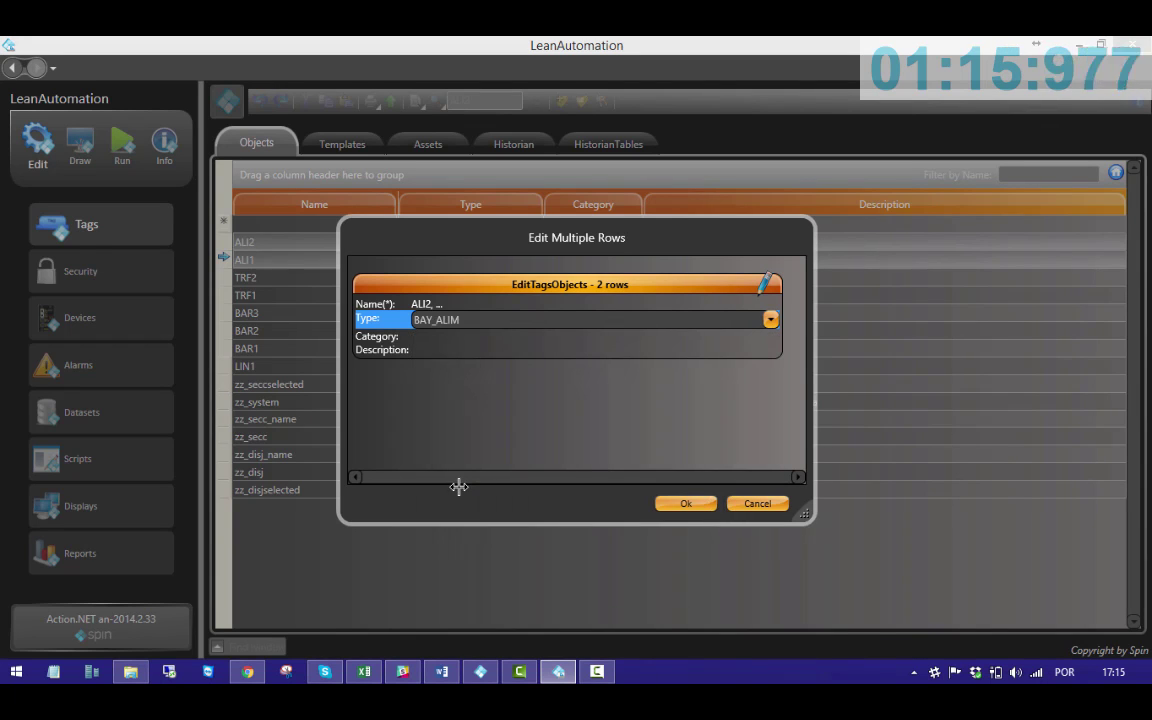
{"action": "left_click", "coordinate": [685, 503]}
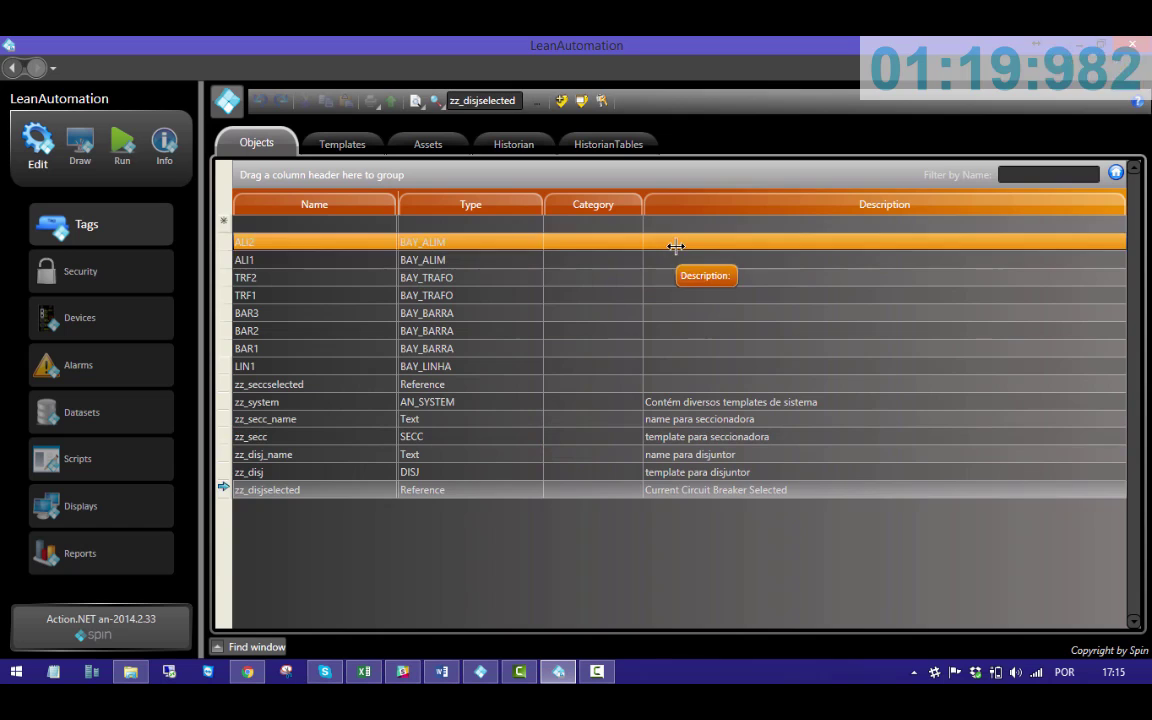
- Enter the description AL02 for the ALI2 tag and AL01 for the ALI1 tag
{"action": "left_click", "coordinate": [676, 242]}
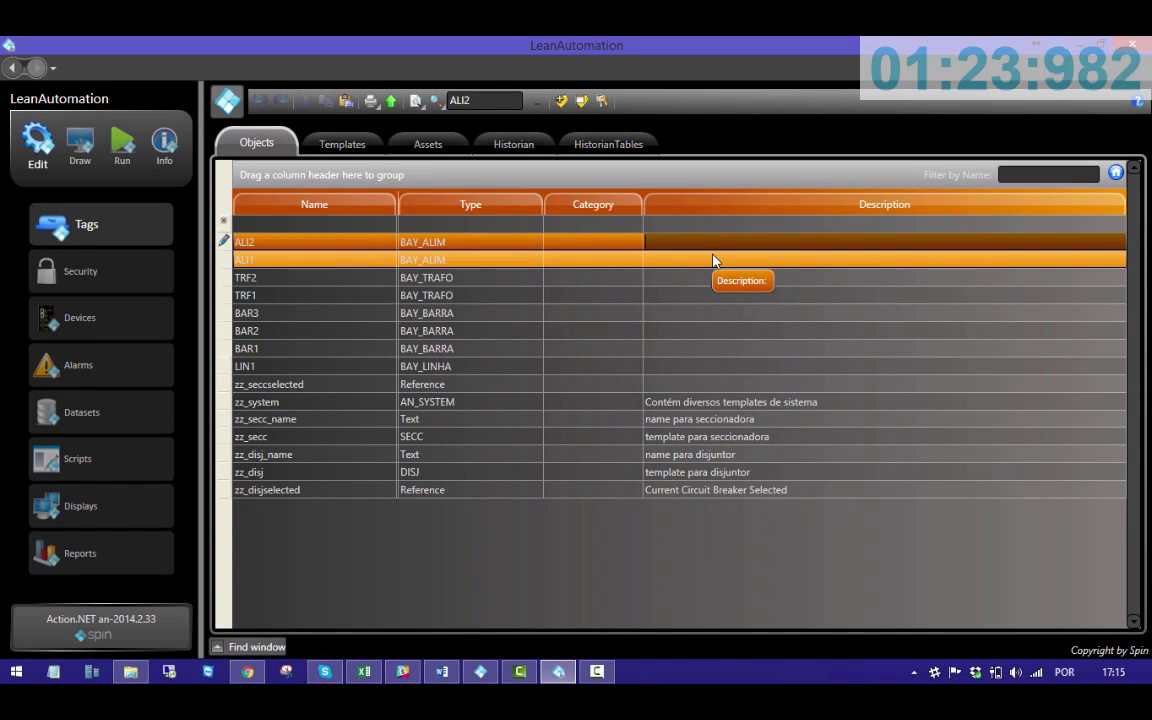
{"action": "type", "text": "ALI"}
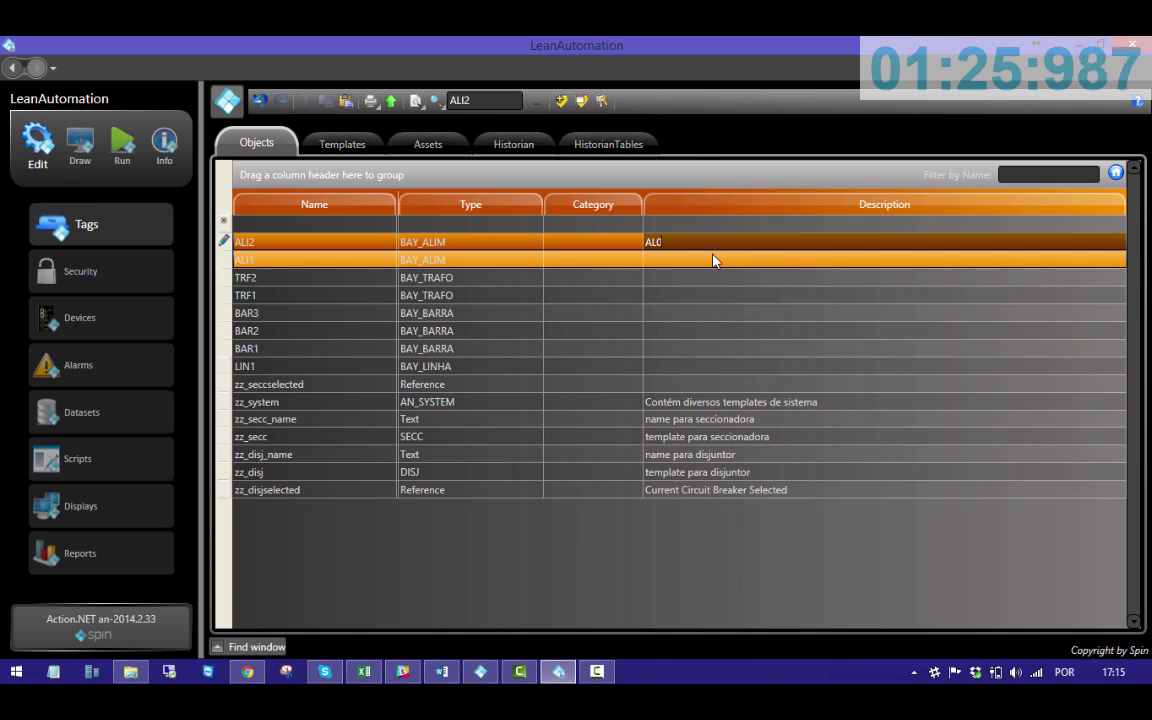
{"action": "type", "text": "2"}
{"action": "key", "text": "Return"}
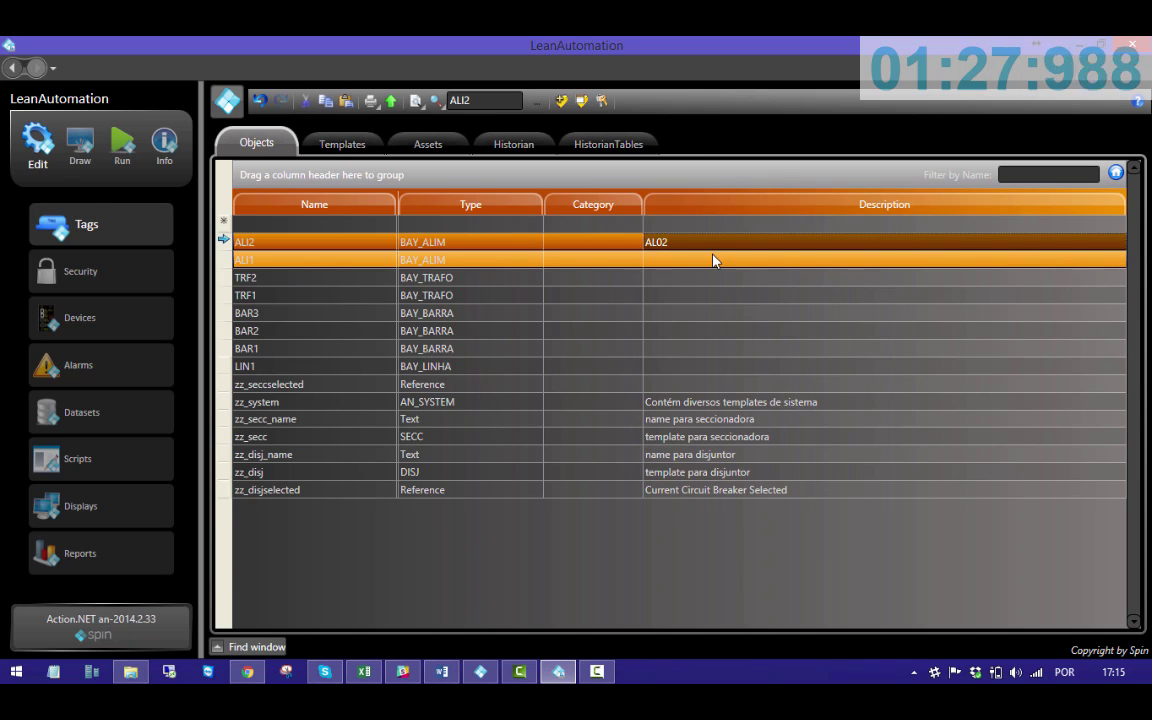
{"action": "left_click", "coordinate": [716, 260]}
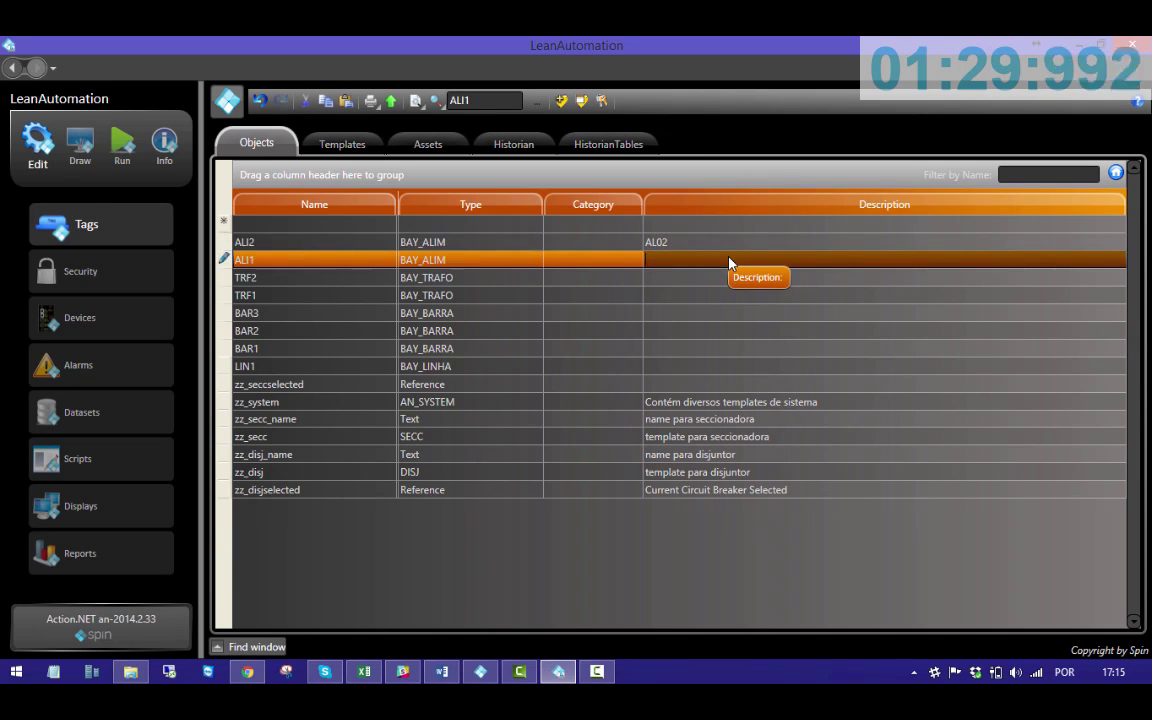
{"action": "type", "text": "AL01"}
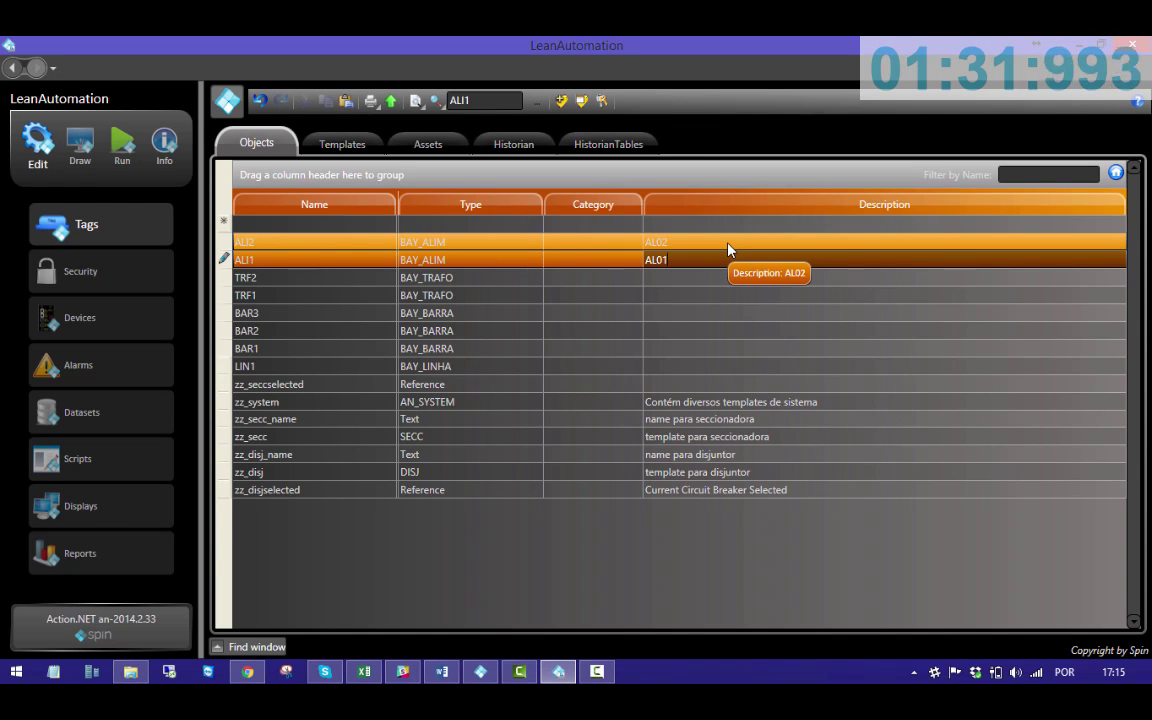
{"action": "key", "text": "Return"}
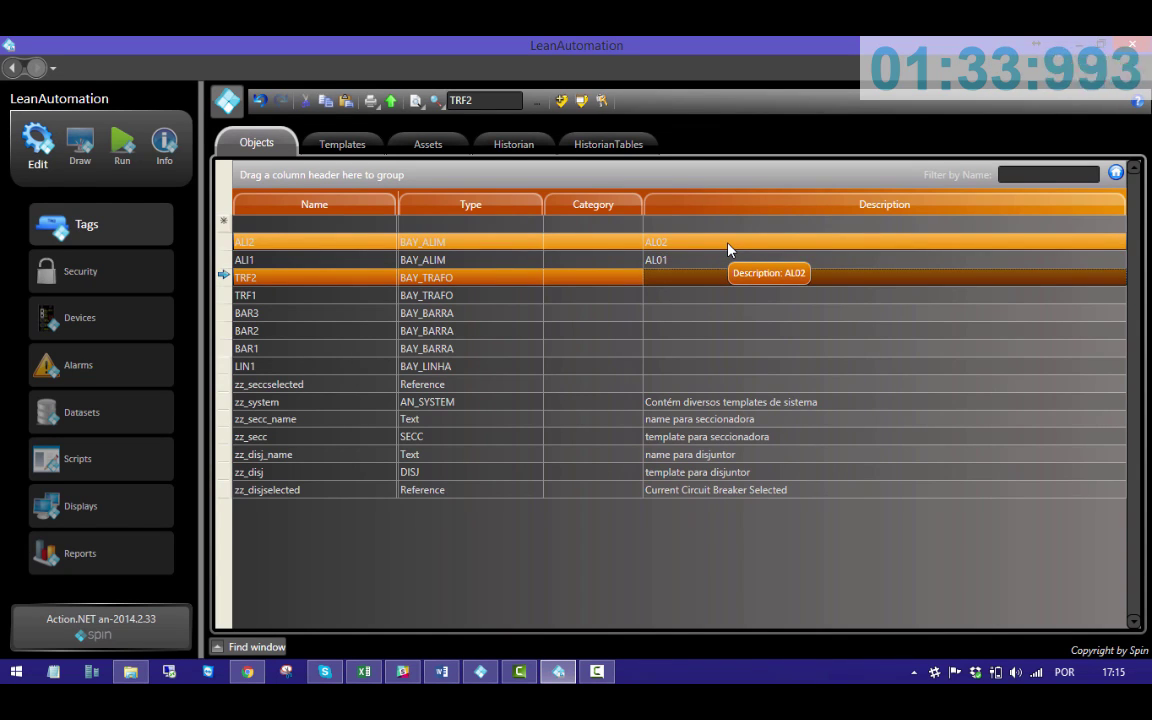
- Enter the description TR02 for the TRF2 tag and TR01 for the TRF1 tag
{"action": "type", "text": "TR02"}
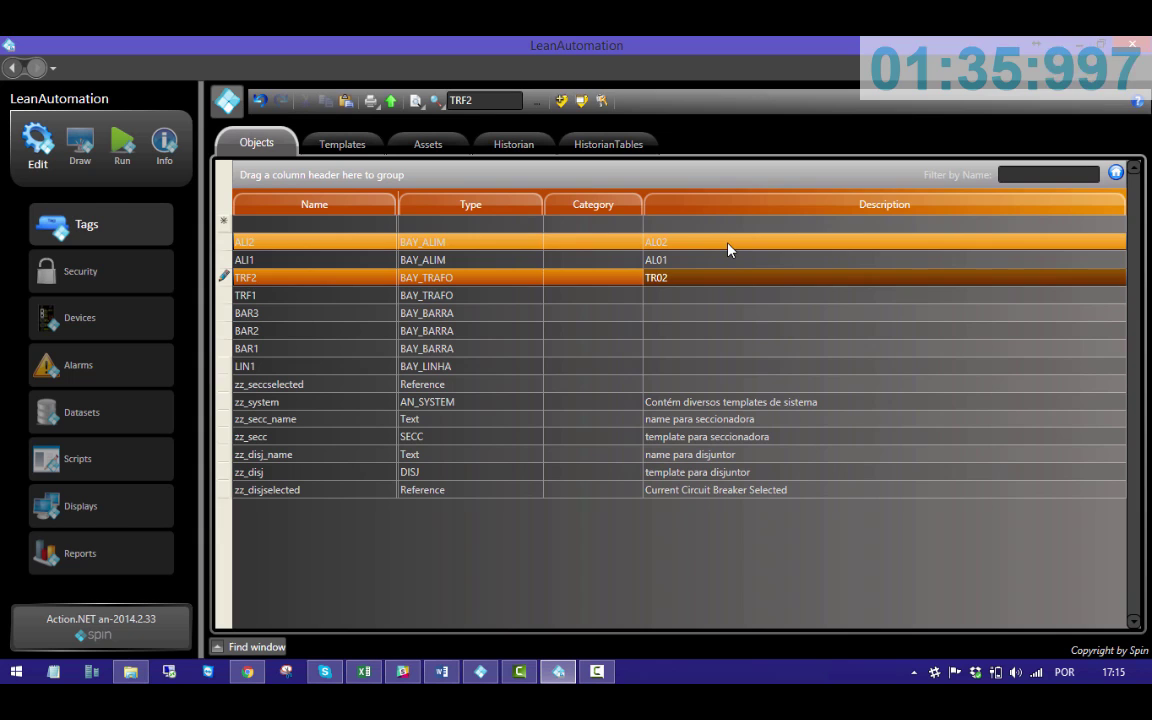
{"action": "key", "text": "Return"}
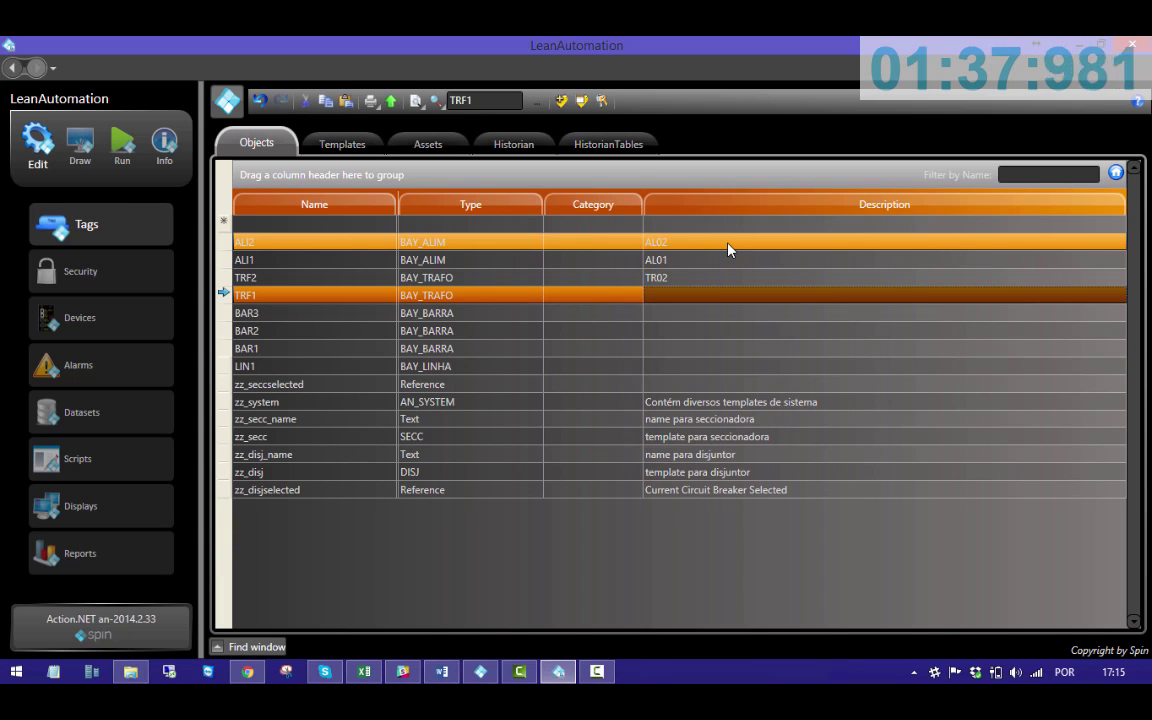
{"action": "type", "text": "TR01"}
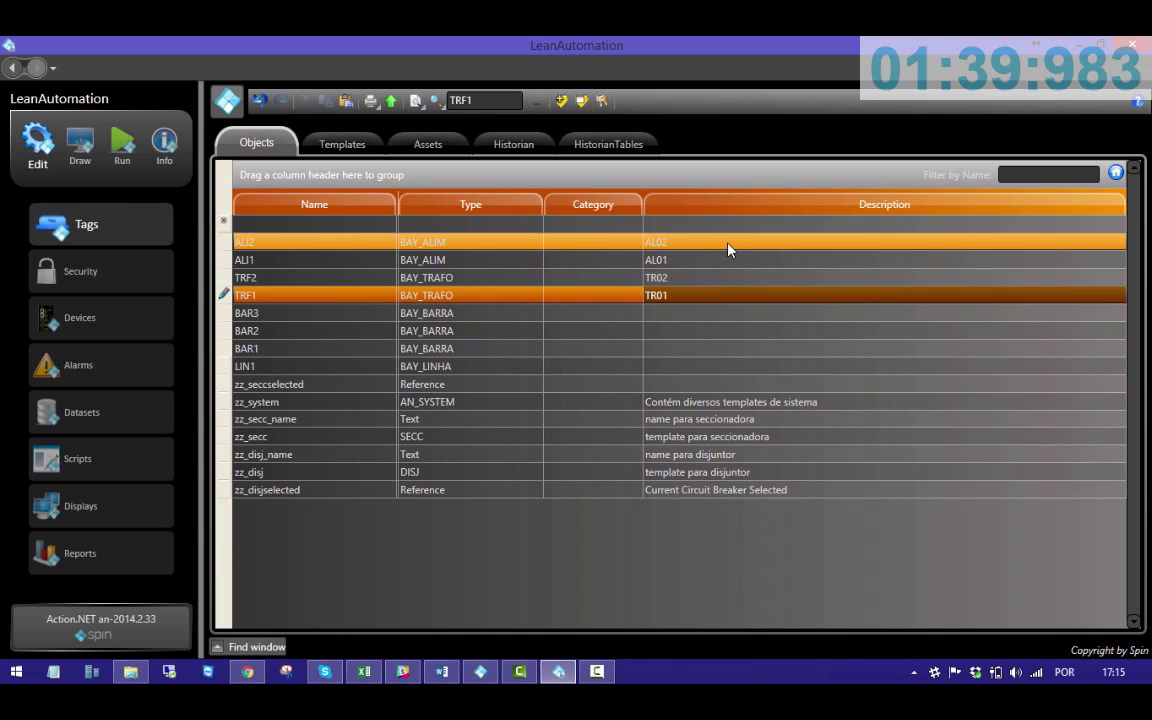
{"action": "key", "text": "Return"}
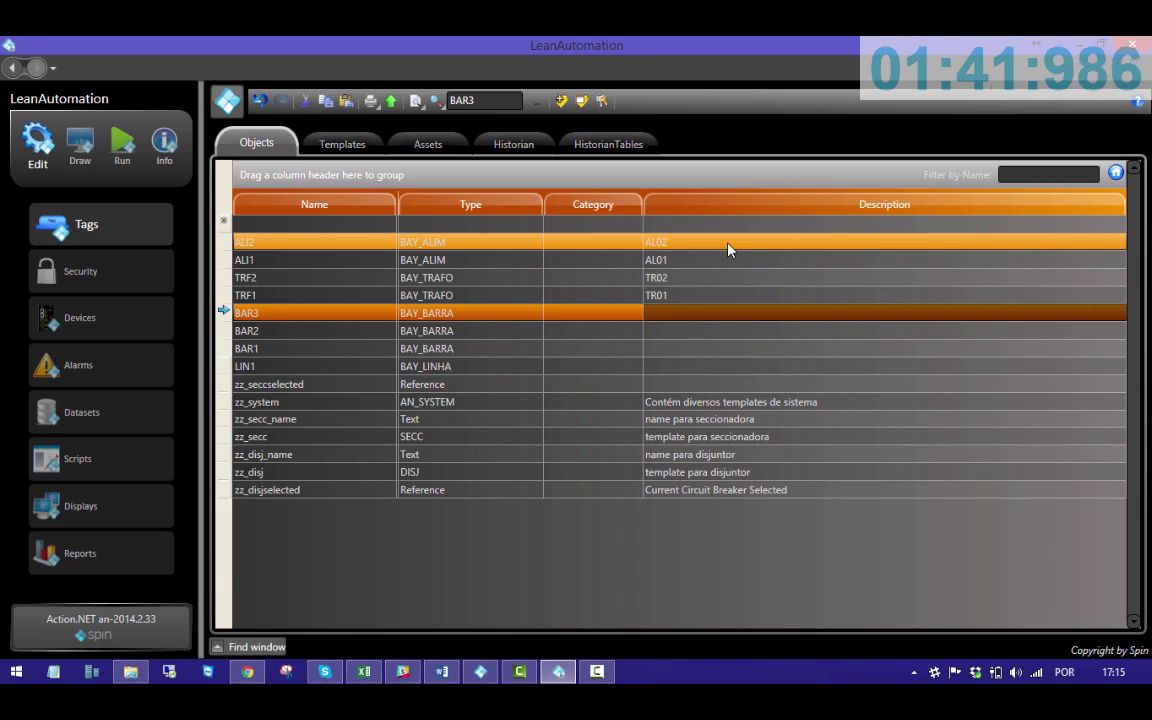
- Enter the description LT01 for the LIN1 tag, leaving the BAR tags without descriptions
{"action": "key", "text": "Down"}
{"action": "key", "text": "Down"}
{"action": "key", "text": "Down"}
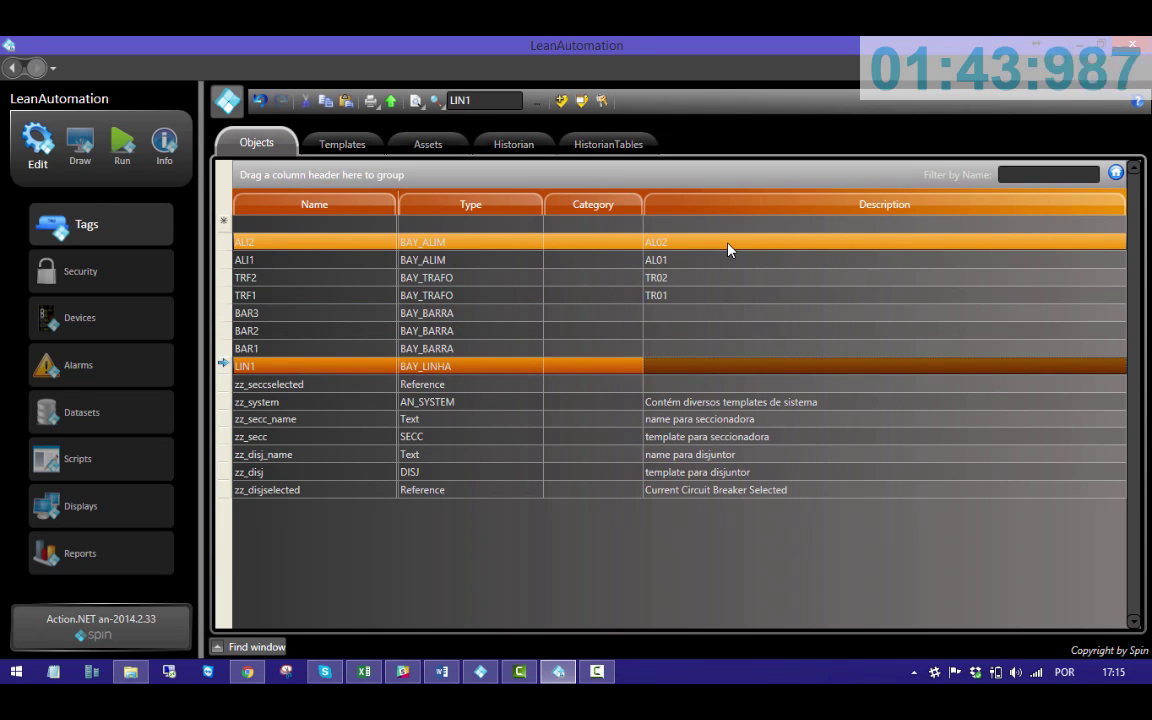
{"action": "type", "text": "LT01"}
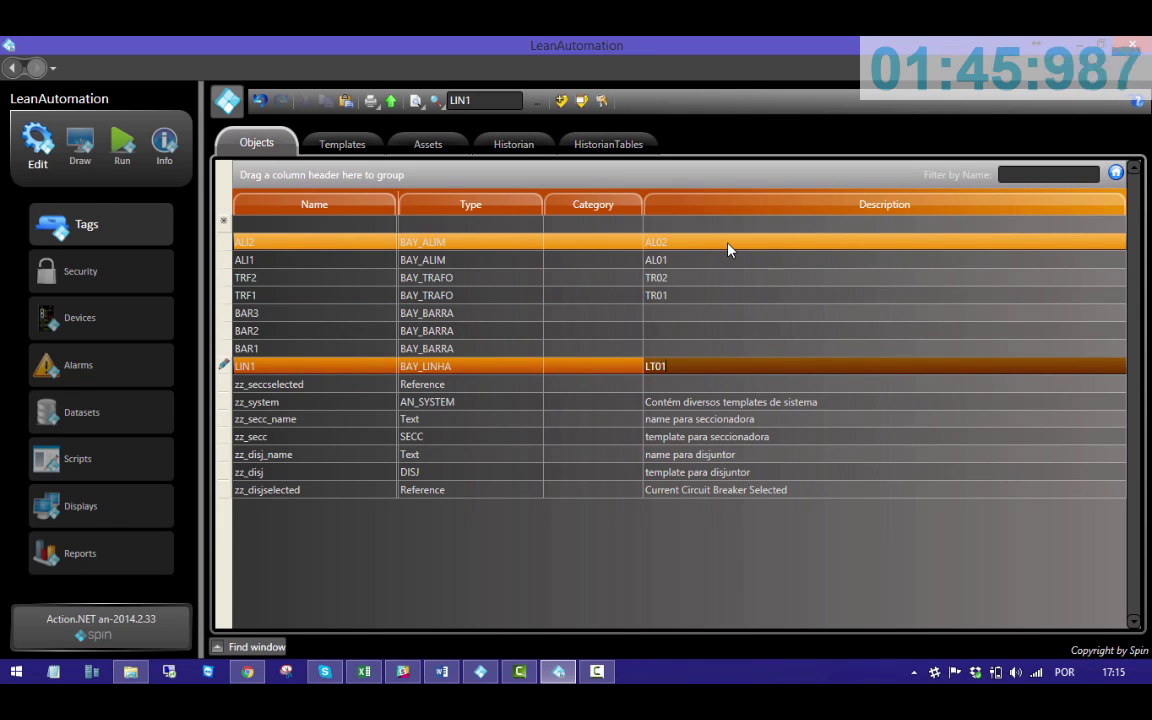
{"action": "key", "text": "Return"}
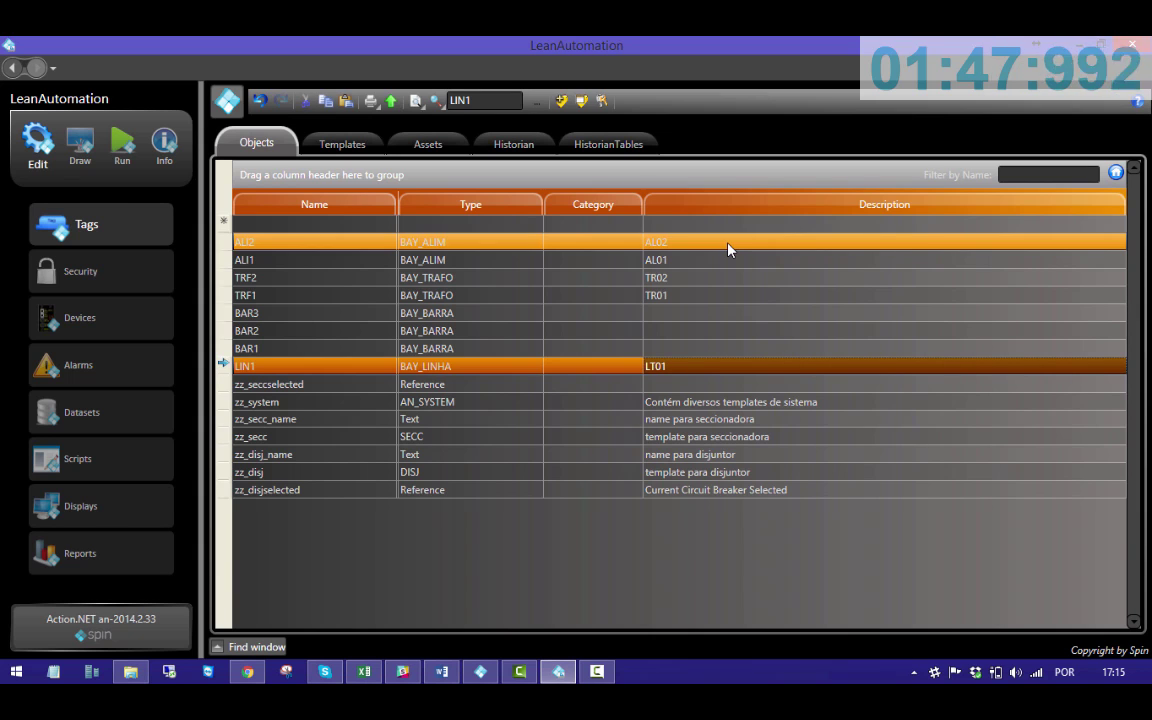
{"action": "left_click", "coordinate": [651, 295]}
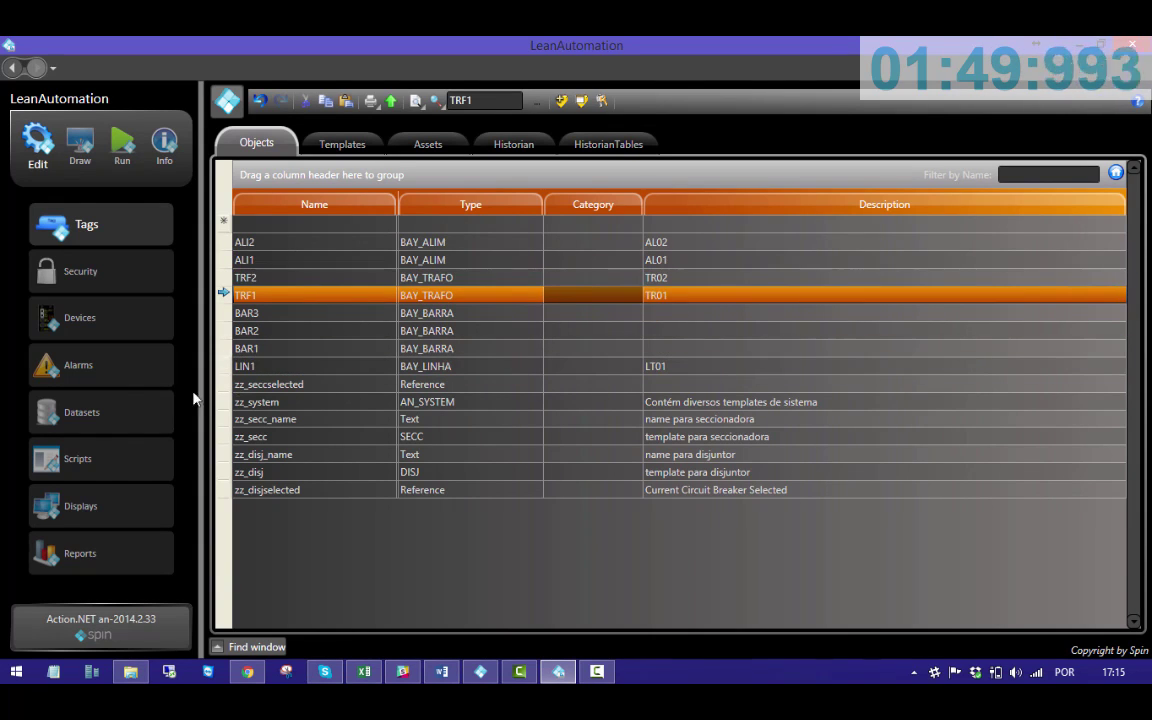
- Open the device nodes and rename the existing DISJ node as NODE1
{"action": "left_click", "coordinate": [80, 318]}
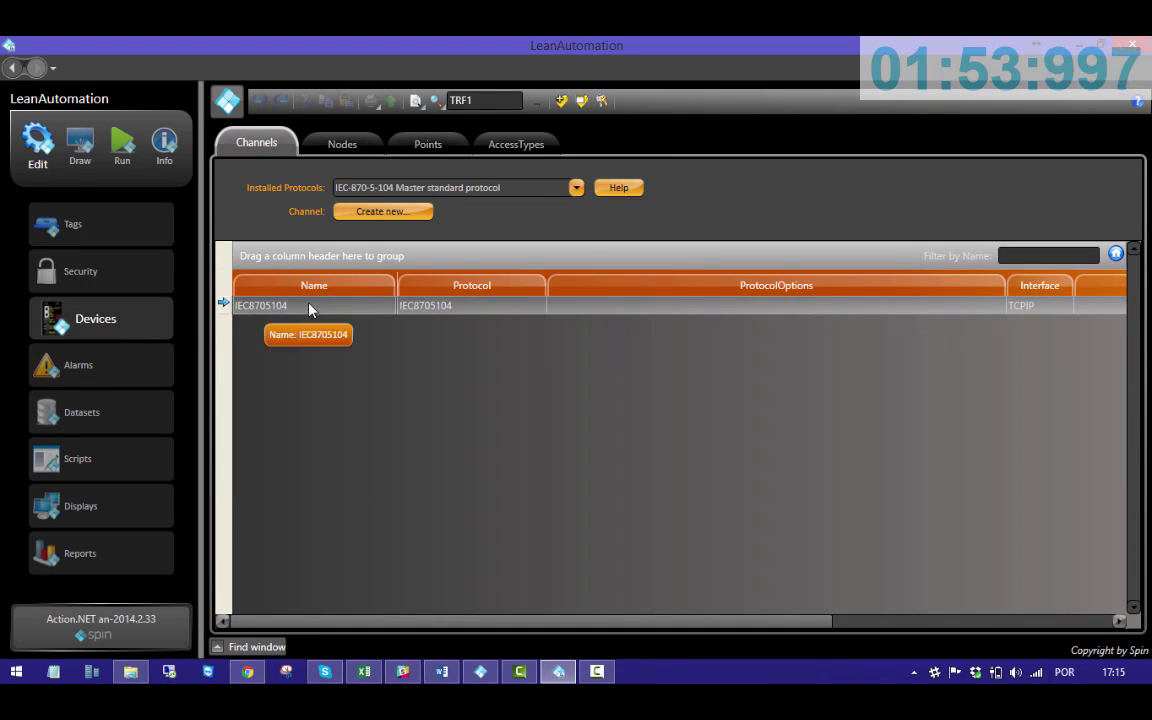
{"action": "left_click", "coordinate": [342, 143]}
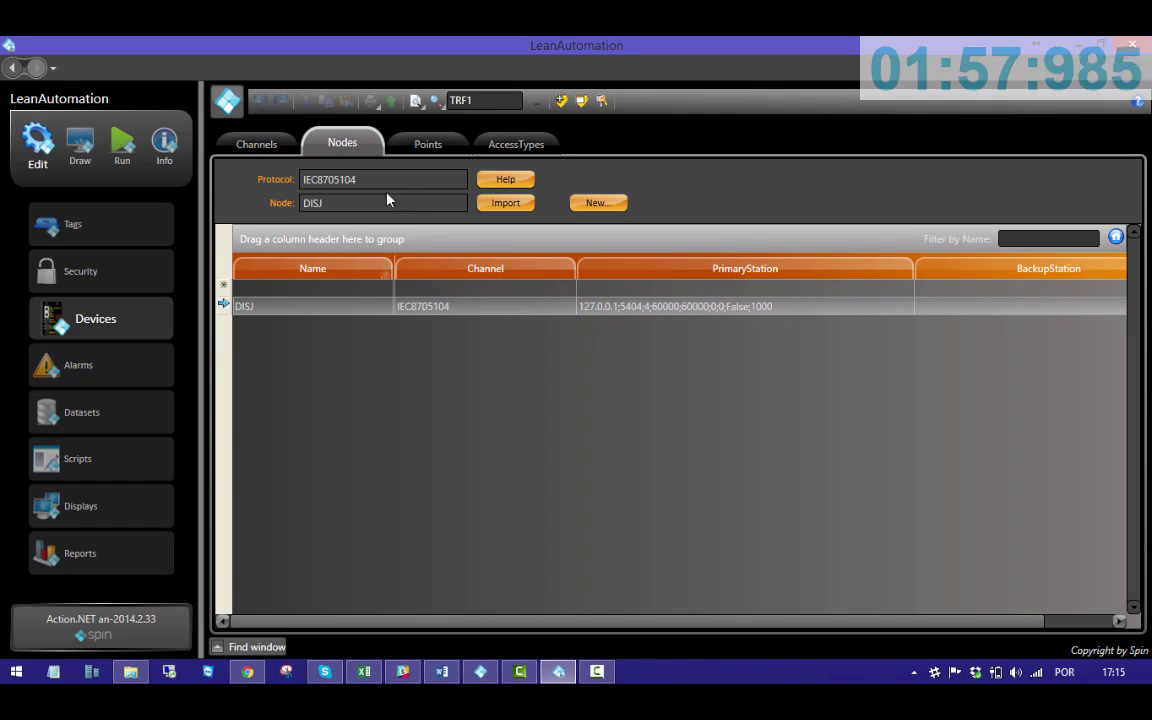
{"action": "left_click", "coordinate": [270, 308]}
{"action": "left_click", "coordinate": [270, 310]}
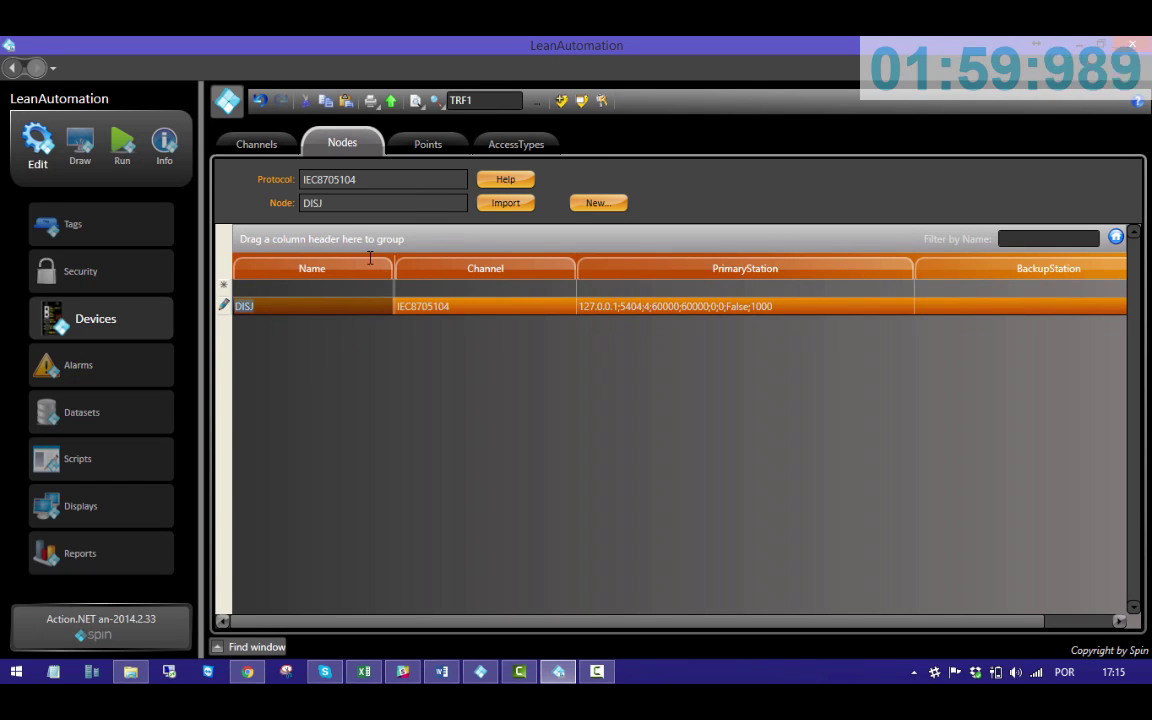
{"action": "type", "text": "NODE1"}
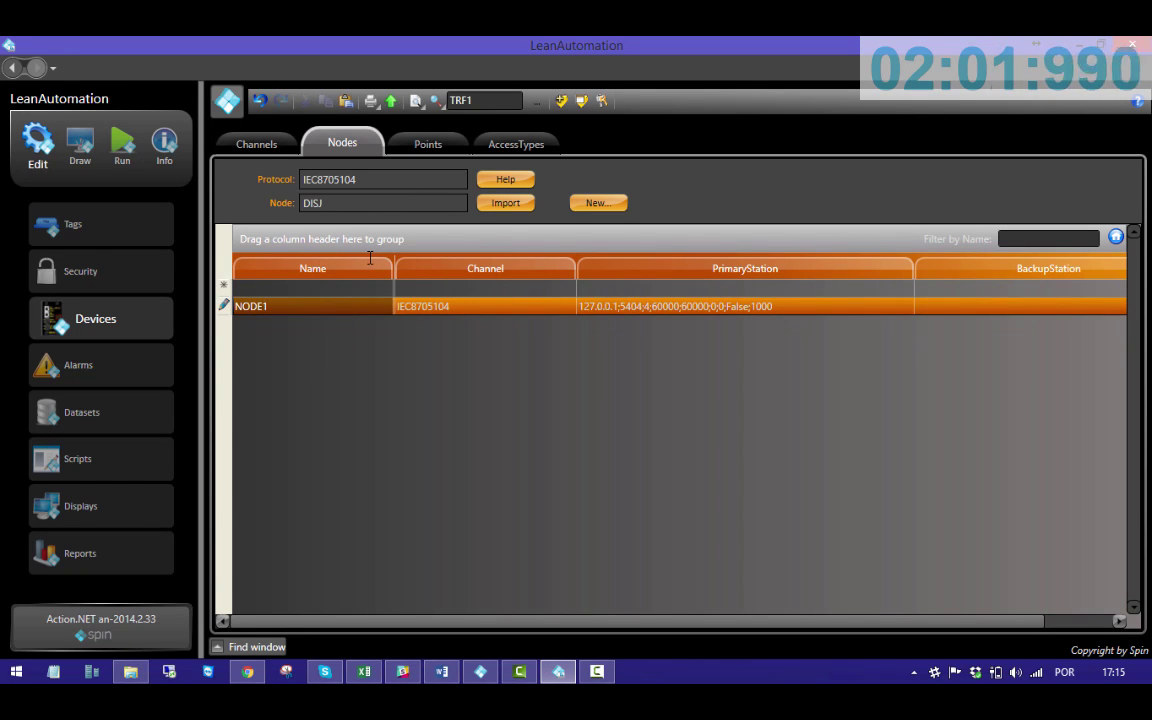
- Add seven device nodes named NODE2 through NODE8, keeping the default IEC8705104 channel
{"action": "left_click", "coordinate": [293, 287]}
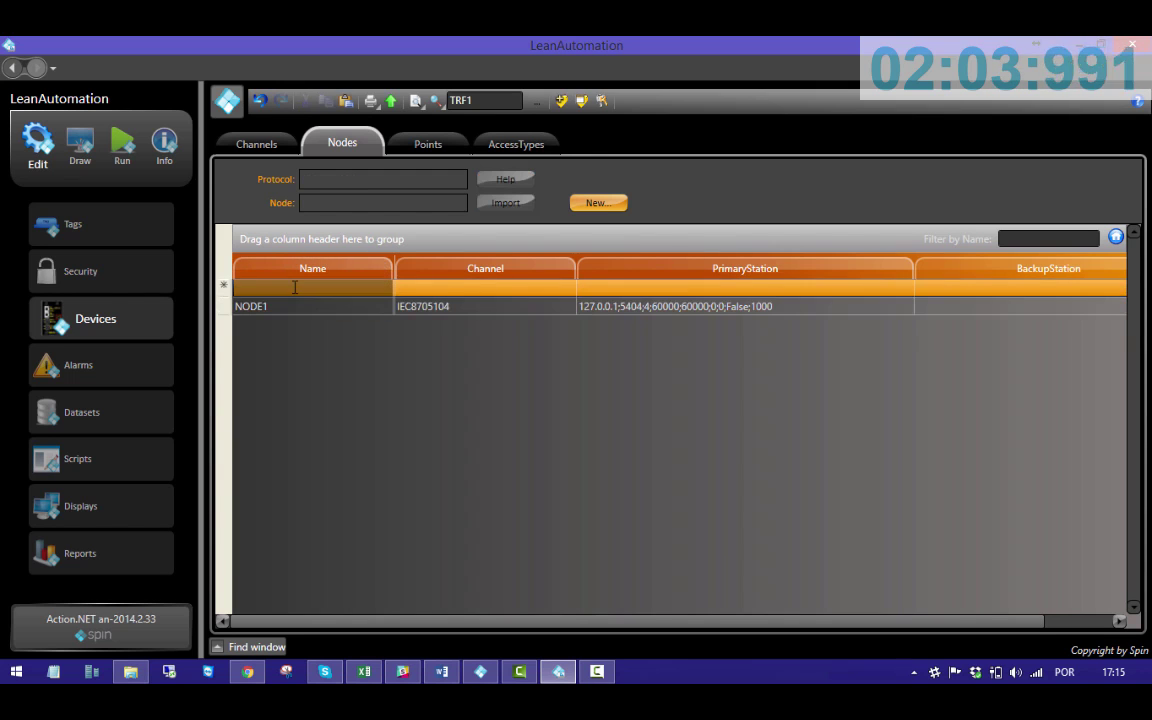
{"action": "type", "text": "NODE2"}
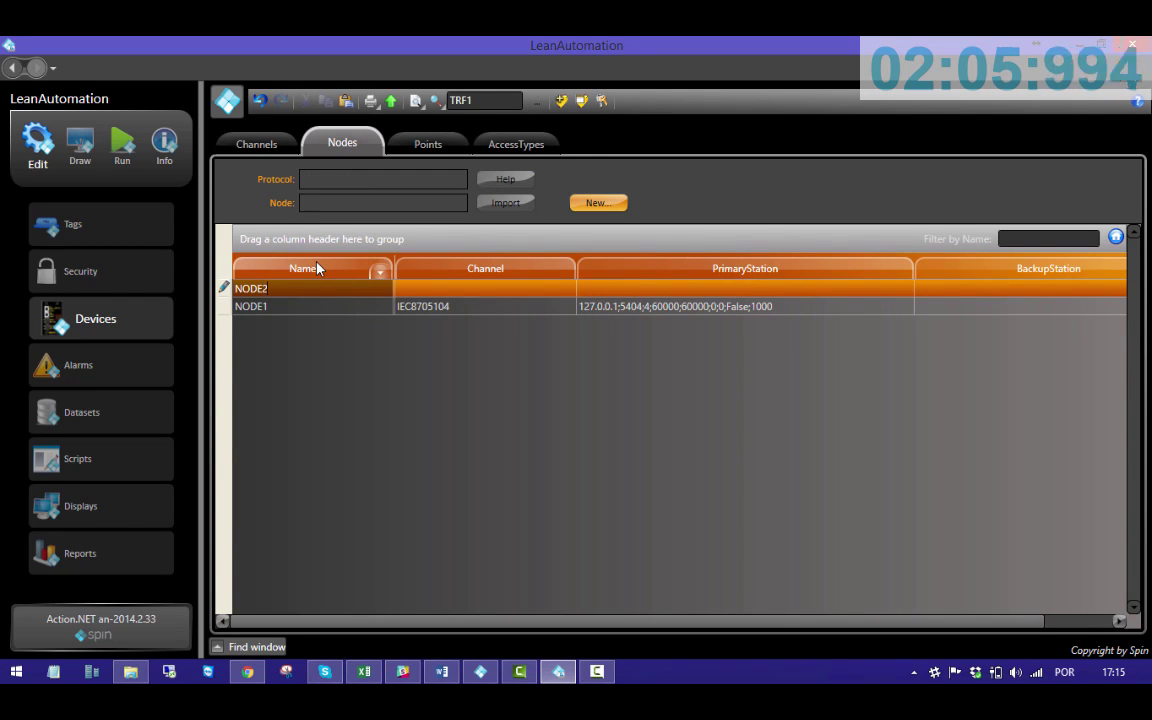
{"action": "key", "text": "Return"}
{"action": "type", "text": "NODE3"}
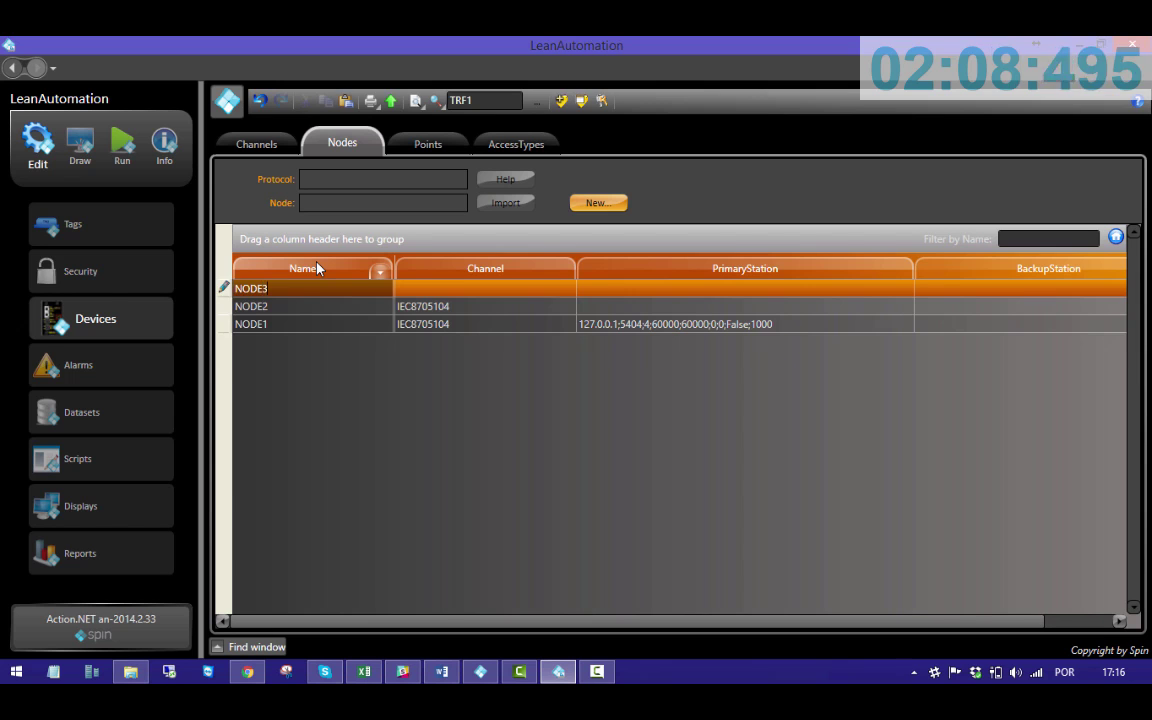
{"action": "key", "text": "Return"}
{"action": "type", "text": "NODE4"}
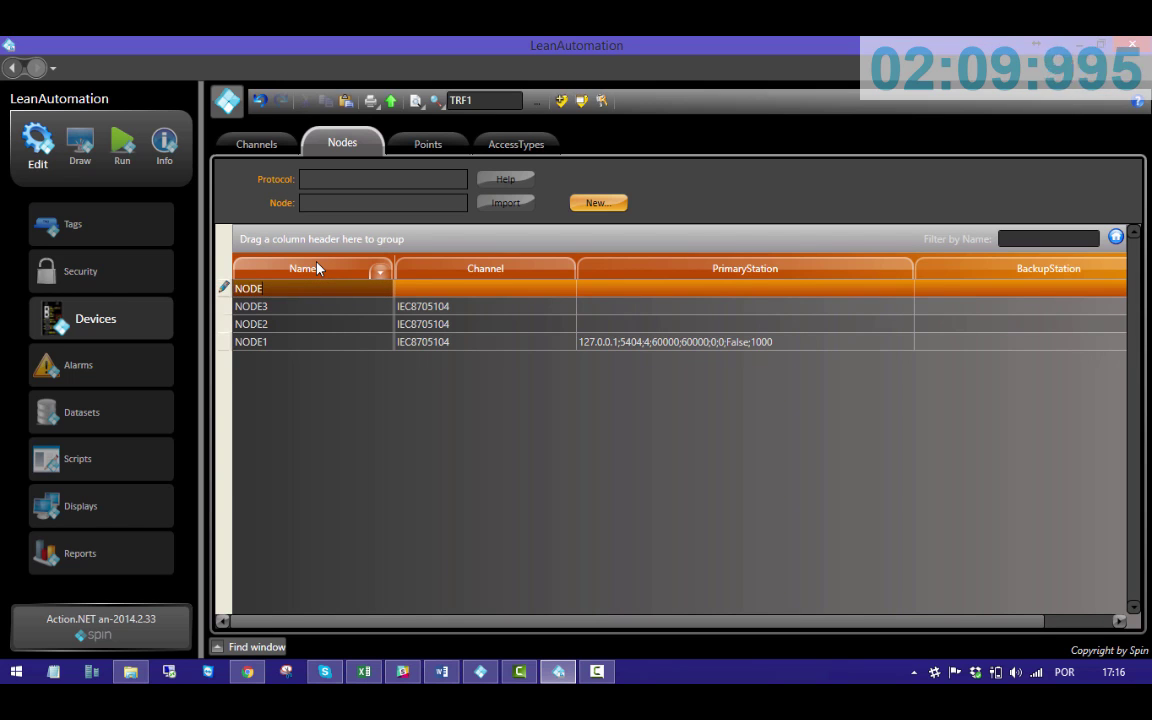
{"action": "key", "text": "Return"}
{"action": "type", "text": "NODE5"}
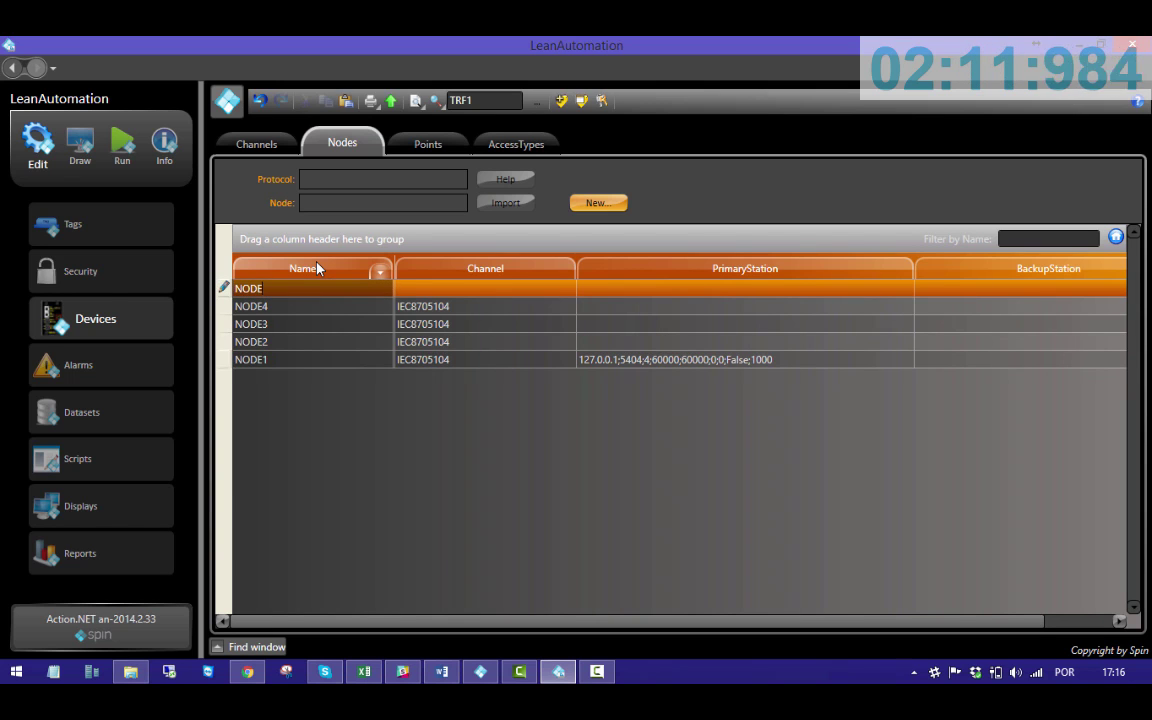
{"action": "key", "text": "Return"}
{"action": "type", "text": "NODE6"}
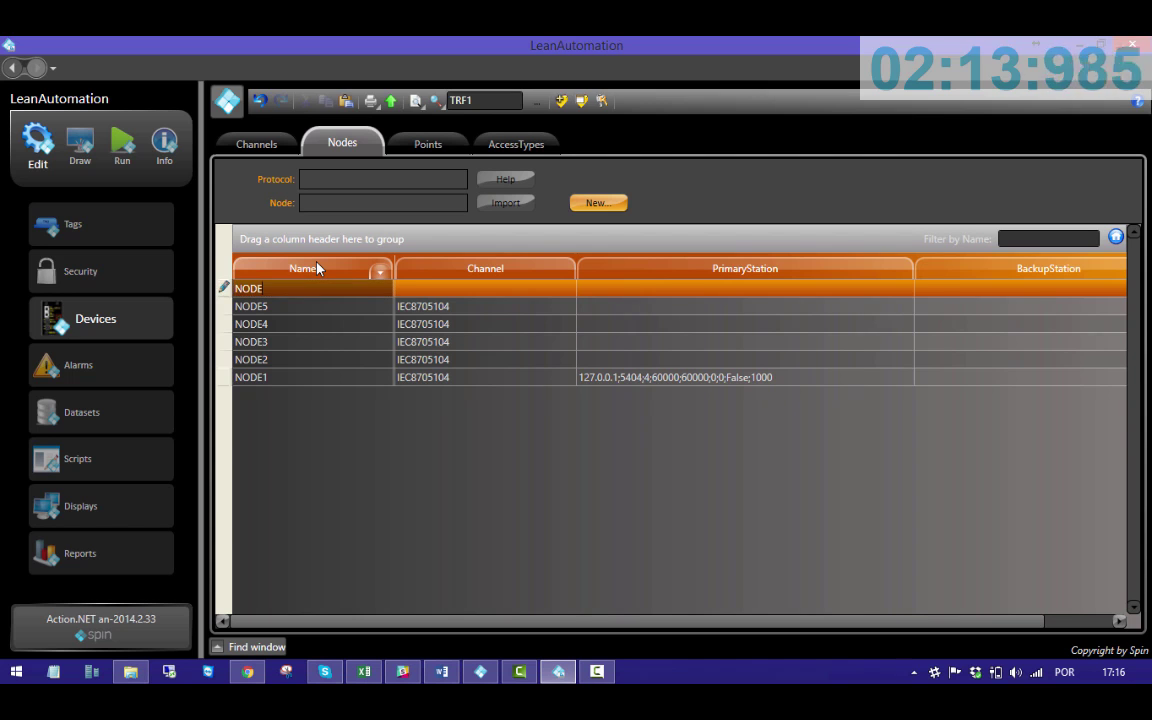
{"action": "key", "text": "Return"}
{"action": "type", "text": "NODE7"}
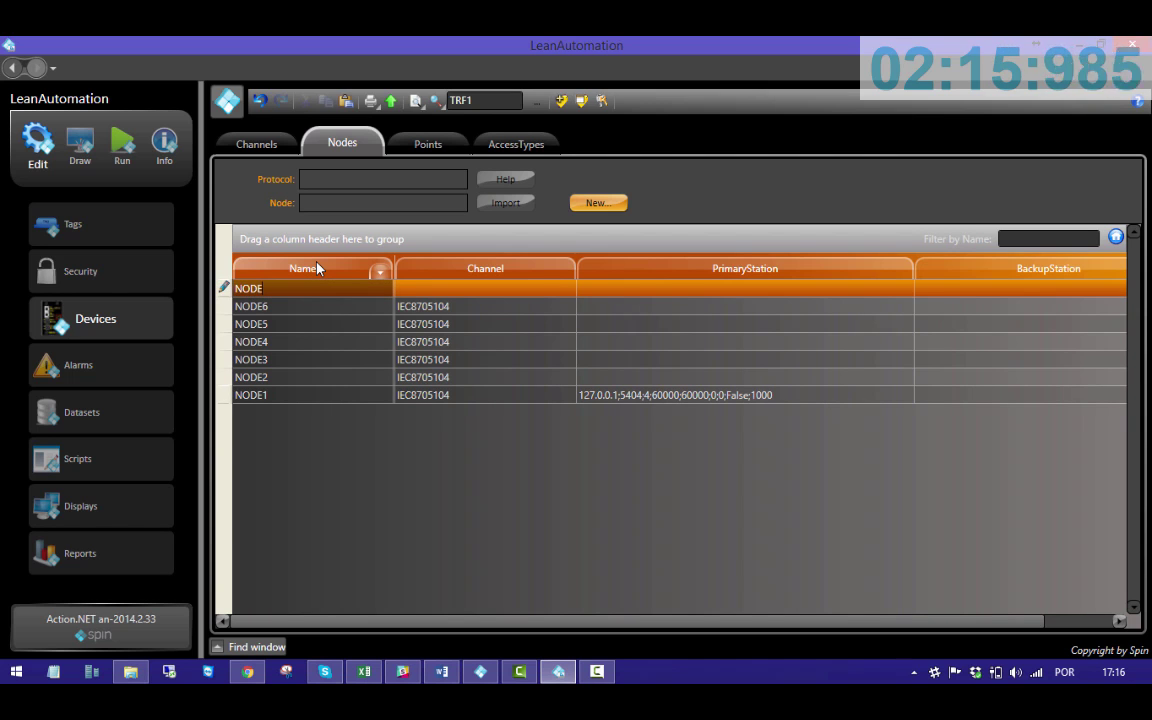
{"action": "key", "text": "Return"}
{"action": "type", "text": "NODE8"}
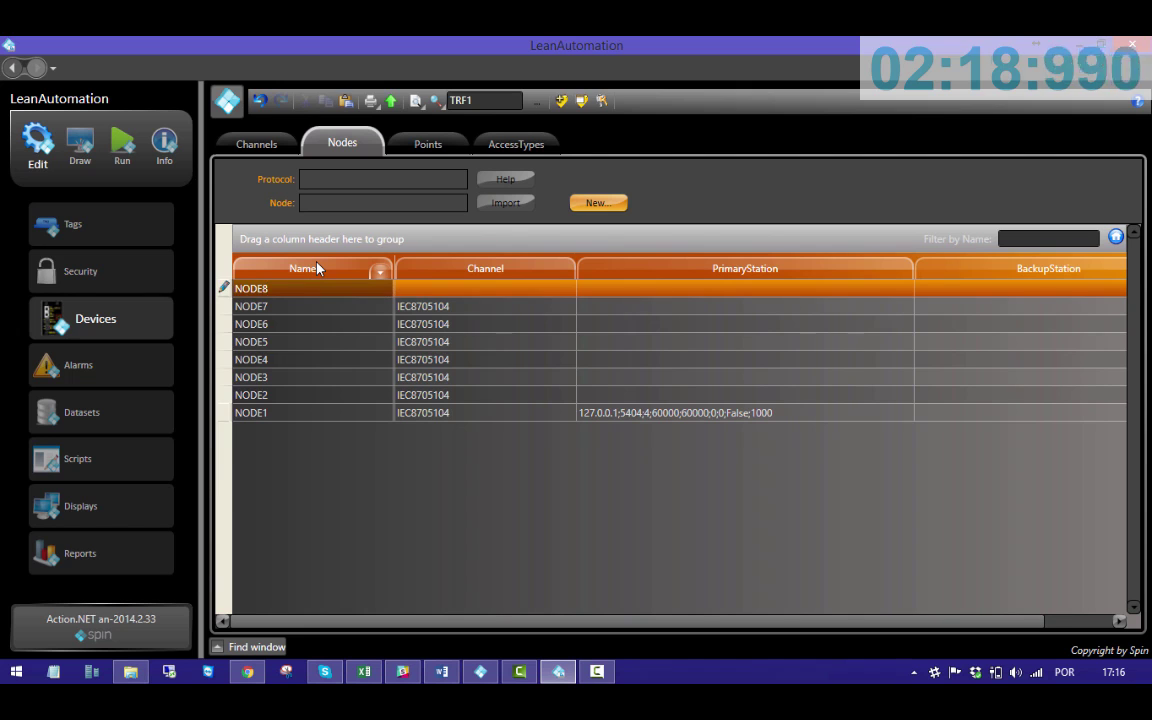
{"action": "key", "text": "Return"}
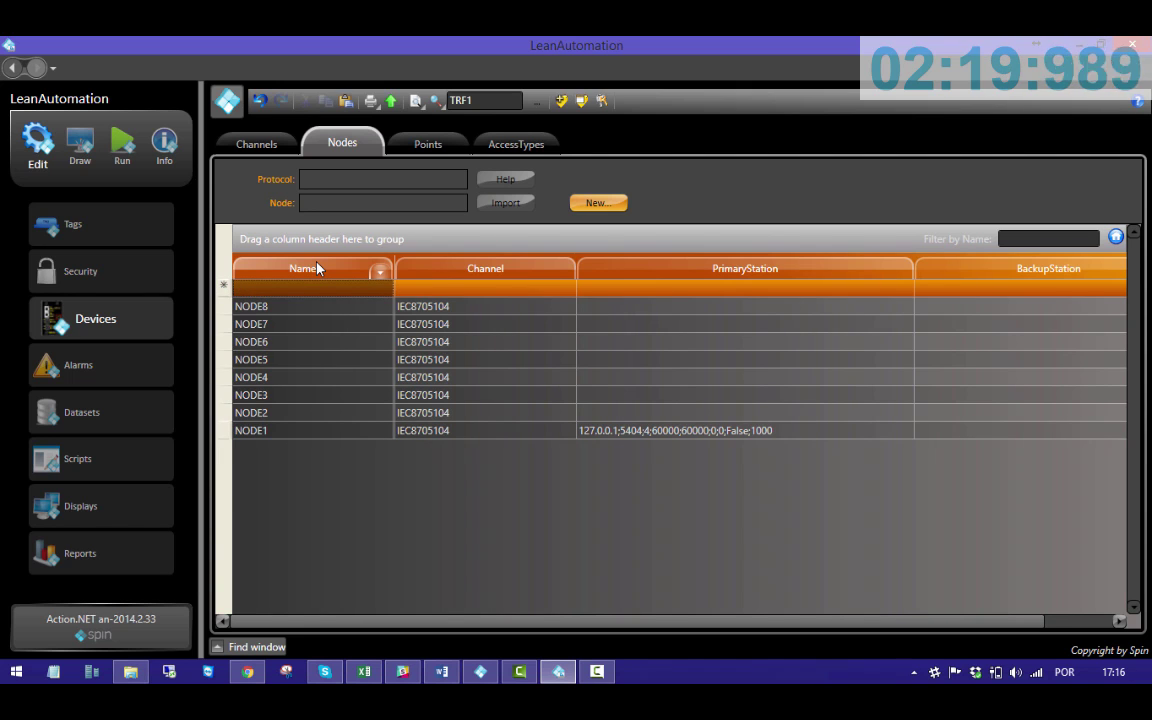
- Give NODE8 the default primary station at 192.168.0.0, port 2404, and set NODE7's primary station address to 192.168.0.1
{"action": "left_click", "coordinate": [687, 305]}
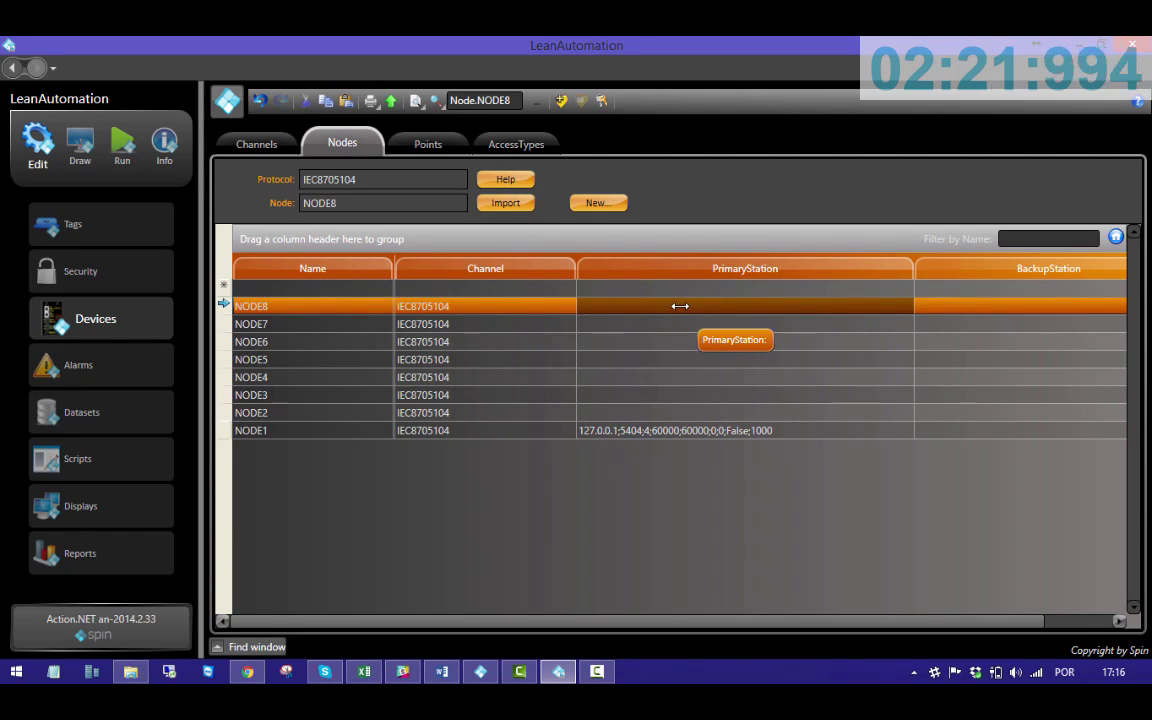
{"action": "left_click", "coordinate": [680, 305]}
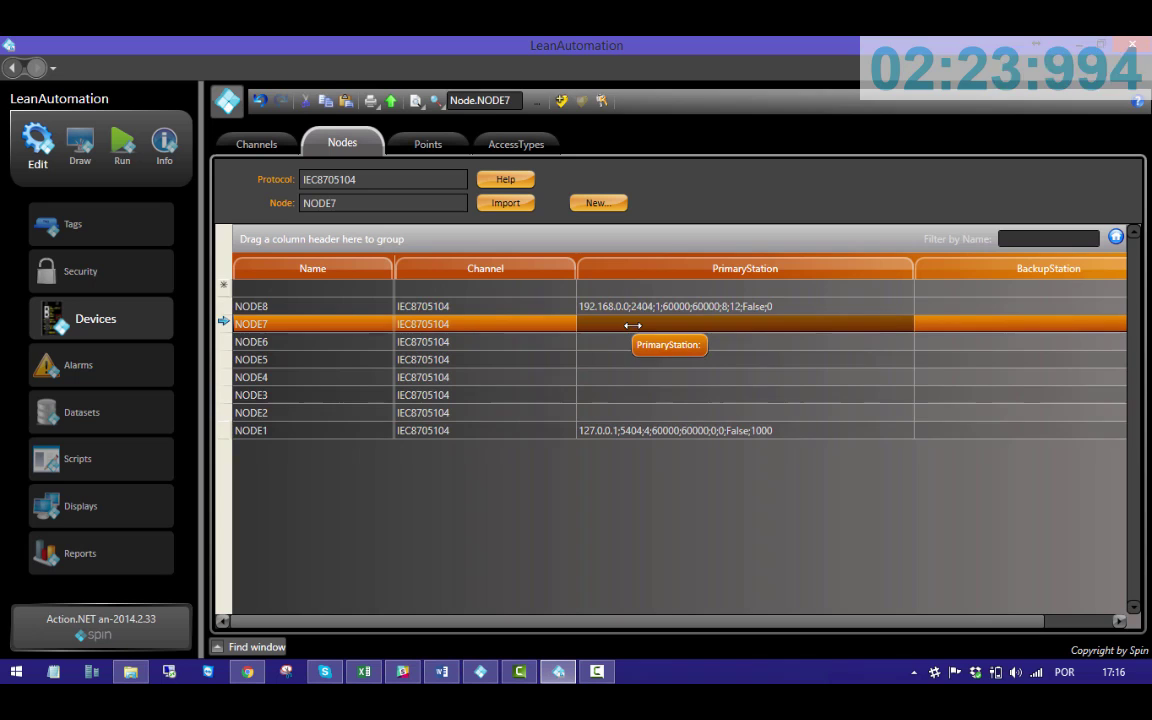
{"action": "left_click", "coordinate": [631, 326]}
{"action": "left_click", "coordinate": [631, 326]}
{"action": "key", "text": "BackSpace"}
{"action": "type", "text": "1"}
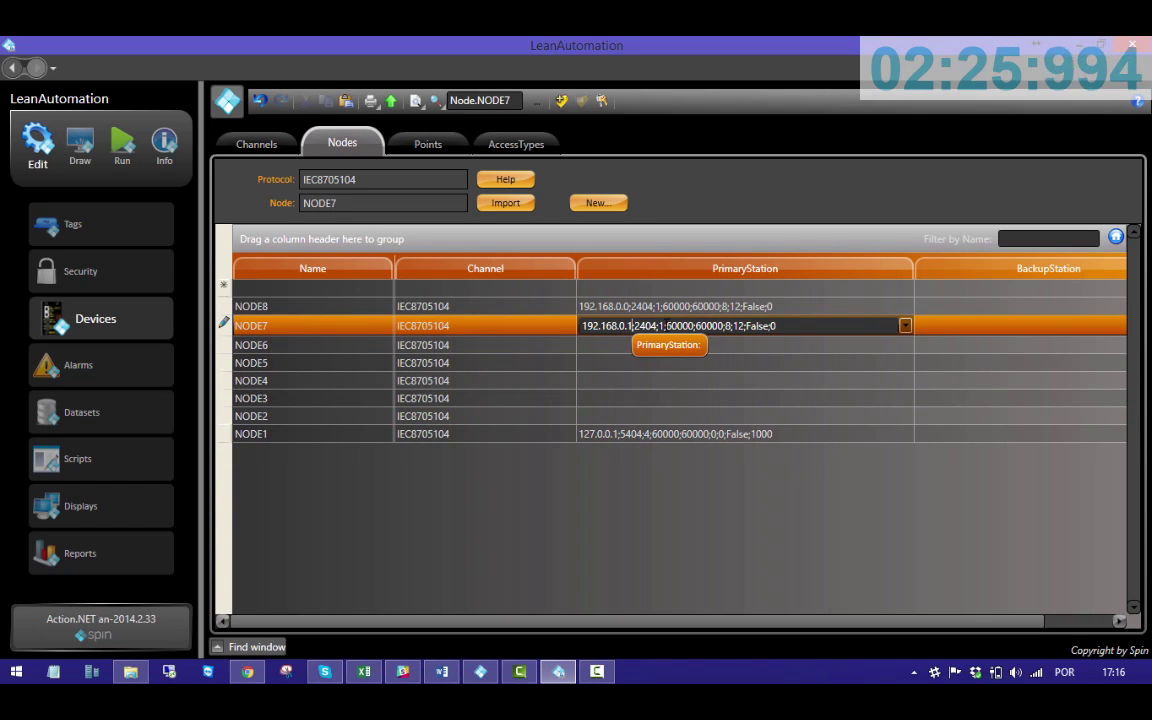
{"action": "key", "text": "Return"}
- Set the primary station address to 192.168.0.2 for NODE6 and 192.168.0.3 for NODE5, keeping the other default parameters
{"action": "left_click", "coordinate": [631, 342]}
{"action": "left_click", "coordinate": [631, 342]}
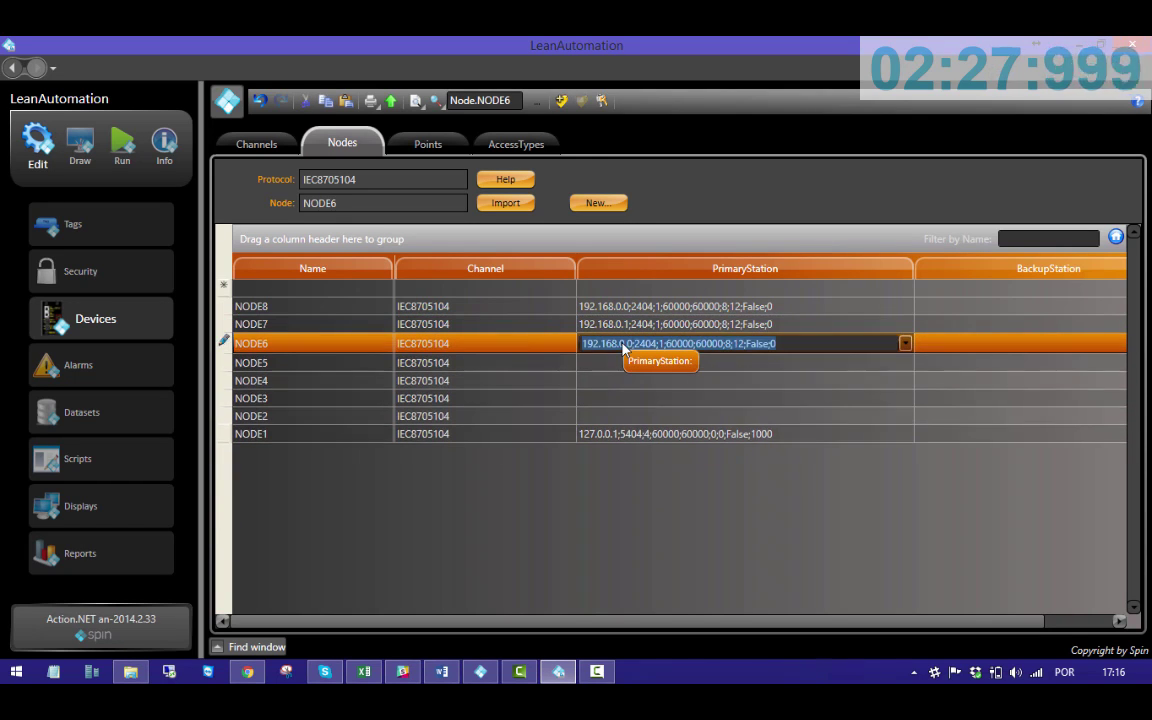
{"action": "left_click", "coordinate": [655, 343]}
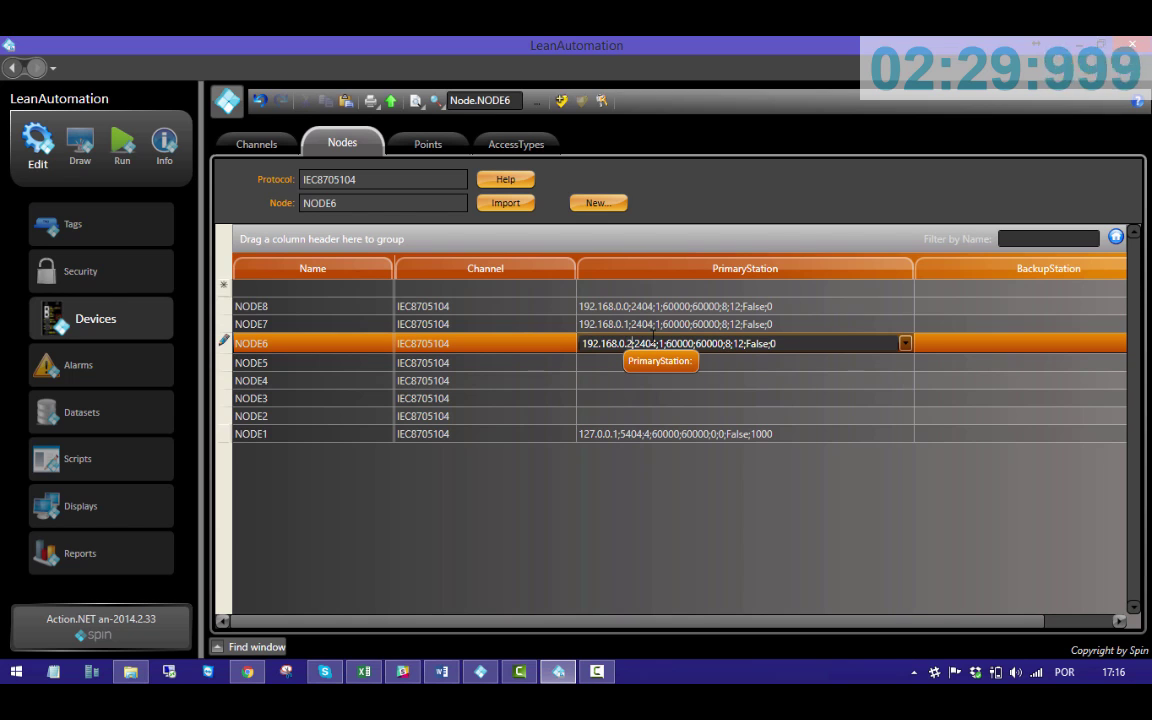
{"action": "key", "text": "Return"}
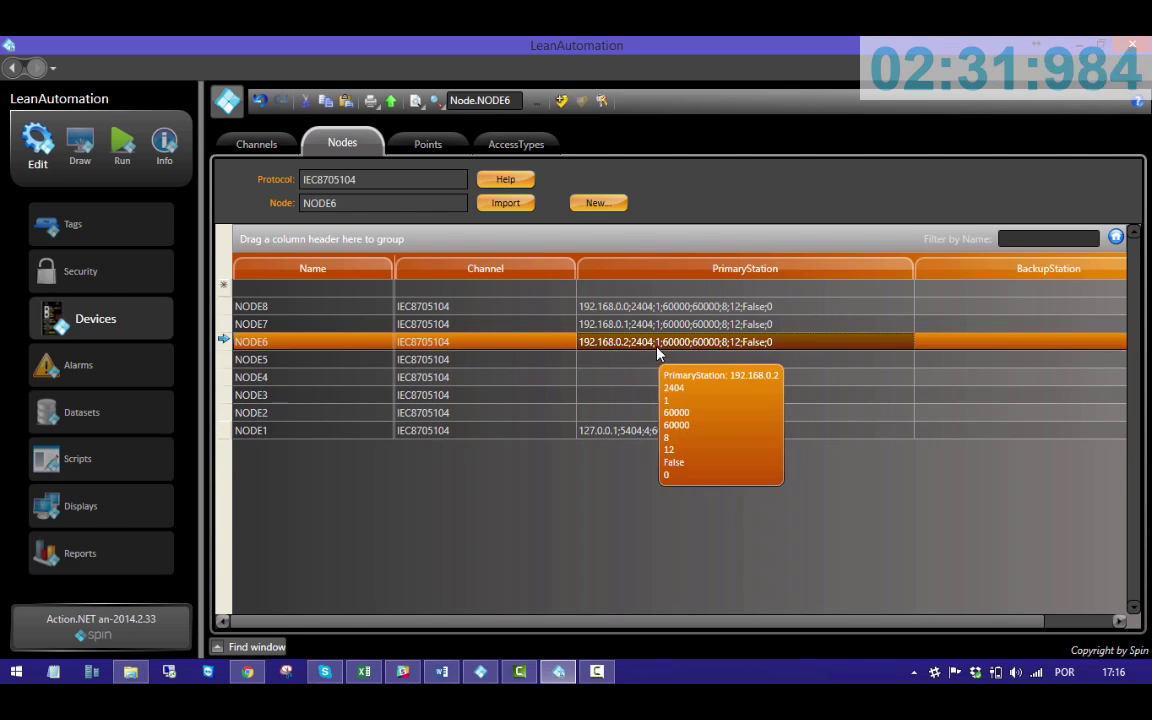
{"action": "left_click", "coordinate": [630, 360]}
{"action": "left_click", "coordinate": [630, 361]}
{"action": "left_click", "coordinate": [632, 361]}
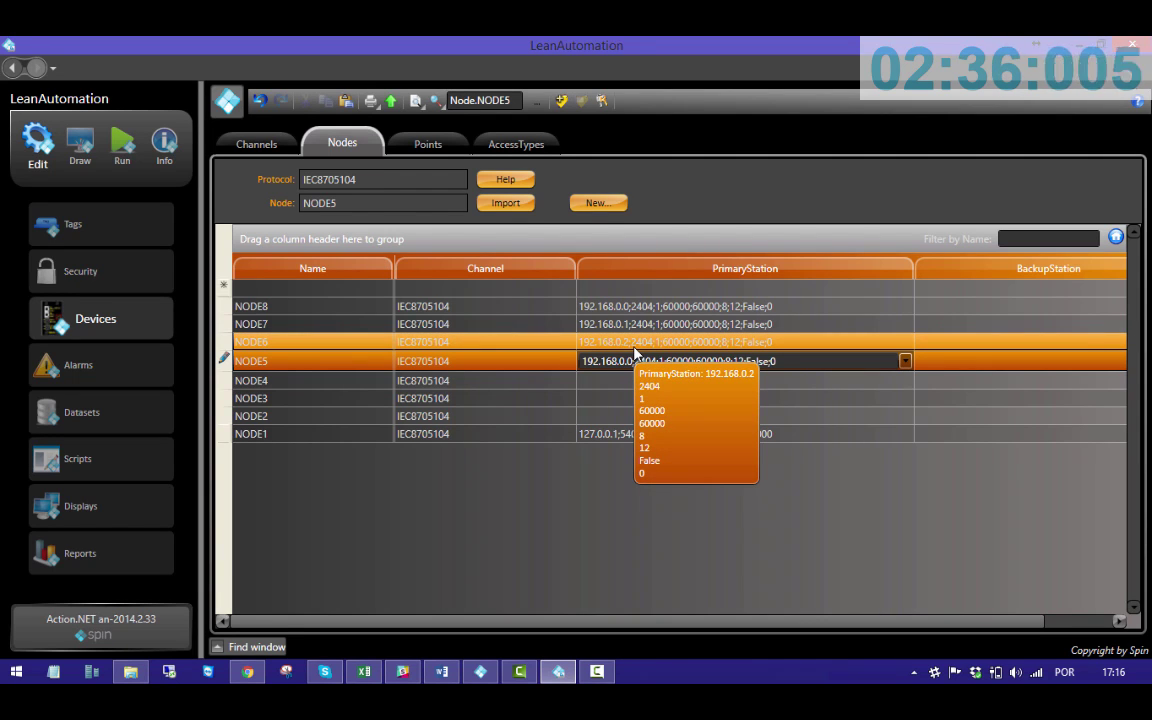
{"action": "key", "text": "BackSpace"}
{"action": "type", "text": "3"}
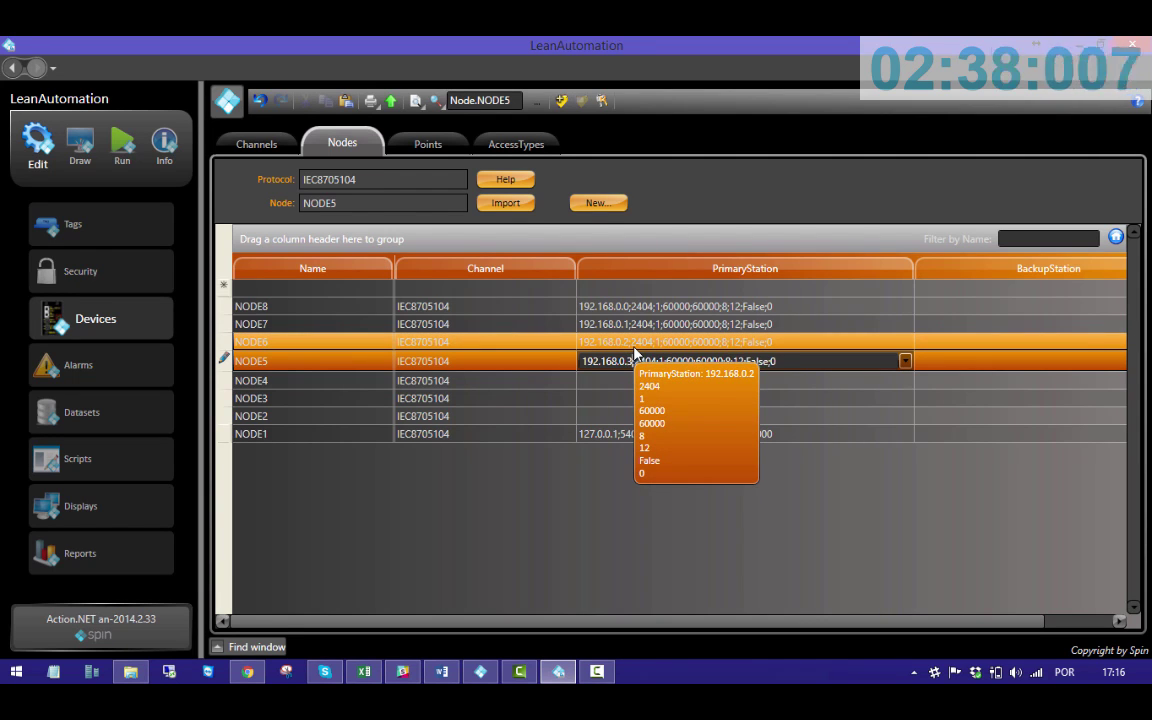
{"action": "key", "text": "Return"}
- Set the primary station address to 192.168.0.4 for NODE4 and 192.168.0.5 for NODE3, keeping the other default parameters
{"action": "left_click", "coordinate": [634, 379]}
{"action": "left_click", "coordinate": [634, 379]}
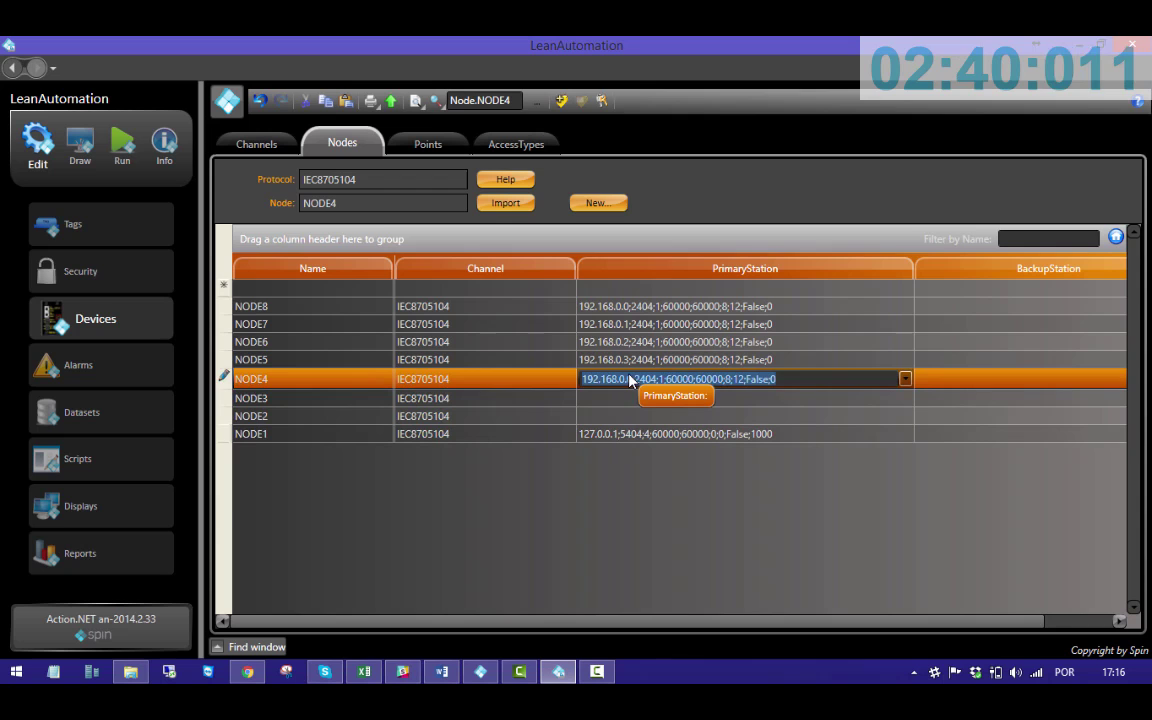
{"action": "left_click", "coordinate": [633, 384]}
{"action": "key", "text": "BackSpace"}
{"action": "type", "text": "4"}
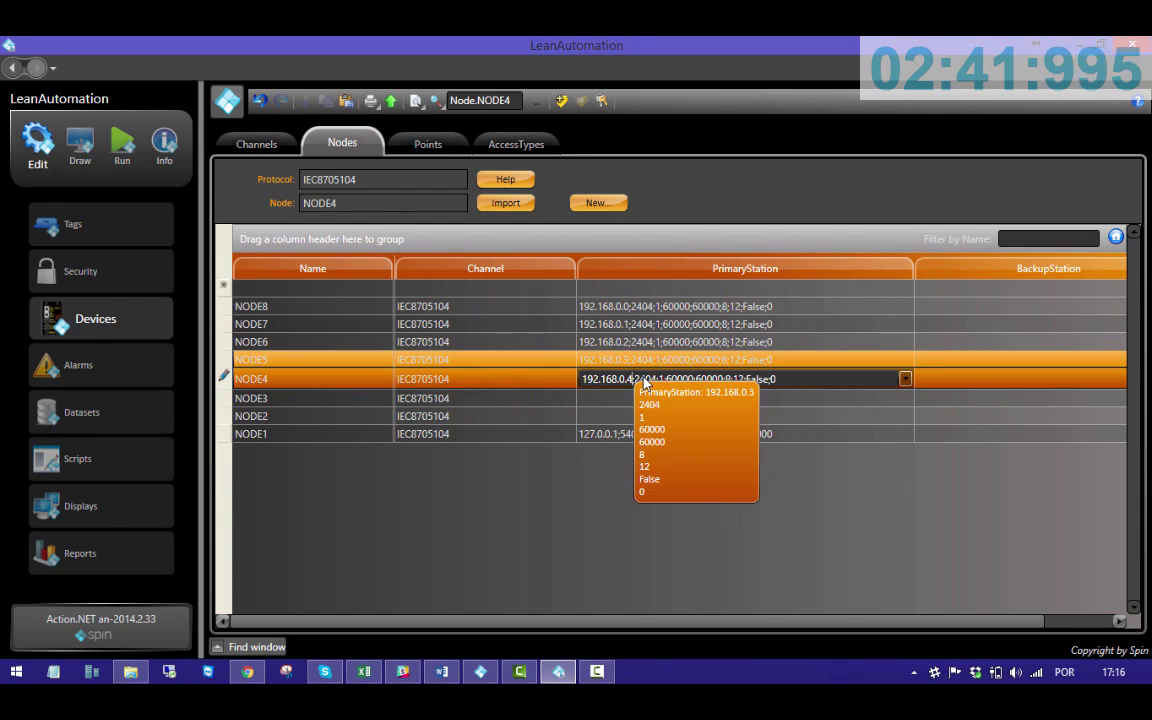
{"action": "key", "text": "Return"}
{"action": "left_click", "coordinate": [653, 394]}
{"action": "left_click", "coordinate": [632, 396]}
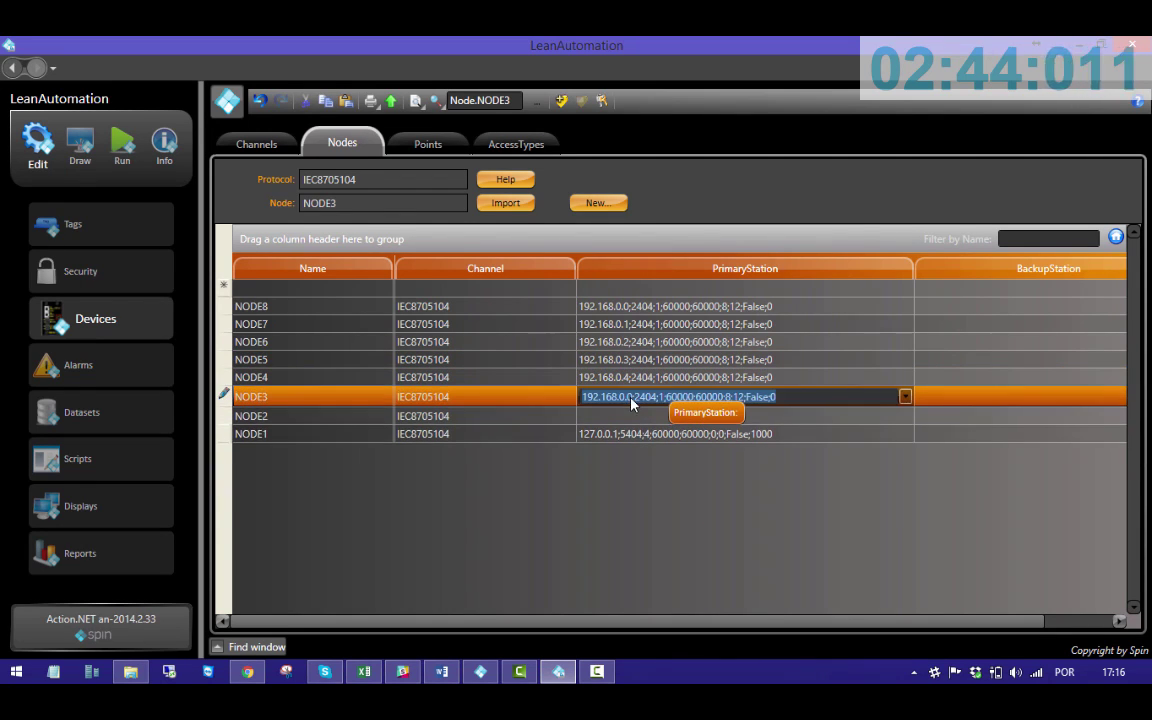
{"action": "left_click", "coordinate": [632, 396]}
{"action": "key", "text": "BackSpace"}
{"action": "type", "text": "5"}
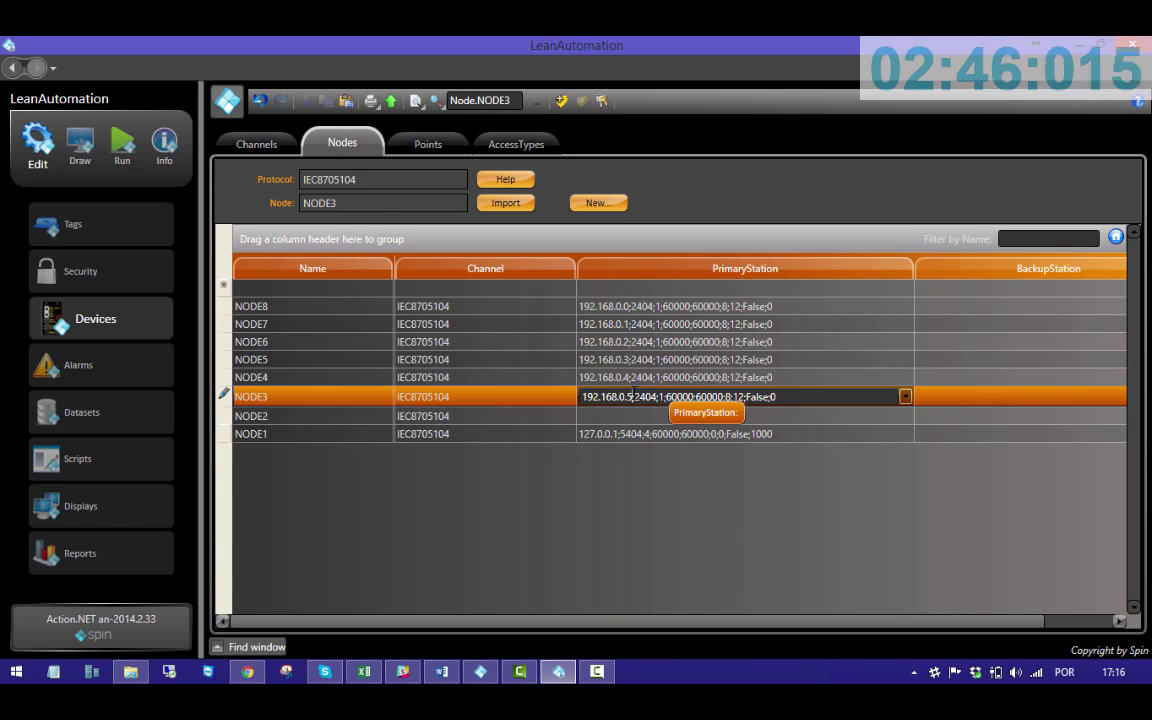
- Set NODE2's primary station address to 192.168.0.6, keeping the other default parameters
{"action": "left_click", "coordinate": [627, 414]}
{"action": "left_click", "coordinate": [627, 414]}
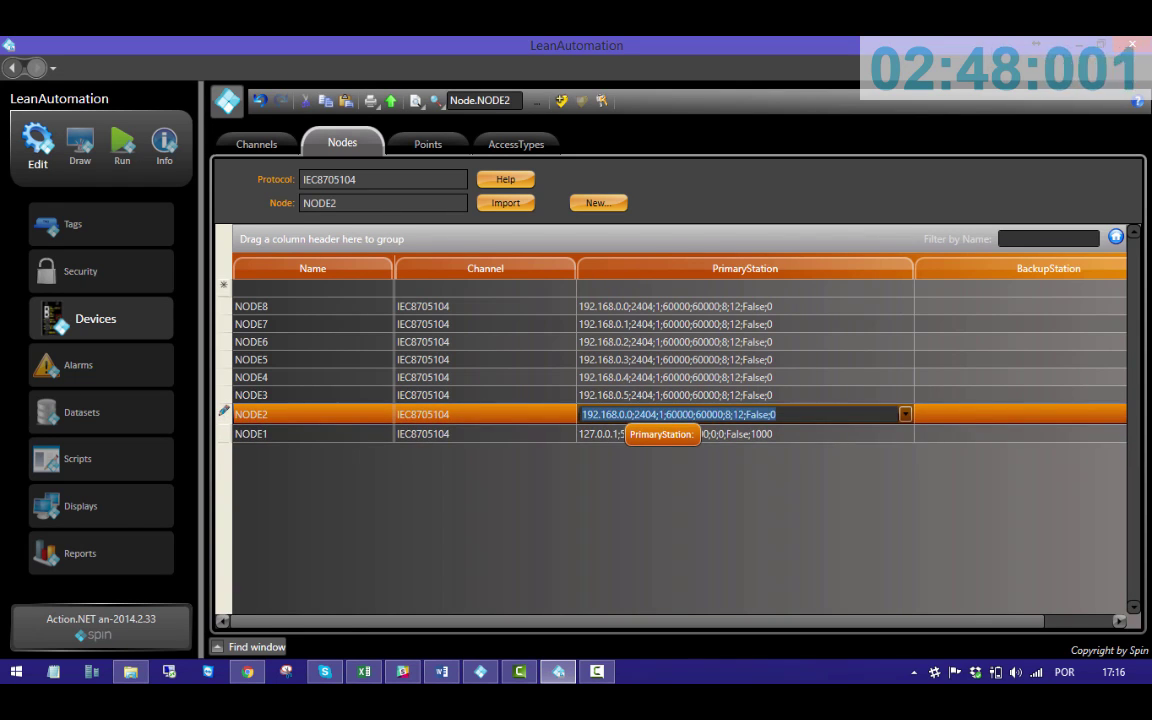
{"action": "left_click", "coordinate": [627, 414]}
{"action": "key", "text": "Delete"}
{"action": "type", "text": "6"}
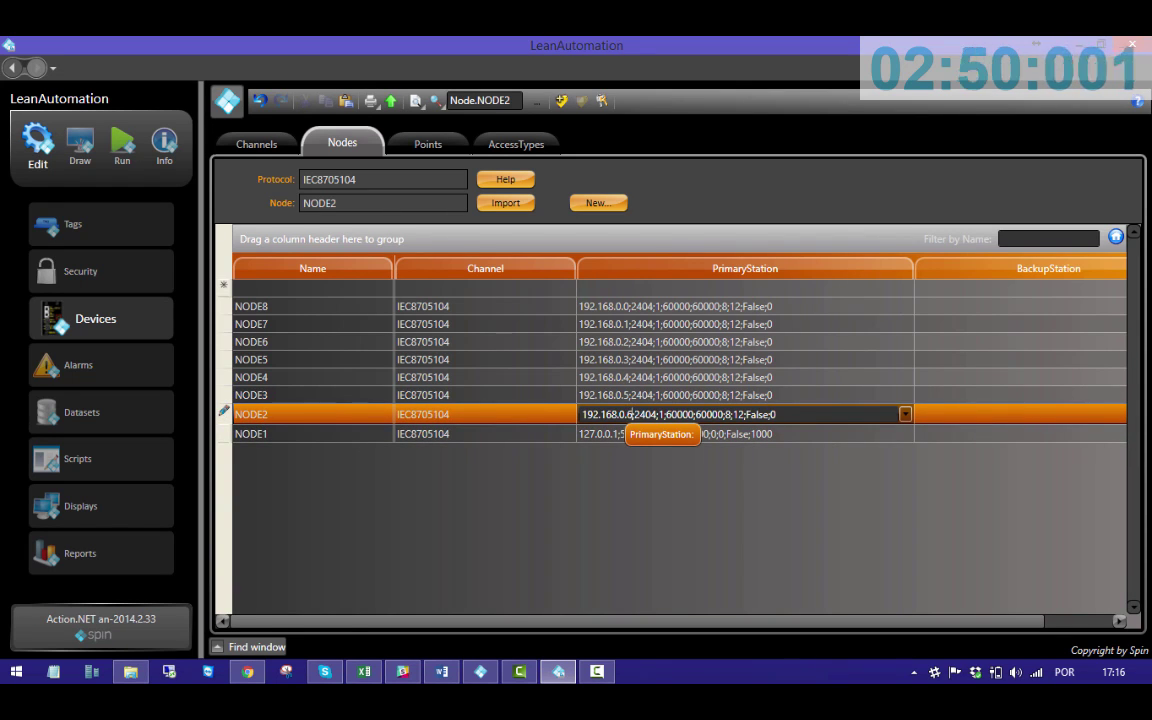
- Replace the IP address in NODE1's primary station with 192.168.0.7
{"action": "left_click", "coordinate": [627, 433]}
{"action": "left_click", "coordinate": [627, 432]}
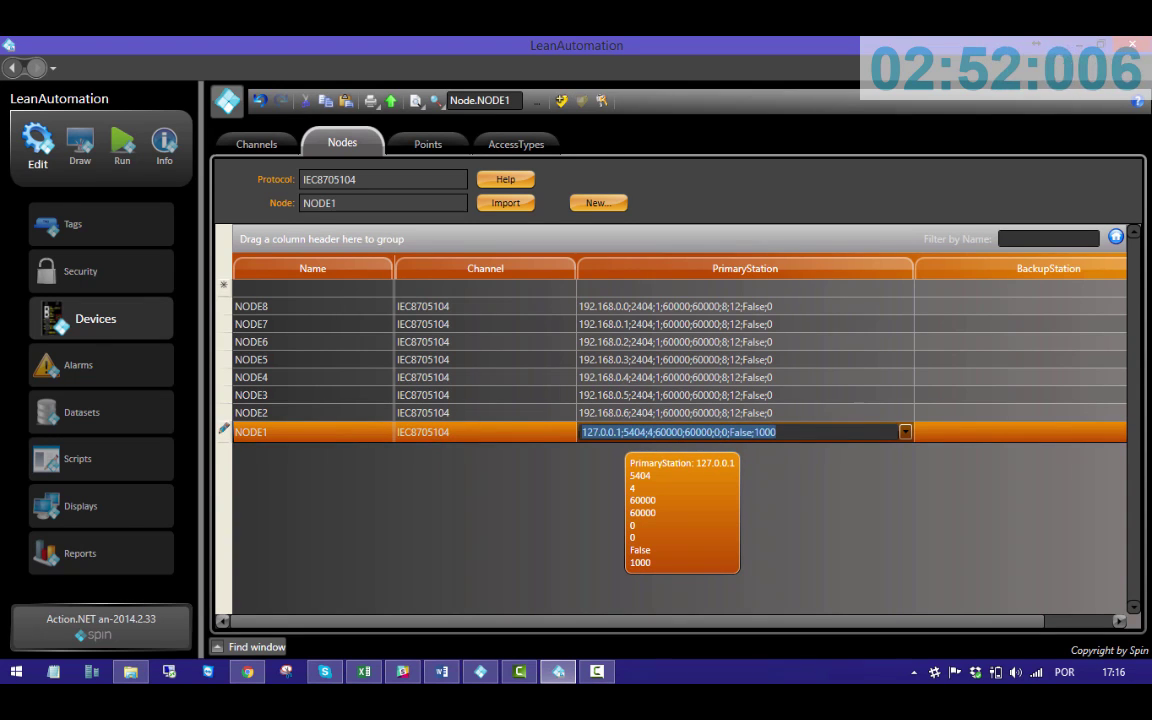
{"action": "left_click", "coordinate": [622, 432]}
{"action": "key", "text": "shift+Home"}
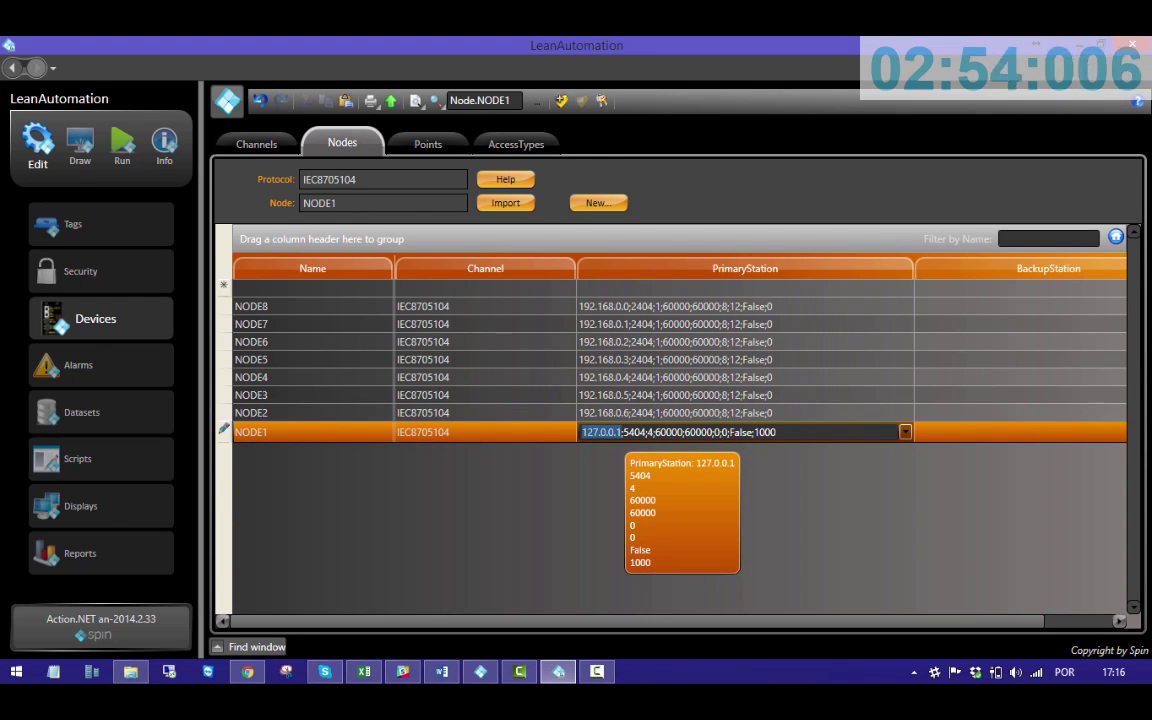
{"action": "key", "text": "BackSpace"}
{"action": "type", "text": "192+168.0.7"}
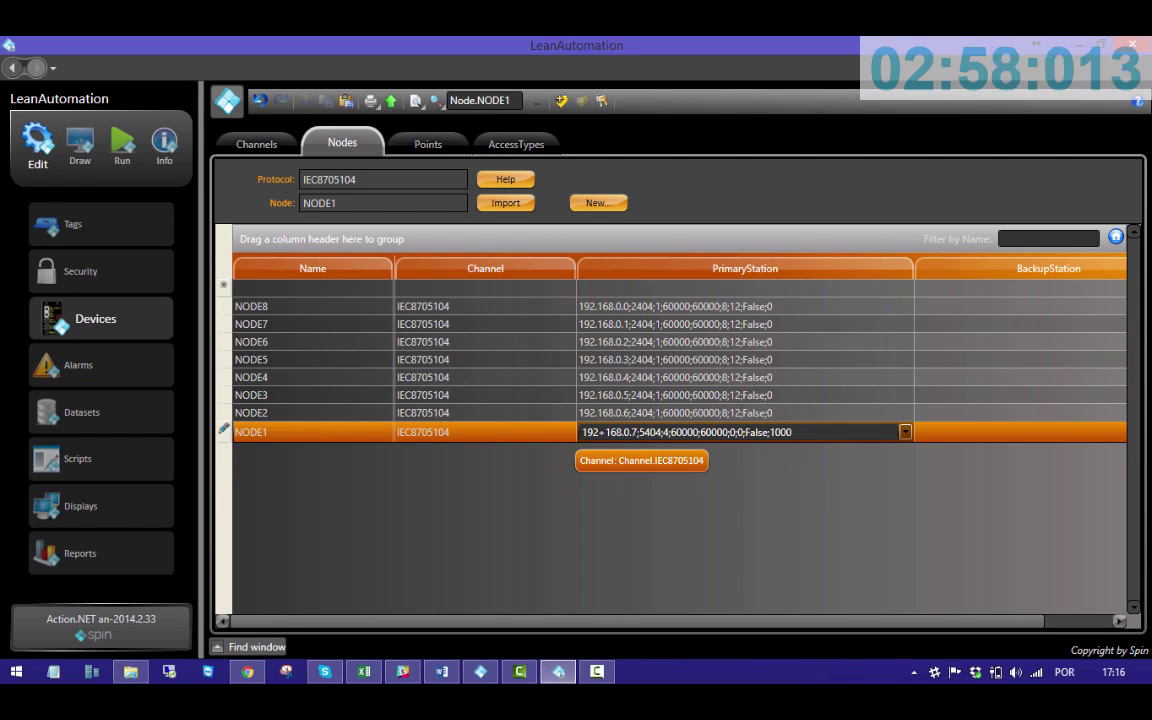
{"action": "left_click", "coordinate": [607, 431]}
{"action": "key", "text": "BackSpace"}
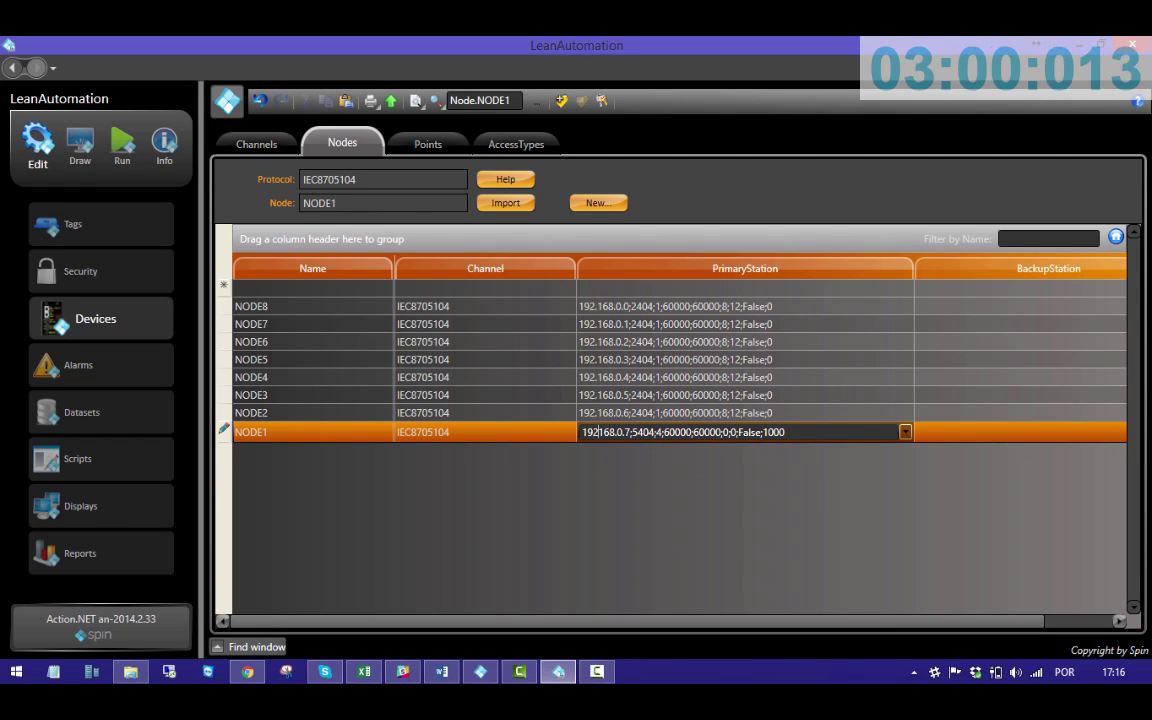
{"action": "type", "text": "."}
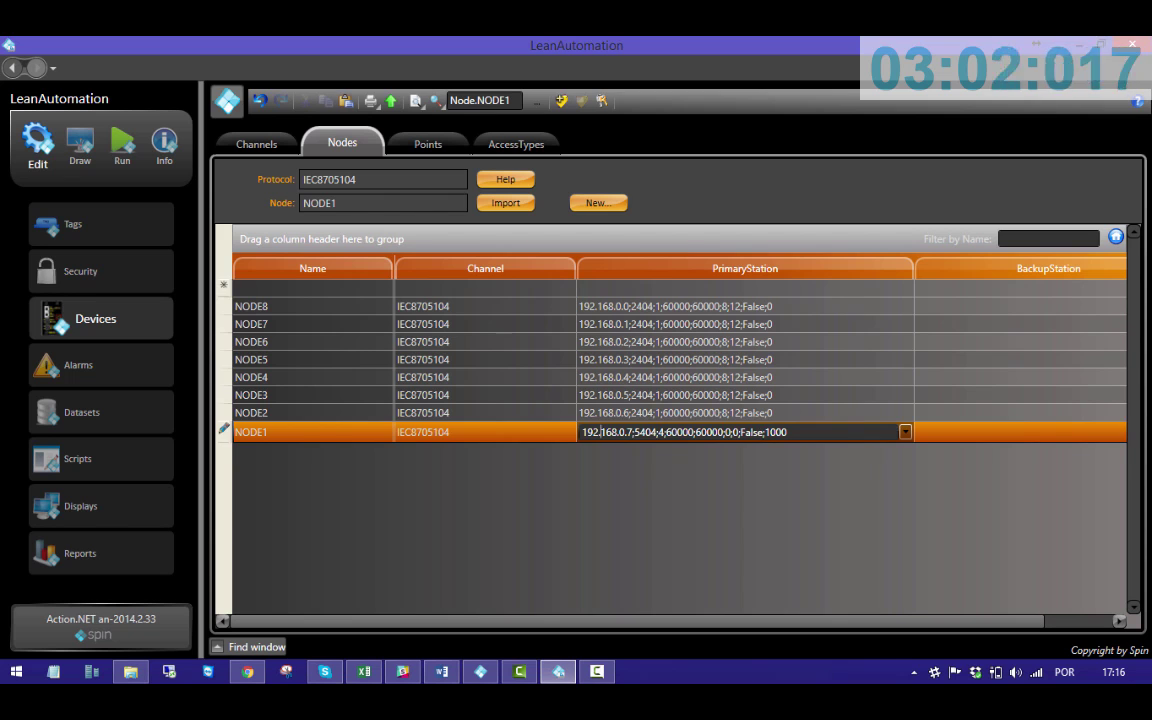
{"action": "key", "text": "Return"}
- Set the port in NODE1's primary station to 2404
{"action": "left_click", "coordinate": [644, 431]}
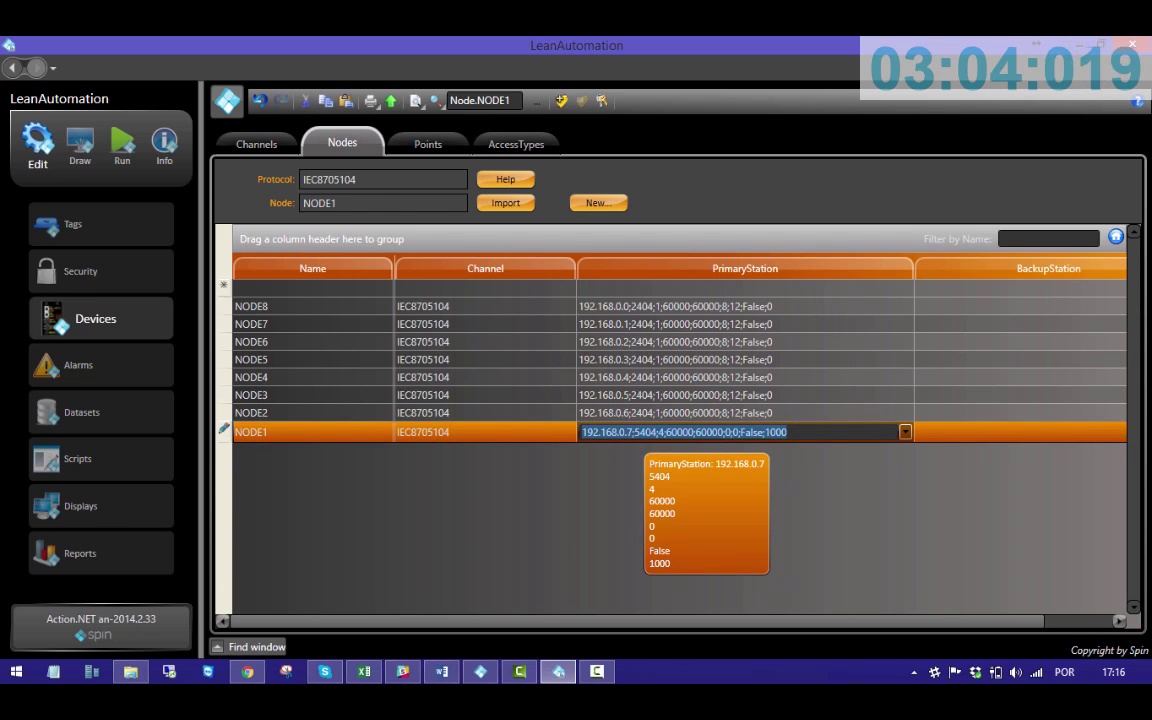
{"action": "left_click", "coordinate": [640, 431]}
{"action": "key", "text": "BackSpace"}
{"action": "type", "text": "2"}
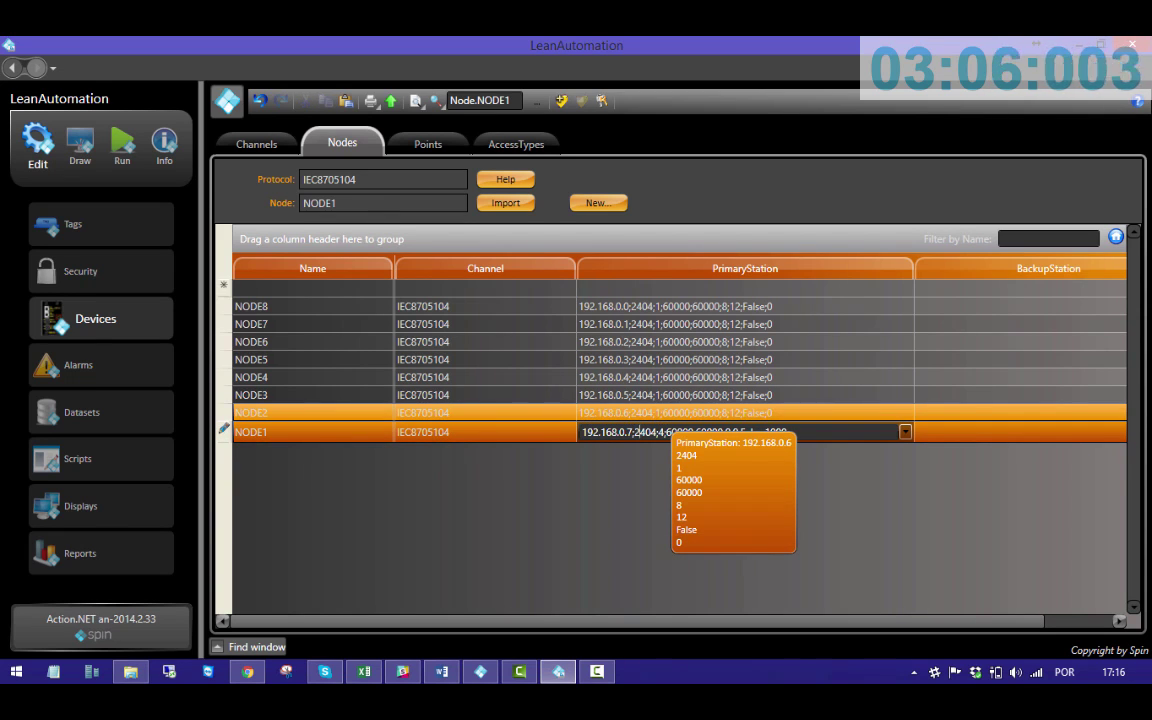
{"action": "key", "text": "Return"}
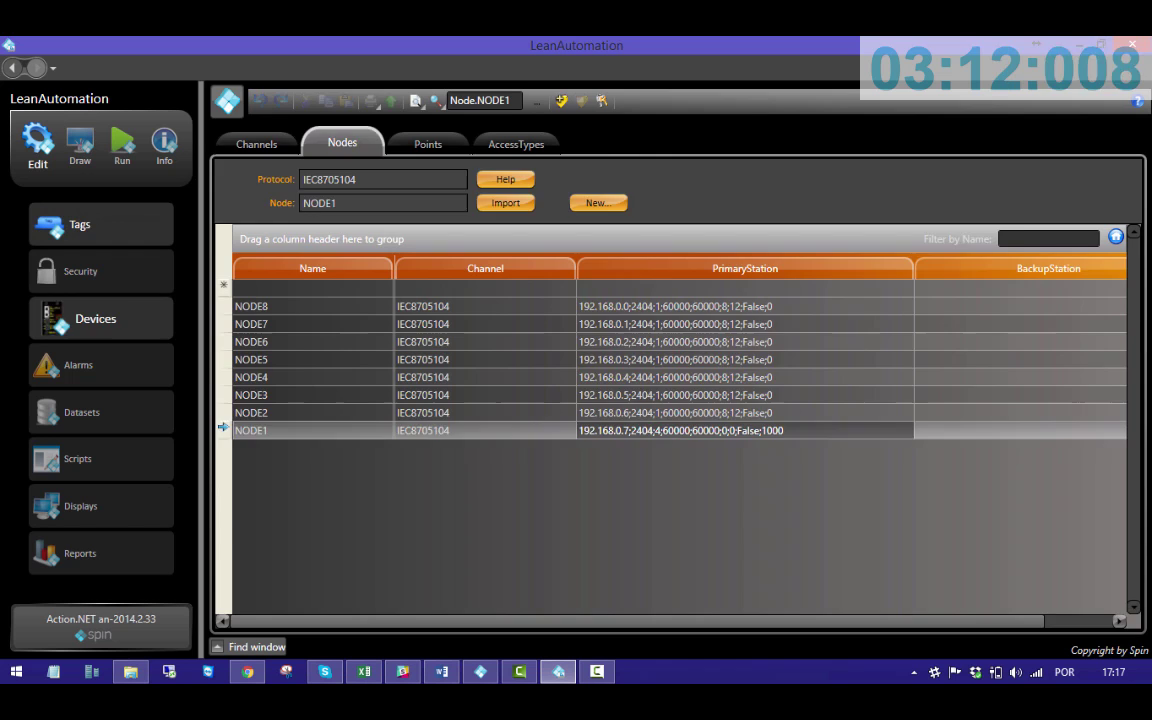
- Open the tag objects and assign category NODE_NODE1 to ALI2 and NODE_NODE2 to ALI1
{"action": "left_click", "coordinate": [86, 224]}
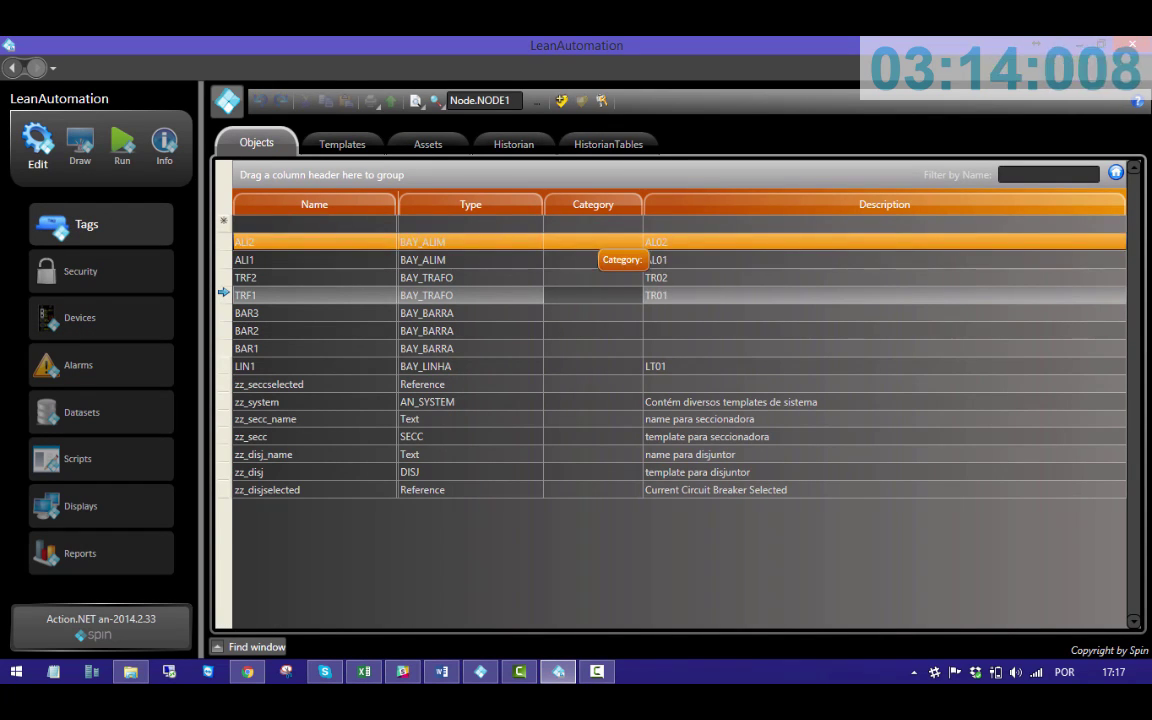
{"action": "left_click", "coordinate": [593, 242]}
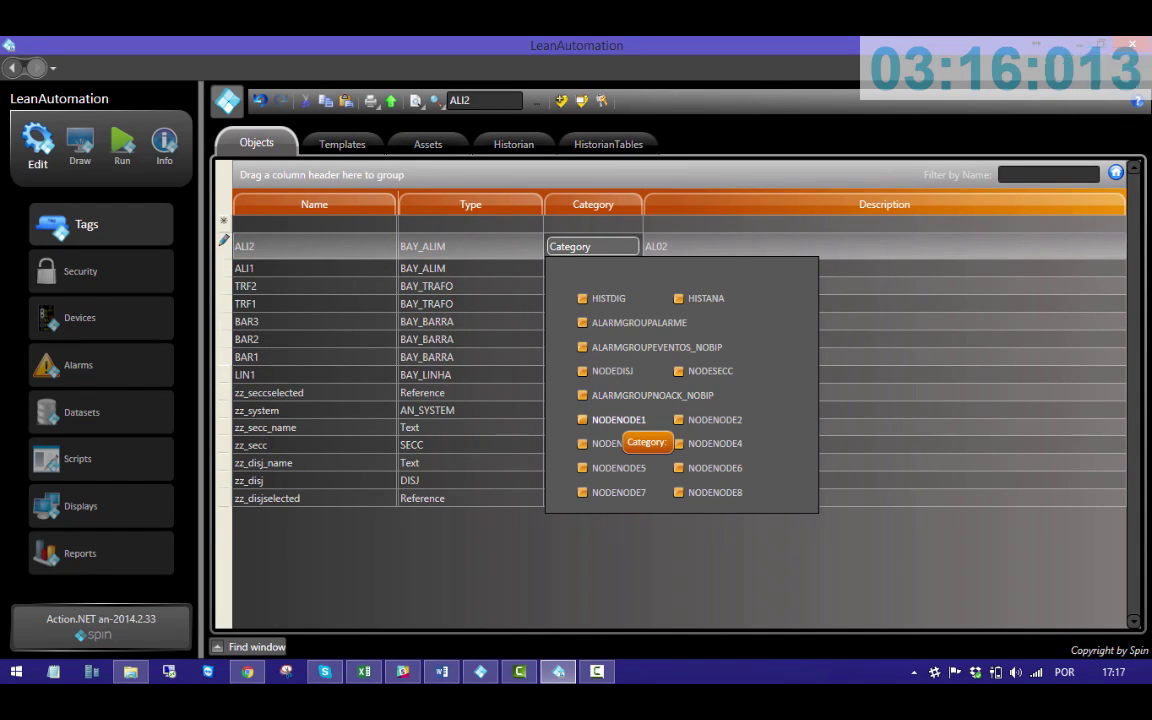
{"action": "left_click", "coordinate": [612, 420]}
{"action": "left_click", "coordinate": [592, 246]}
{"action": "left_click", "coordinate": [592, 265]}
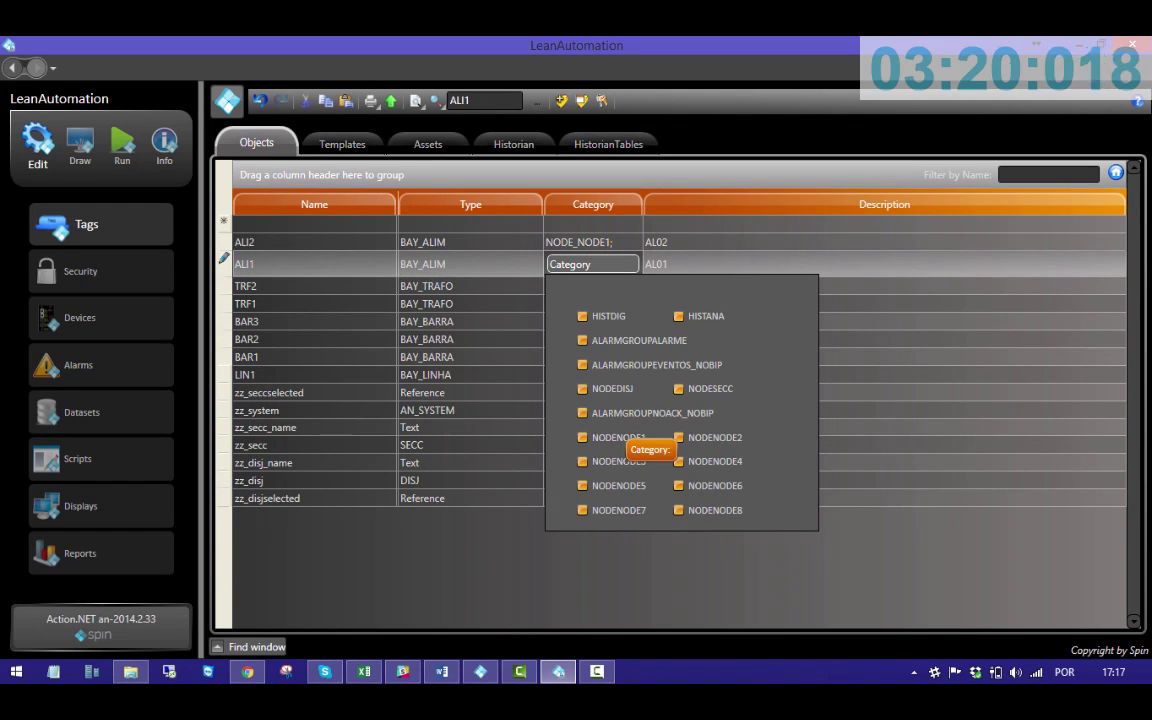
{"action": "left_click", "coordinate": [700, 437]}
{"action": "left_click", "coordinate": [586, 264]}
- Assign category NODE_NODE3 to the TRF2 tag and NODE_NODE4 to the TRF1 tag
{"action": "left_click", "coordinate": [580, 291]}
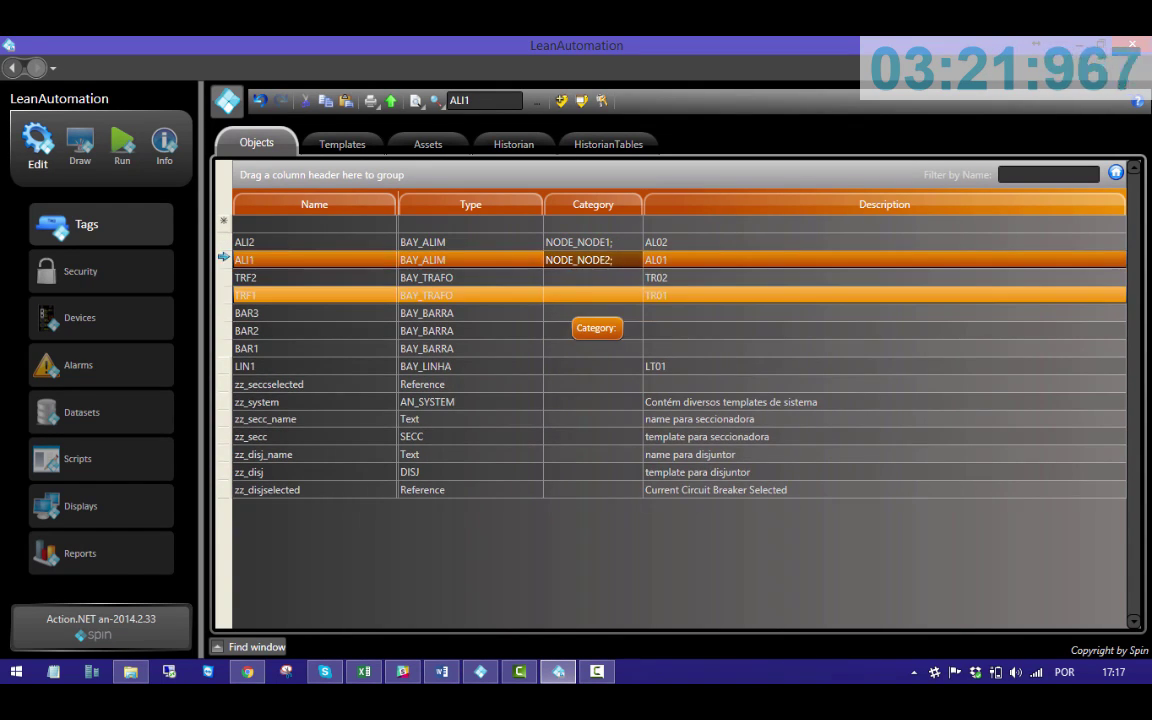
{"action": "left_click", "coordinate": [580, 281]}
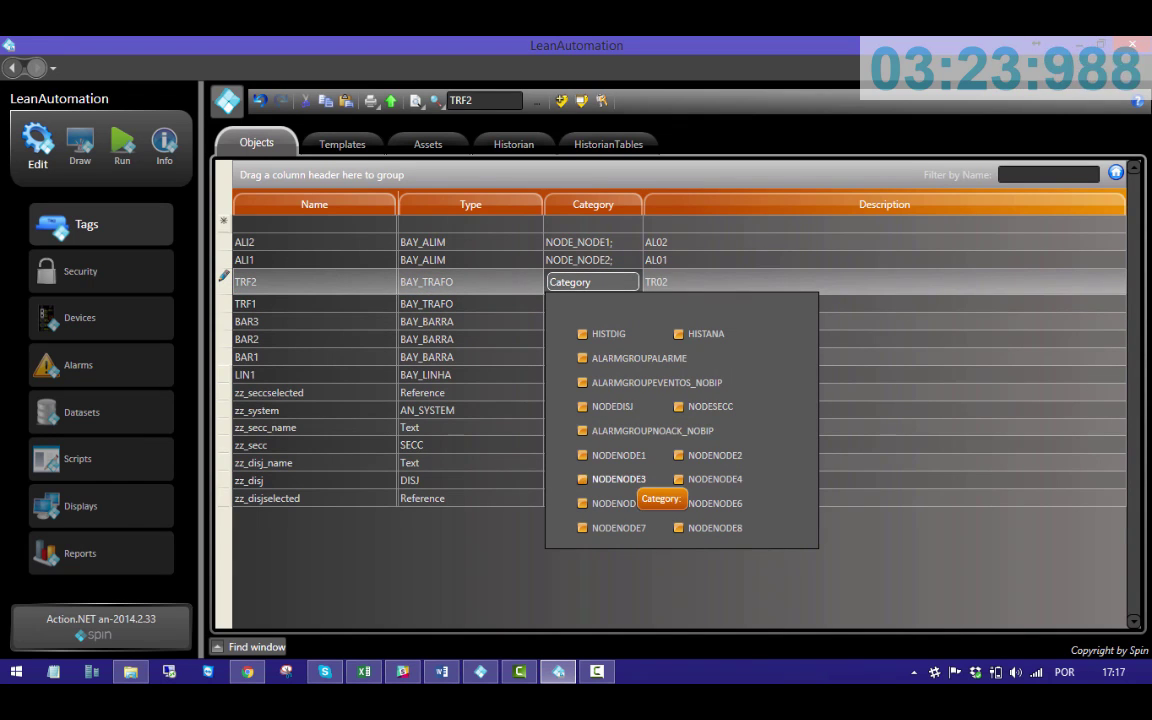
{"action": "left_click", "coordinate": [618, 479]}
{"action": "left_click", "coordinate": [590, 281]}
{"action": "left_click", "coordinate": [588, 303]}
{"action": "left_click", "coordinate": [593, 295]}
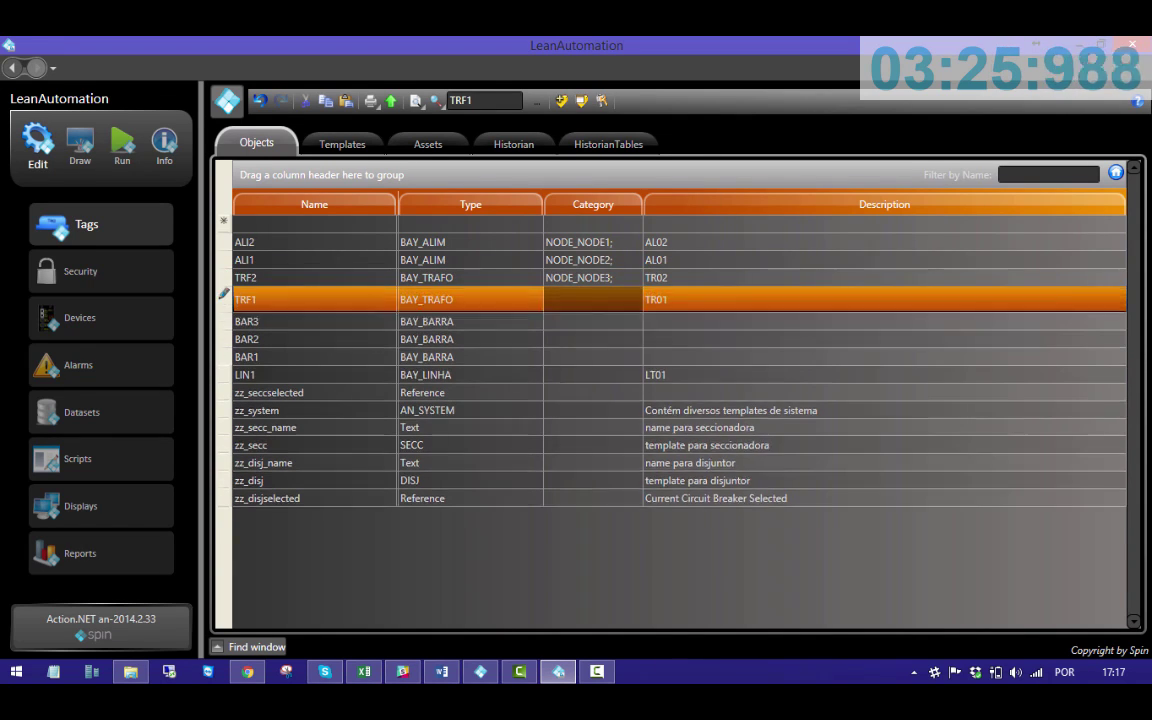
{"action": "left_click", "coordinate": [593, 299]}
{"action": "left_click", "coordinate": [680, 496]}
{"action": "left_click", "coordinate": [590, 299]}
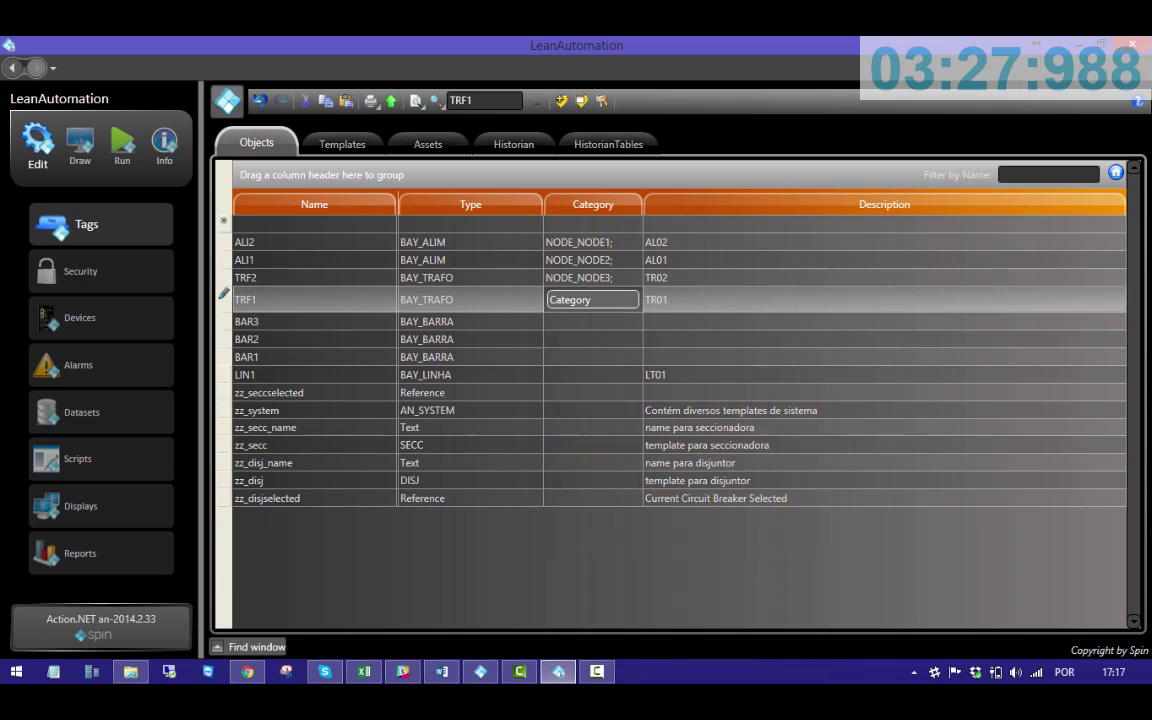
- Assign category NODE_NODE5 to the BAR3 tag and NODE_NODE6 to the BAR2 tag
{"action": "left_click", "coordinate": [588, 323]}
{"action": "left_click", "coordinate": [590, 314]}
{"action": "left_click", "coordinate": [592, 317]}
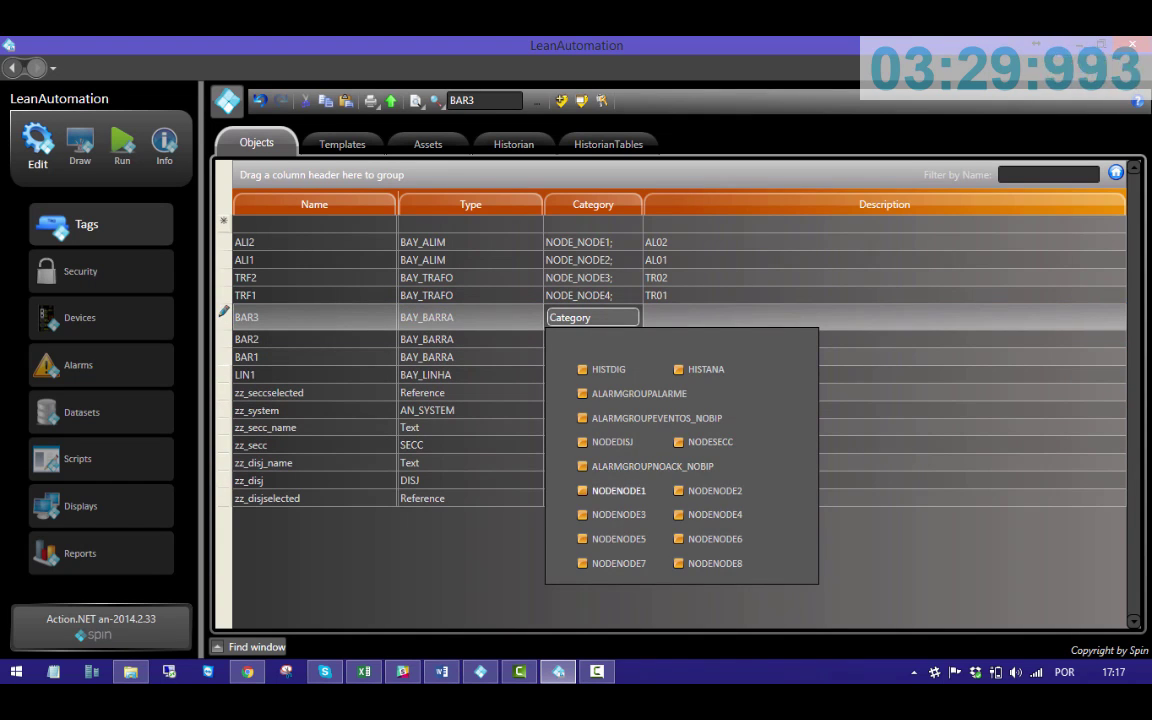
{"action": "left_click", "coordinate": [592, 317]}
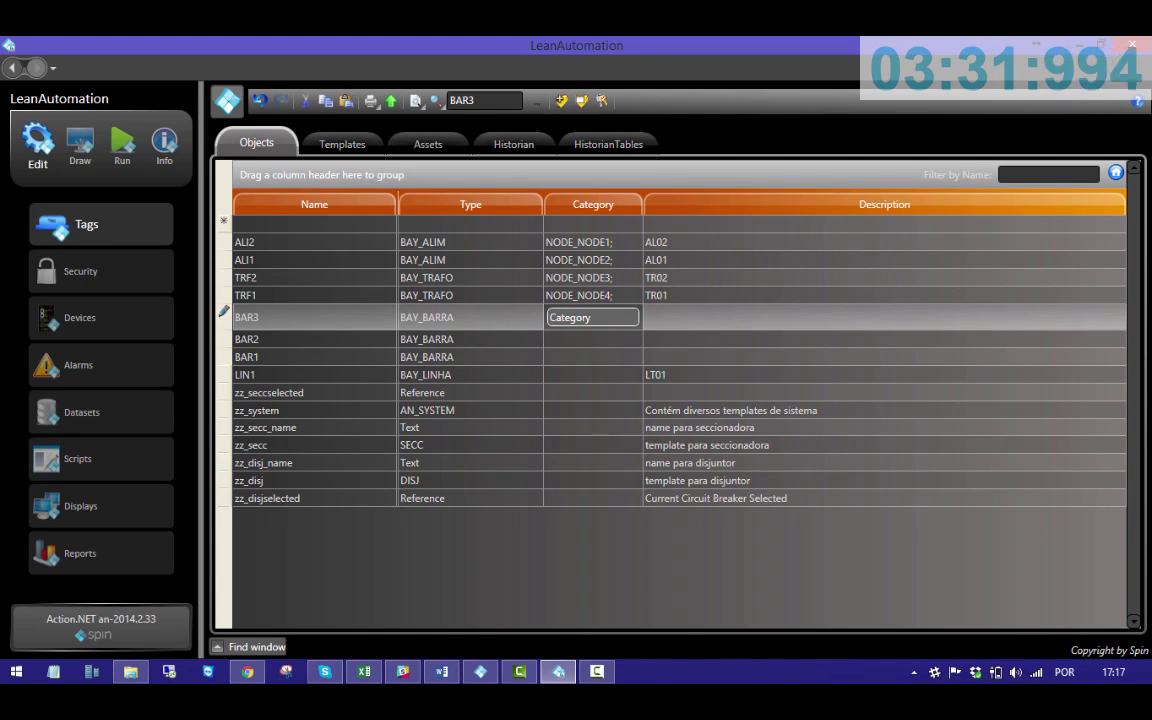
{"action": "left_click", "coordinate": [570, 339]}
{"action": "left_click", "coordinate": [570, 336]}
{"action": "left_click", "coordinate": [570, 335]}
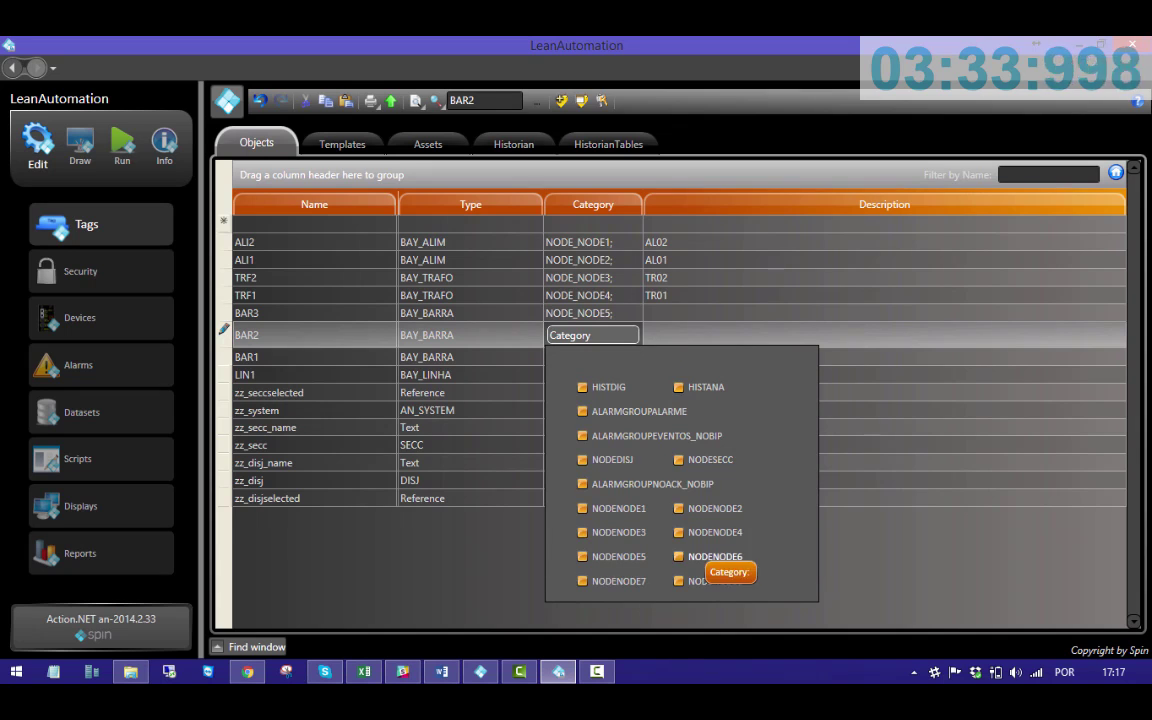
{"action": "left_click", "coordinate": [712, 556]}
{"action": "key", "text": "Return"}
- Assign category NODE_NODE7 to the BAR1 tag
{"action": "left_click", "coordinate": [572, 350]}
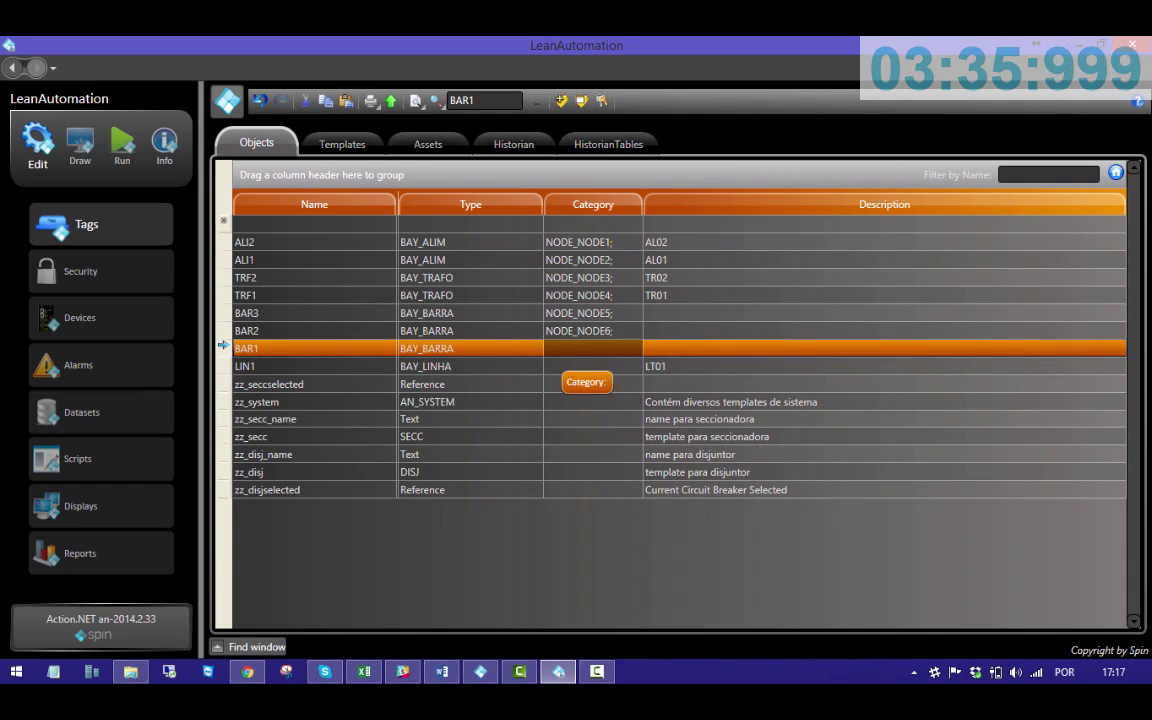
{"action": "left_click", "coordinate": [572, 348]}
{"action": "left_click", "coordinate": [612, 597]}
{"action": "key", "text": "Return"}
- Assign category NODE_NODE8 to the LIN1 tag
{"action": "left_click", "coordinate": [554, 366]}
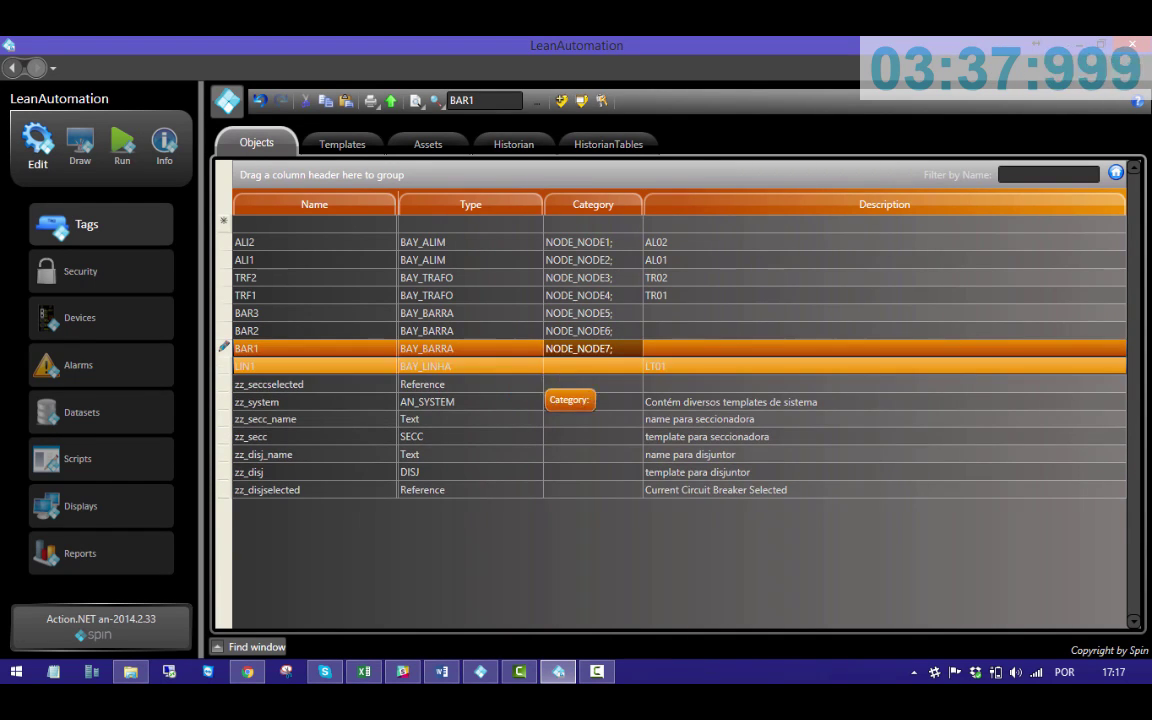
{"action": "left_click", "coordinate": [570, 366]}
{"action": "left_click", "coordinate": [570, 366]}
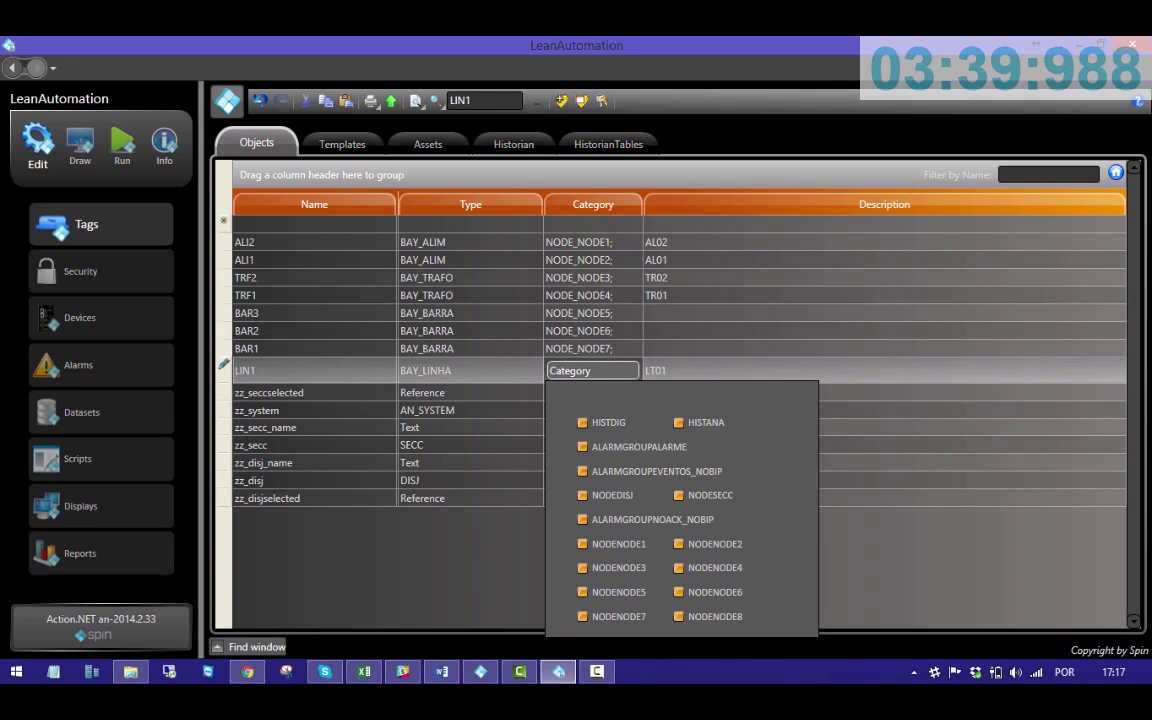
{"action": "left_click", "coordinate": [680, 616]}
{"action": "key", "text": "Return"}
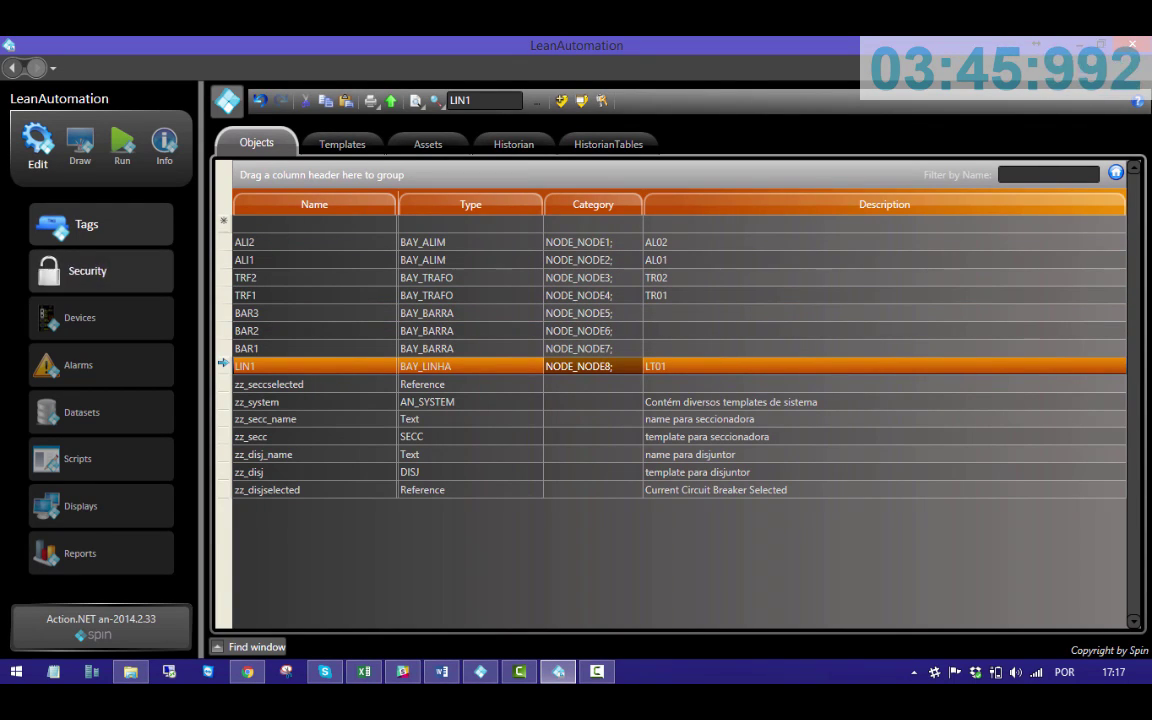
- Copy the eight bay tags from ALI2 to LIN1 and paste them as symbols onto the AN_MainPage drawing
{"action": "left_click", "coordinate": [316, 242]}
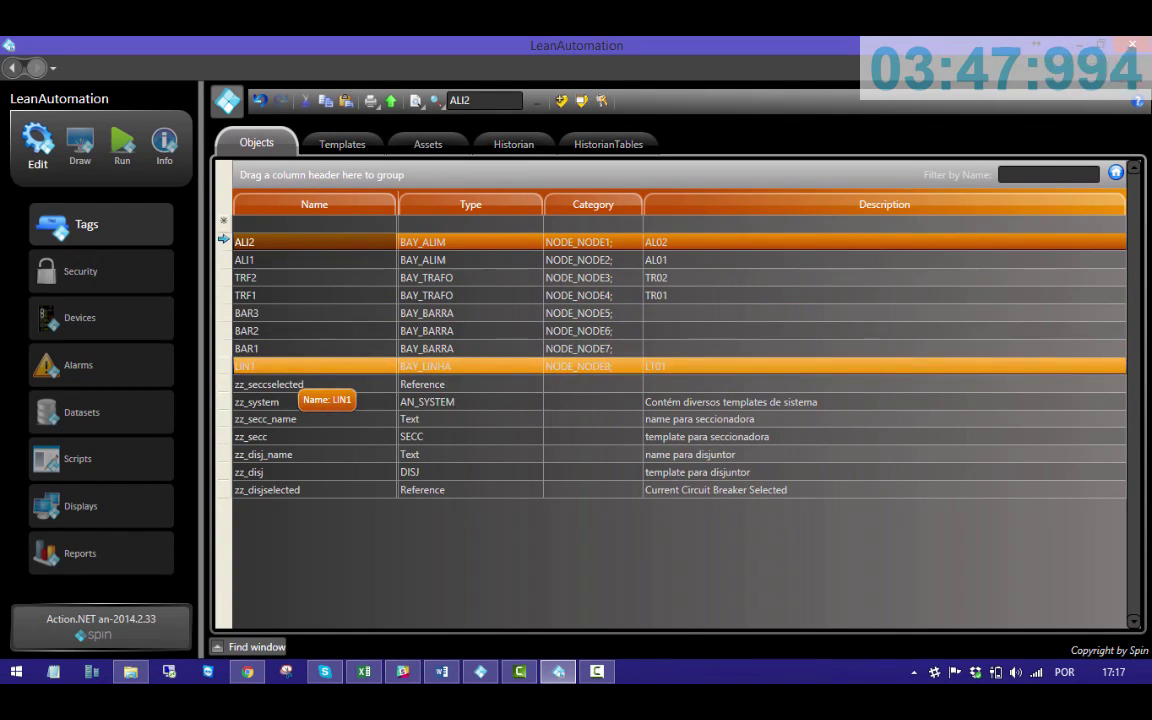
{"action": "left_click", "coordinate": [300, 368], "text": "shift"}
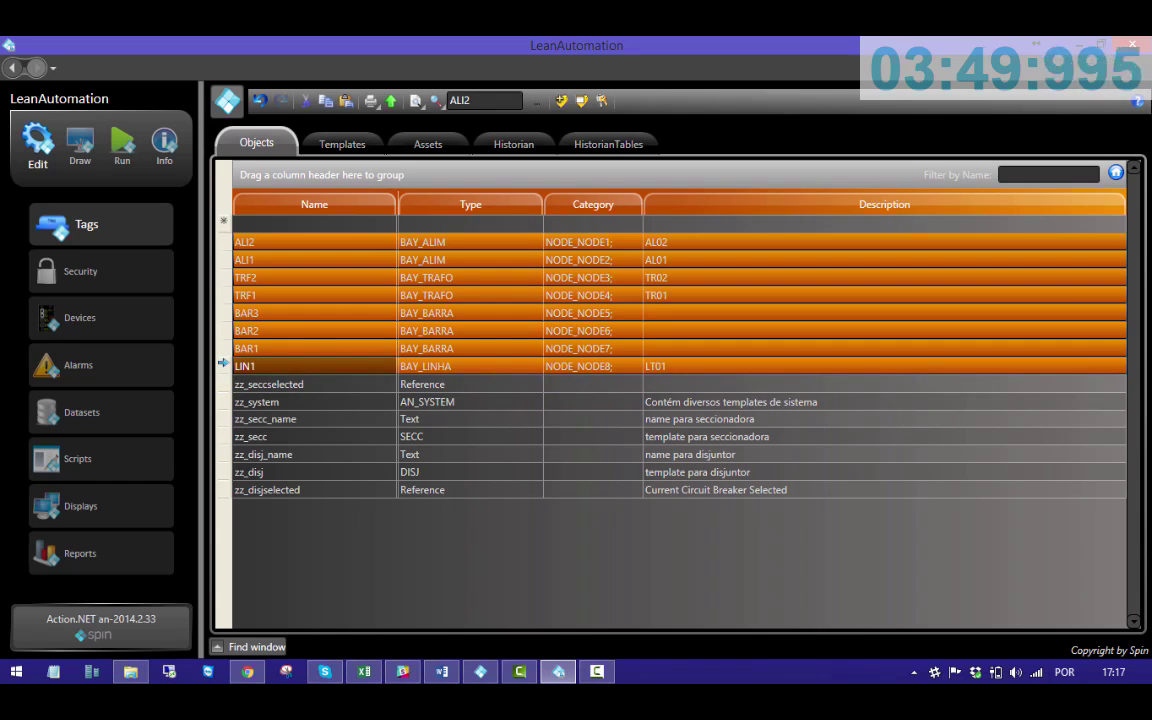
{"action": "left_click", "coordinate": [80, 145]}
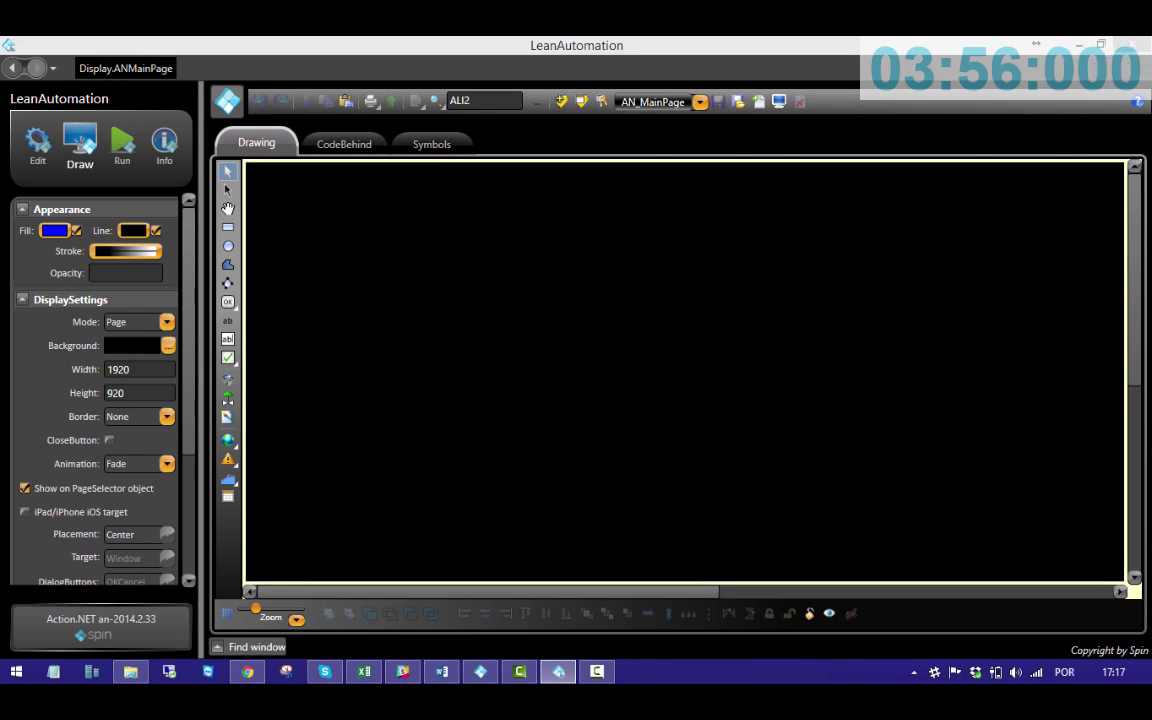
{"action": "right_click", "coordinate": [347, 290]}
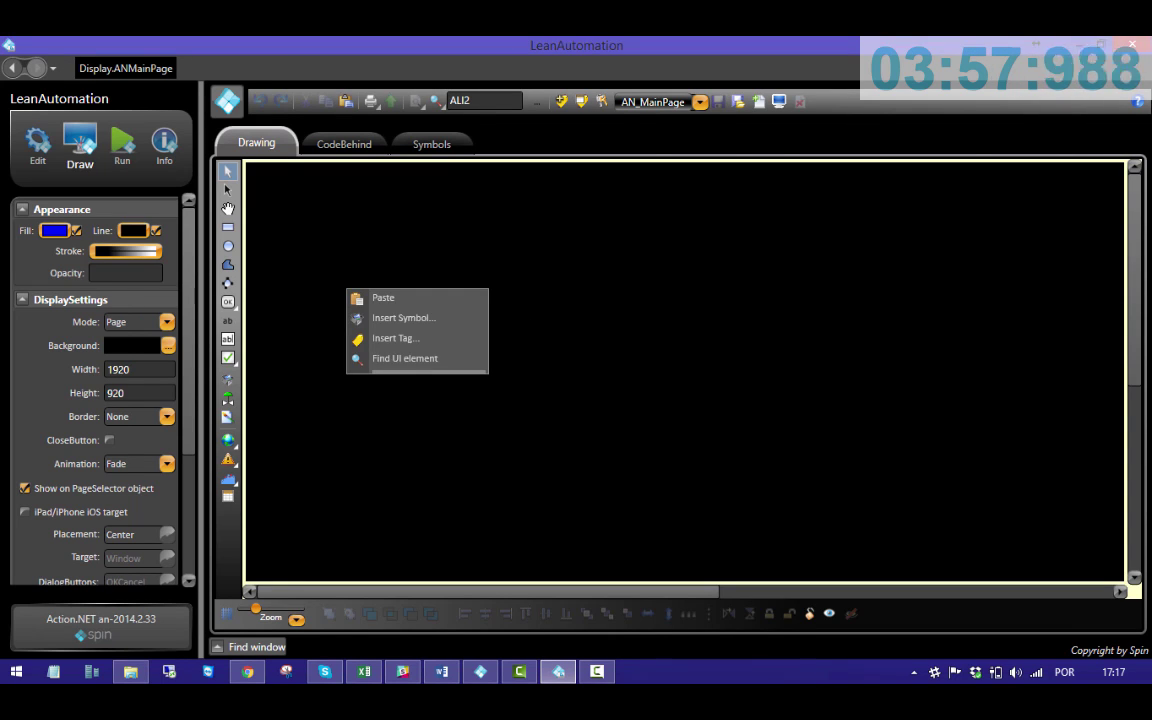
{"action": "left_click", "coordinate": [381, 296]}
{"action": "right_click", "coordinate": [381, 296]}
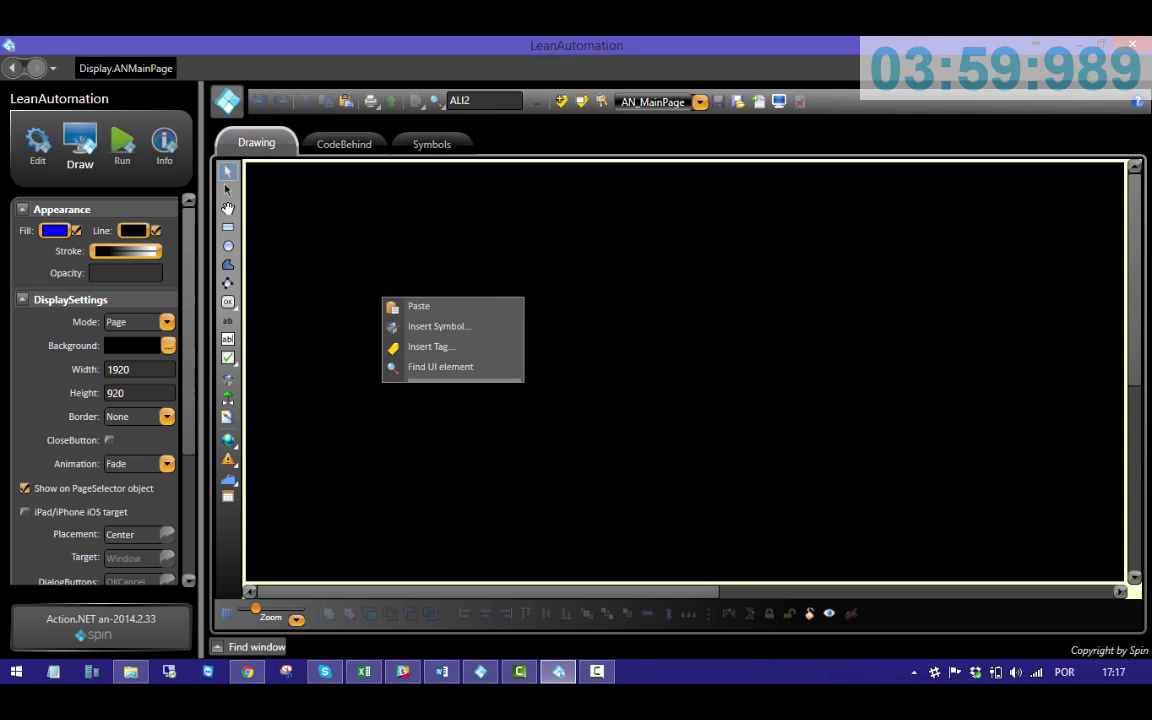
{"action": "left_click", "coordinate": [395, 305]}
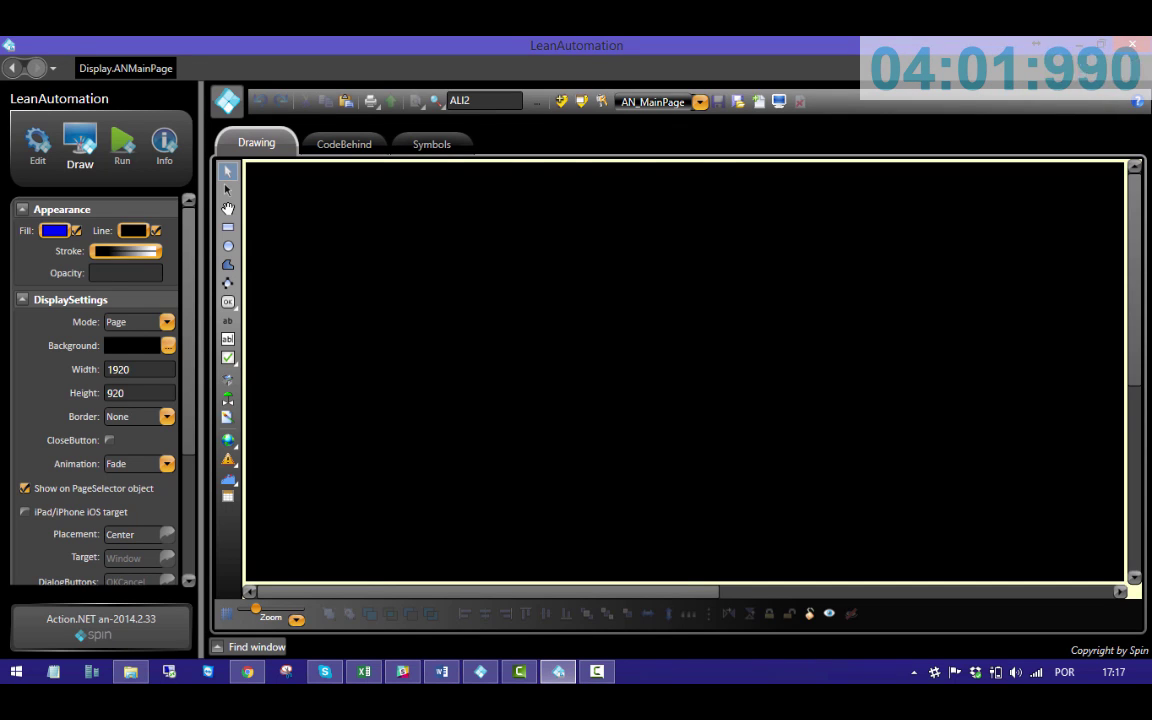
- Place the line bay symbol near the upper middle of the drawing and lay one busbar across its lower end
{"action": "left_click", "coordinate": [296, 620]}
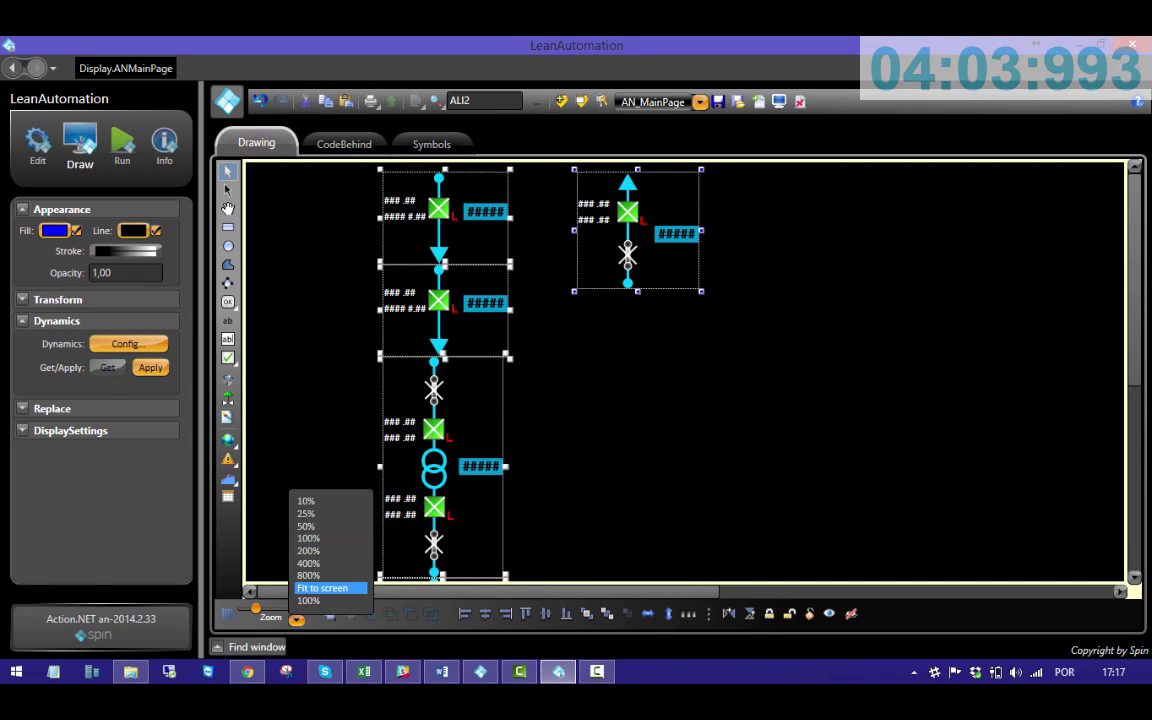
{"action": "left_click", "coordinate": [327, 588]}
{"action": "key", "text": "Escape"}
{"action": "left_click_drag", "start_coordinate": [455, 195], "coordinate": [586, 213]}
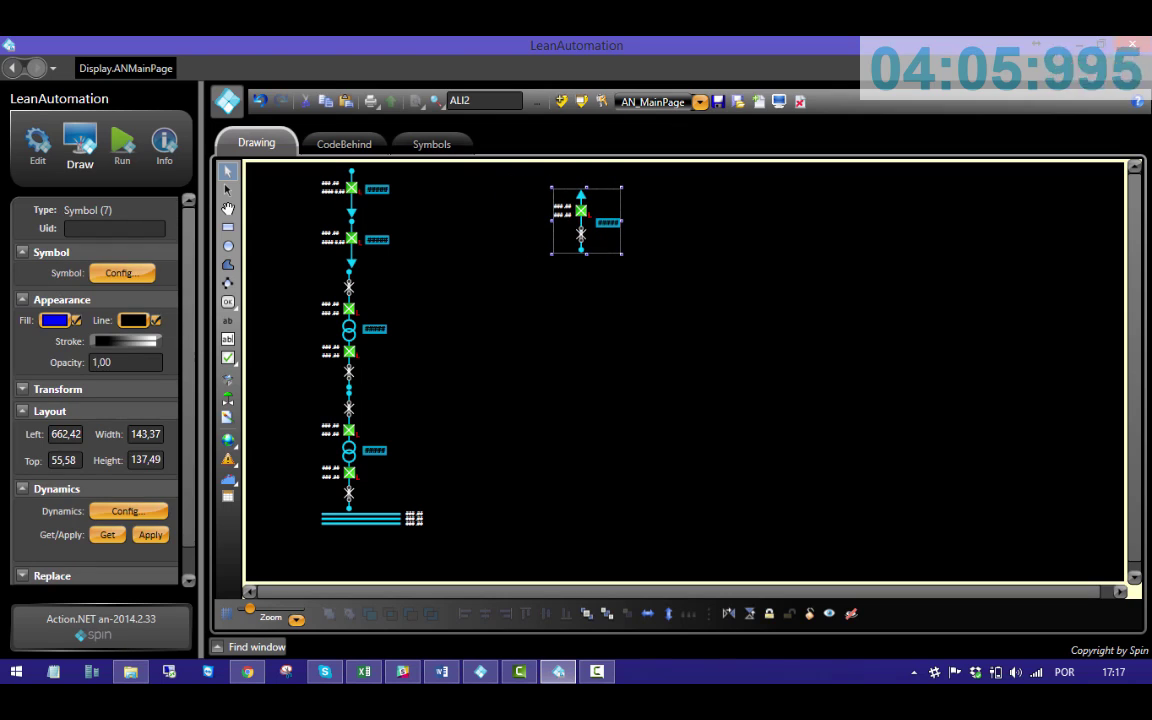
{"action": "key", "text": "Escape"}
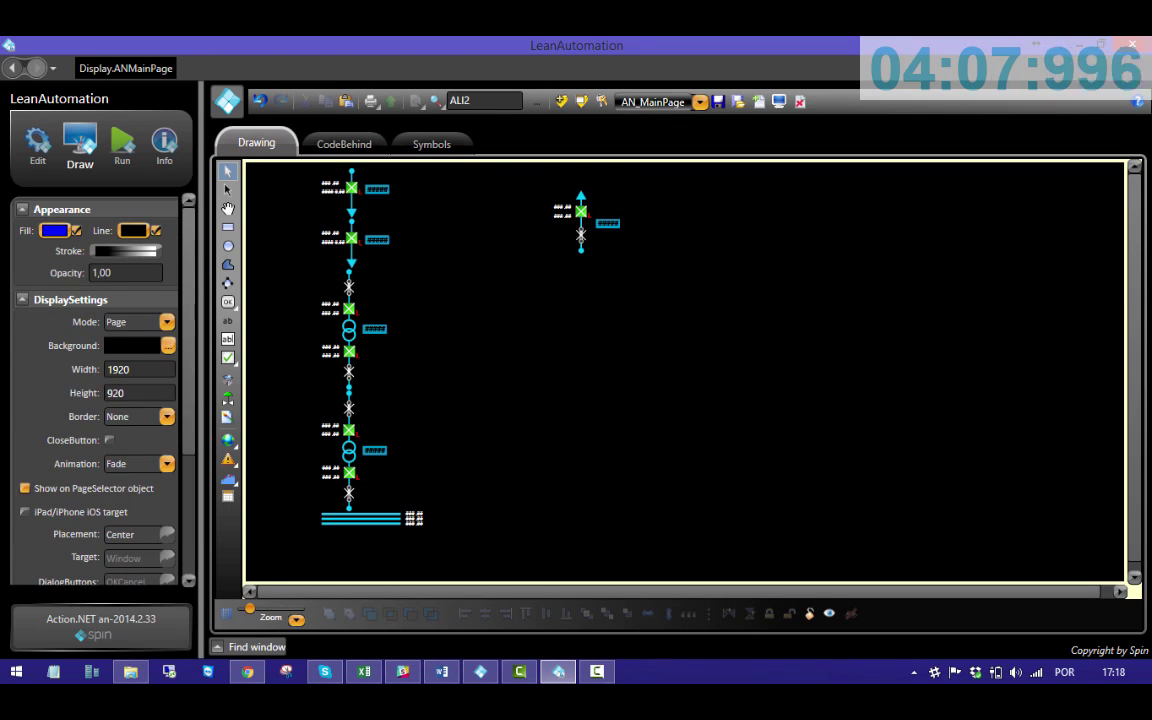
{"action": "left_click_drag", "start_coordinate": [369, 514], "coordinate": [581, 249]}
{"action": "key", "text": "Escape"}
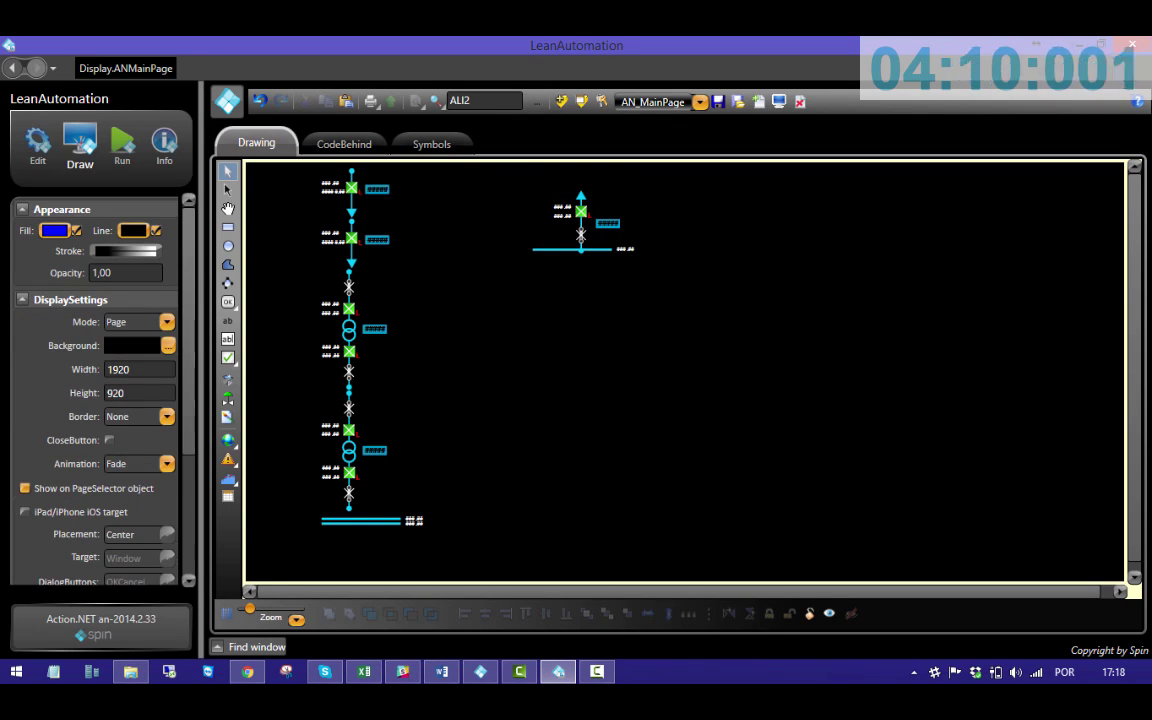
- Hang the two transformer bay symbols from the right and left ends of the upper busbar
{"action": "left_click_drag", "start_coordinate": [349, 450], "coordinate": [610, 307]}
{"action": "left_click_drag", "start_coordinate": [349, 320], "coordinate": [535, 298]}
{"action": "key", "text": "Escape"}
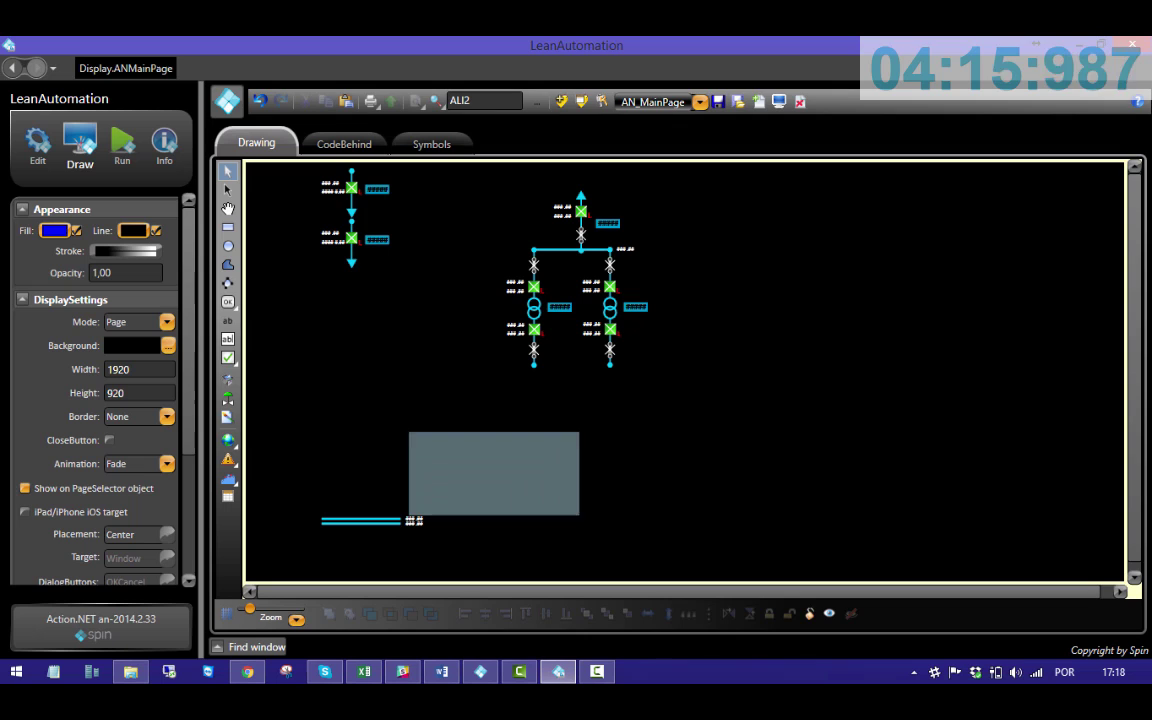
- Connect the two remaining busbars to the transformers' lower ends, one extending right and the other extending left
{"action": "left_click_drag", "start_coordinate": [360, 521], "coordinate": [646, 364]}
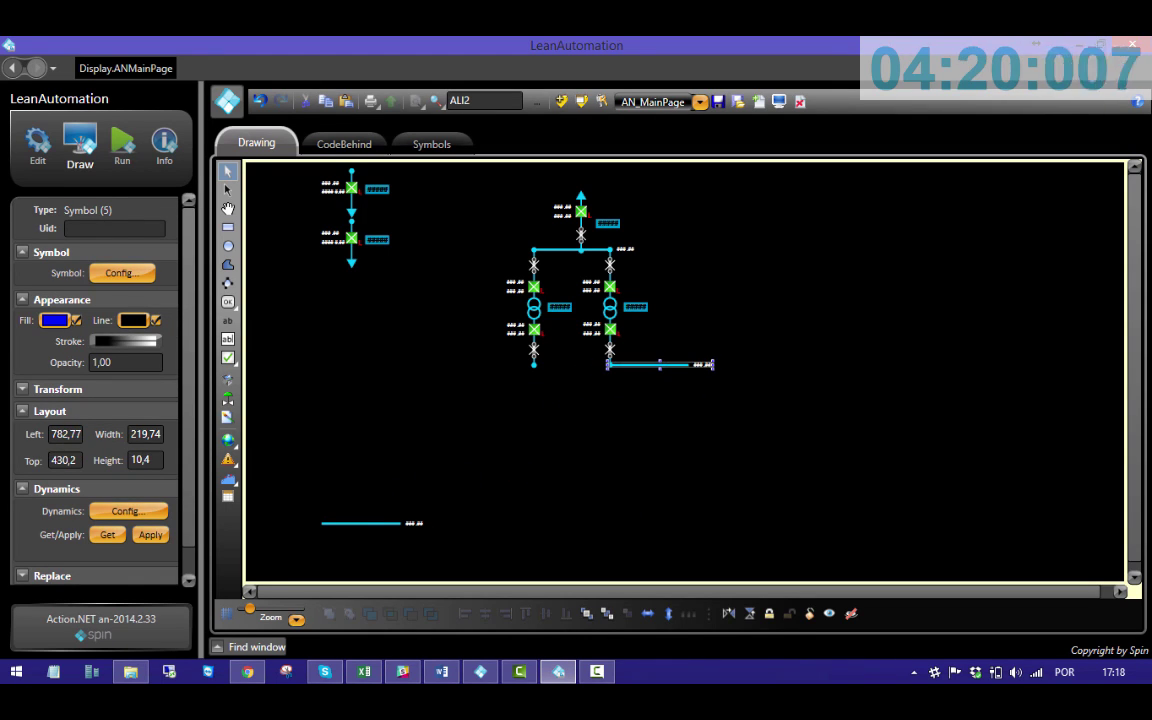
{"action": "left_click_drag", "start_coordinate": [360, 522], "coordinate": [490, 364]}
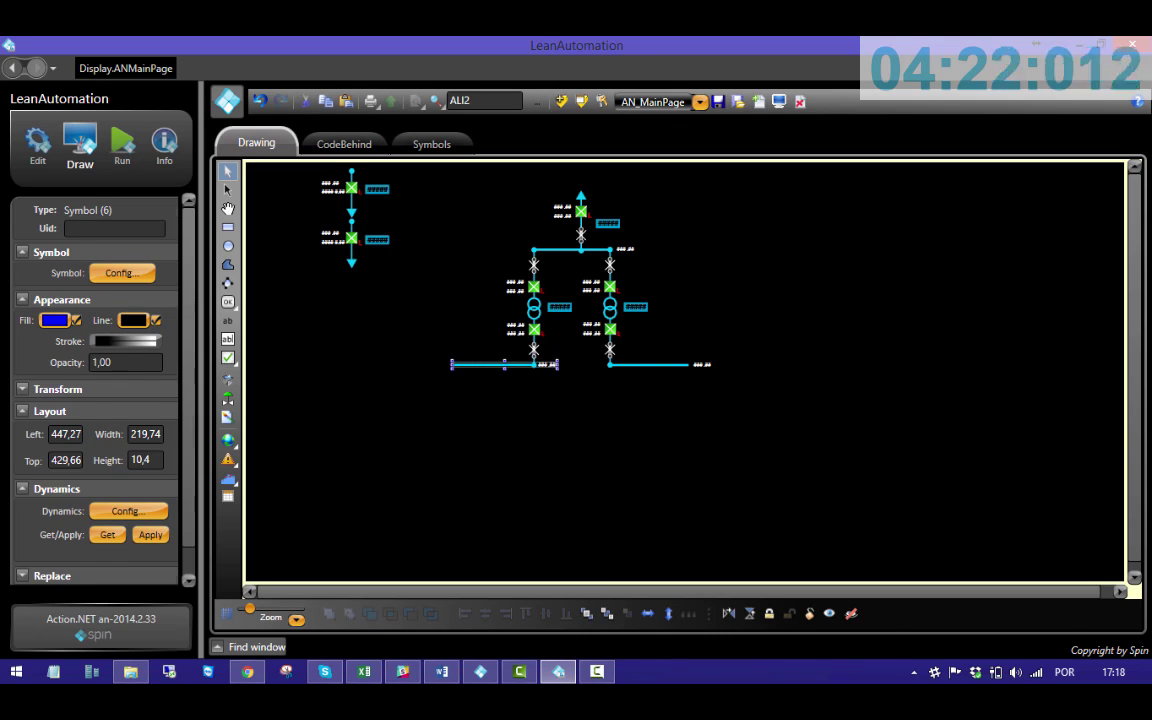
{"action": "key", "text": "Escape"}
- Attach one feeder bay symbol beneath each of the two lower busbars
{"action": "left_click_drag", "start_coordinate": [351, 240], "coordinate": [490, 381]}
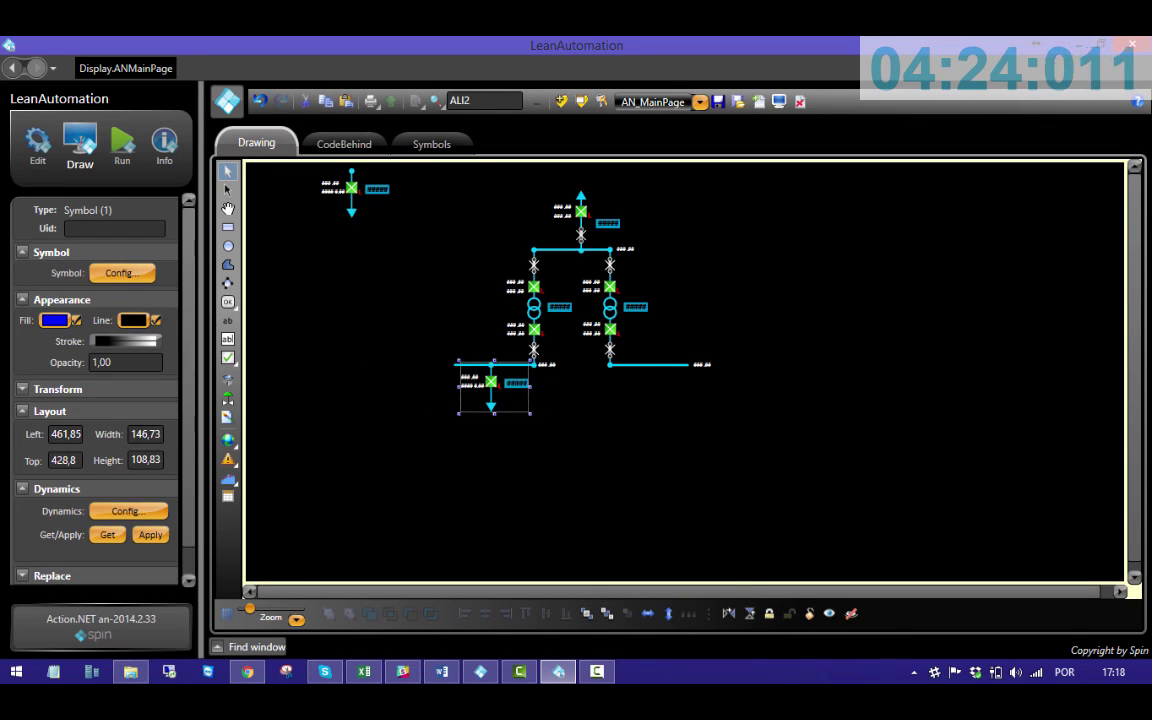
{"action": "left_click_drag", "start_coordinate": [352, 188], "coordinate": [653, 382]}
{"action": "key", "text": "Escape"}
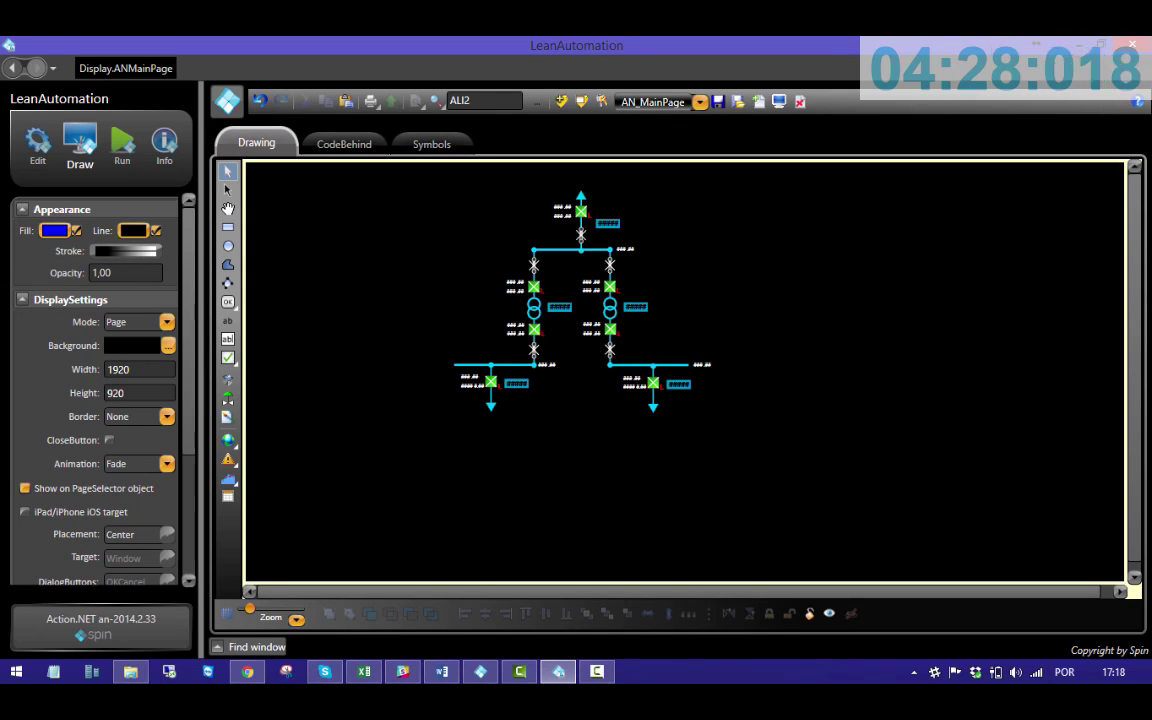
- Shift the line bay symbol slightly left along the upper busbar and set its TensãoBase to 230
{"action": "left_click_drag", "start_coordinate": [581, 212], "coordinate": [567, 209]}
{"action": "key", "text": "Escape"}
{"action": "double_click", "coordinate": [567, 209]}
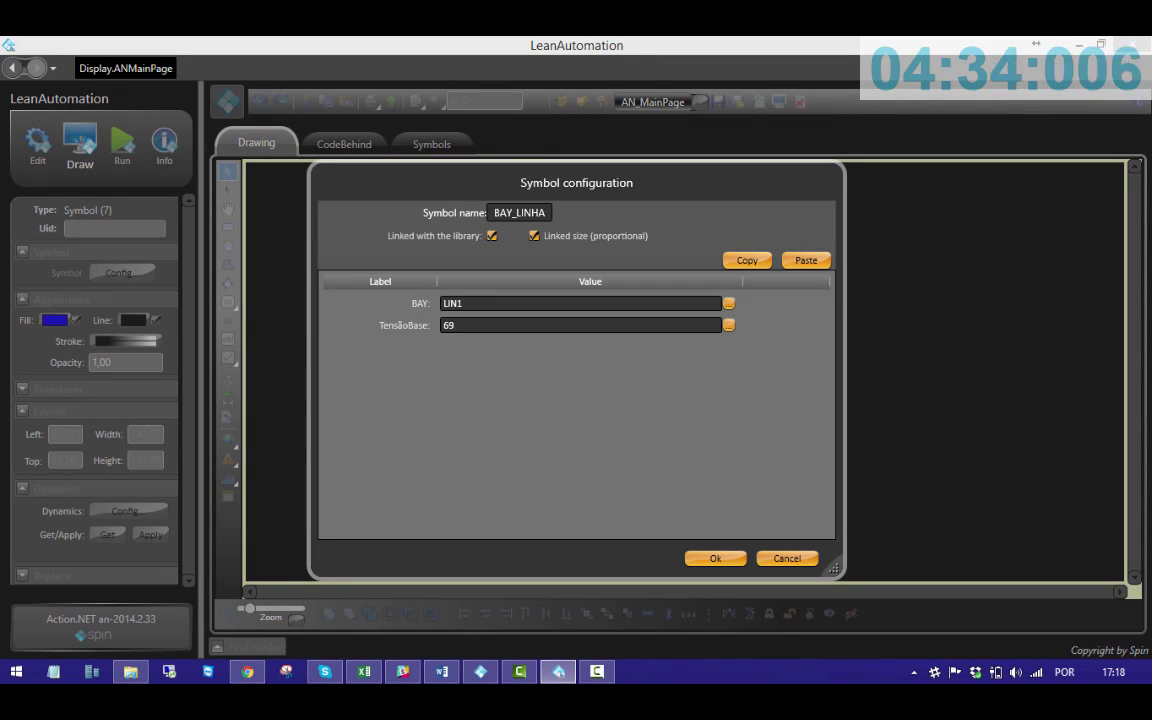
{"action": "left_click", "coordinate": [455, 325]}
{"action": "left_click_drag", "start_coordinate": [455, 325], "coordinate": [441, 308]}
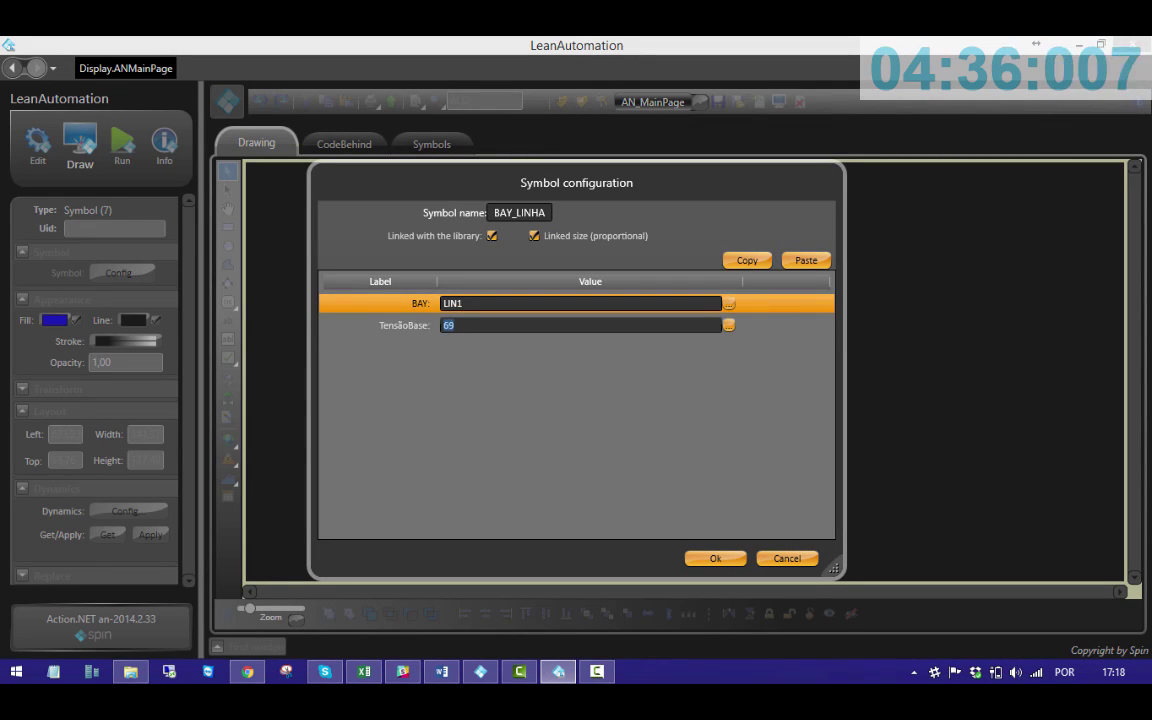
{"action": "key", "text": "Return"}
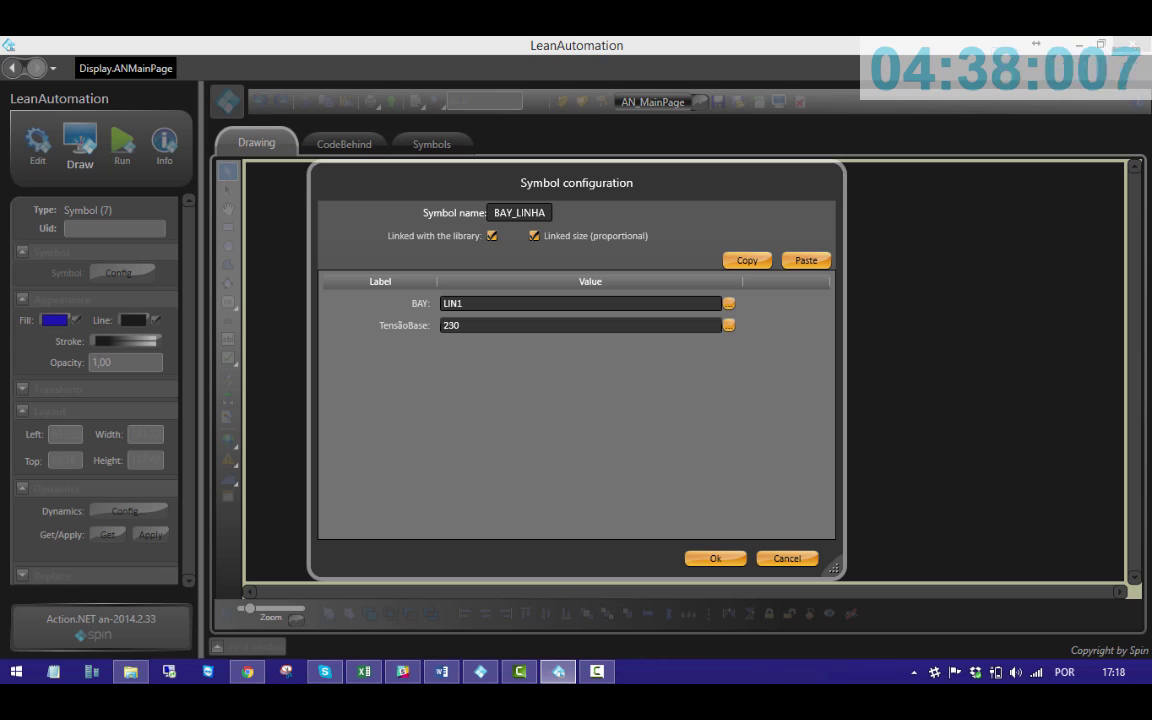
{"action": "key", "text": "Return"}
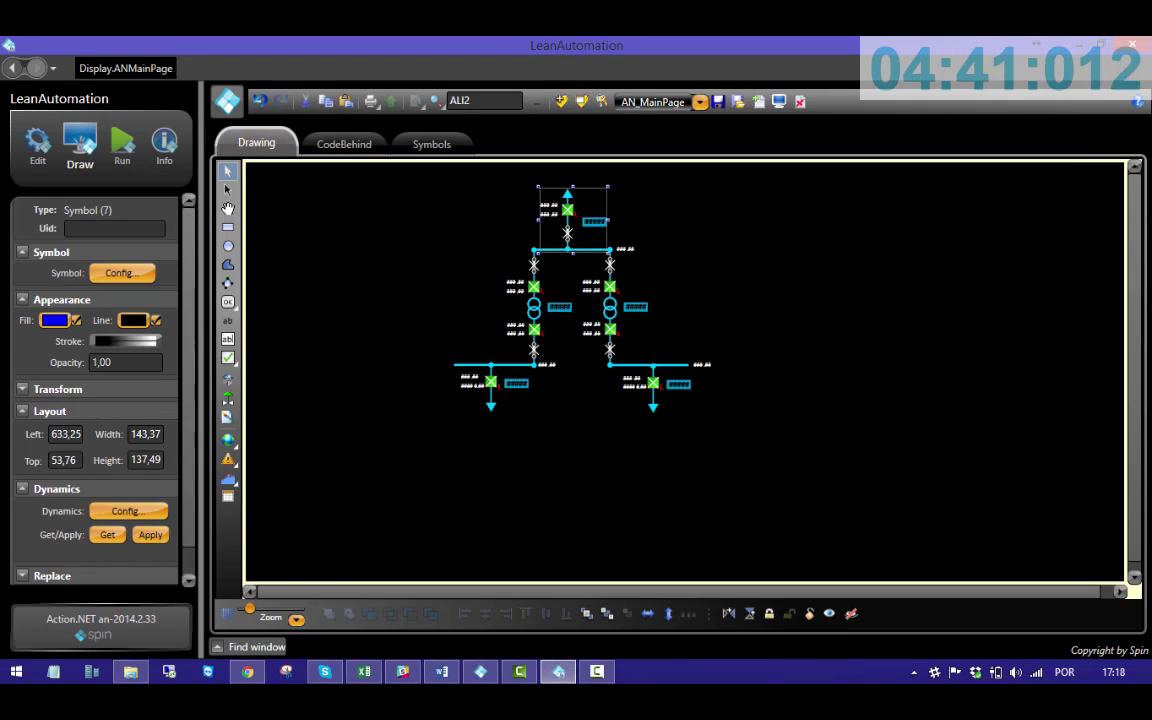
- Configure the upper busbar symbol with BAY BAR1 and TensãoBase 230
{"action": "double_click", "coordinate": [583, 249]}
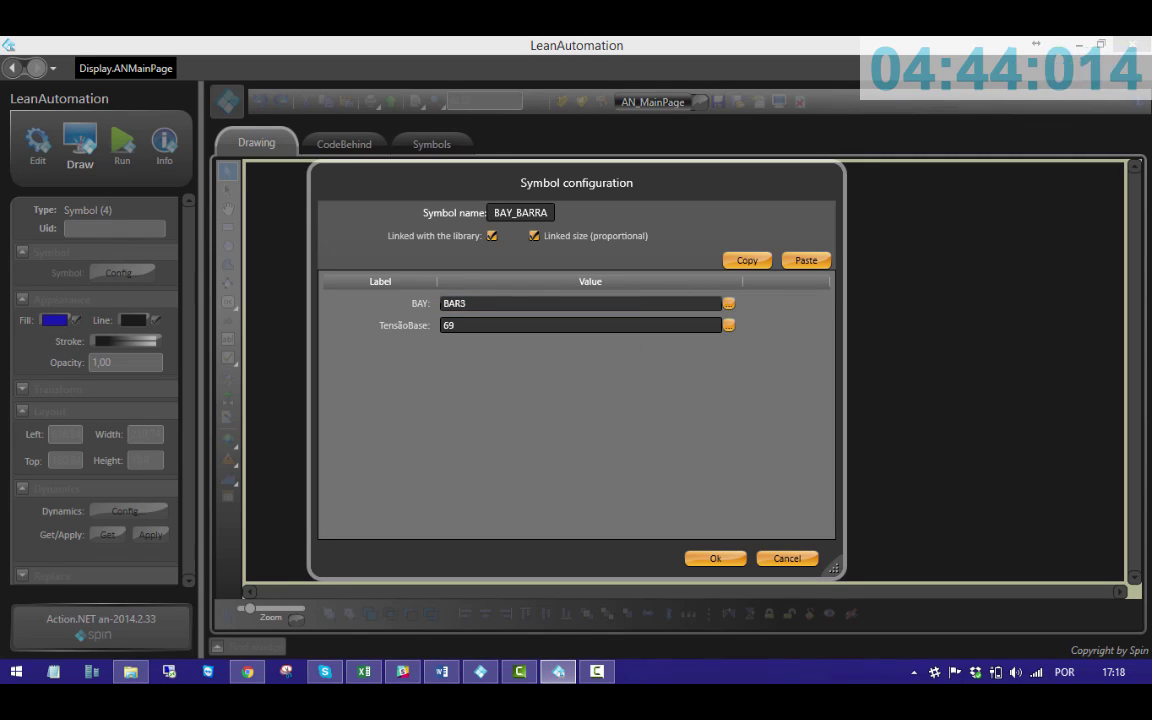
{"action": "key", "text": "BackSpace"}
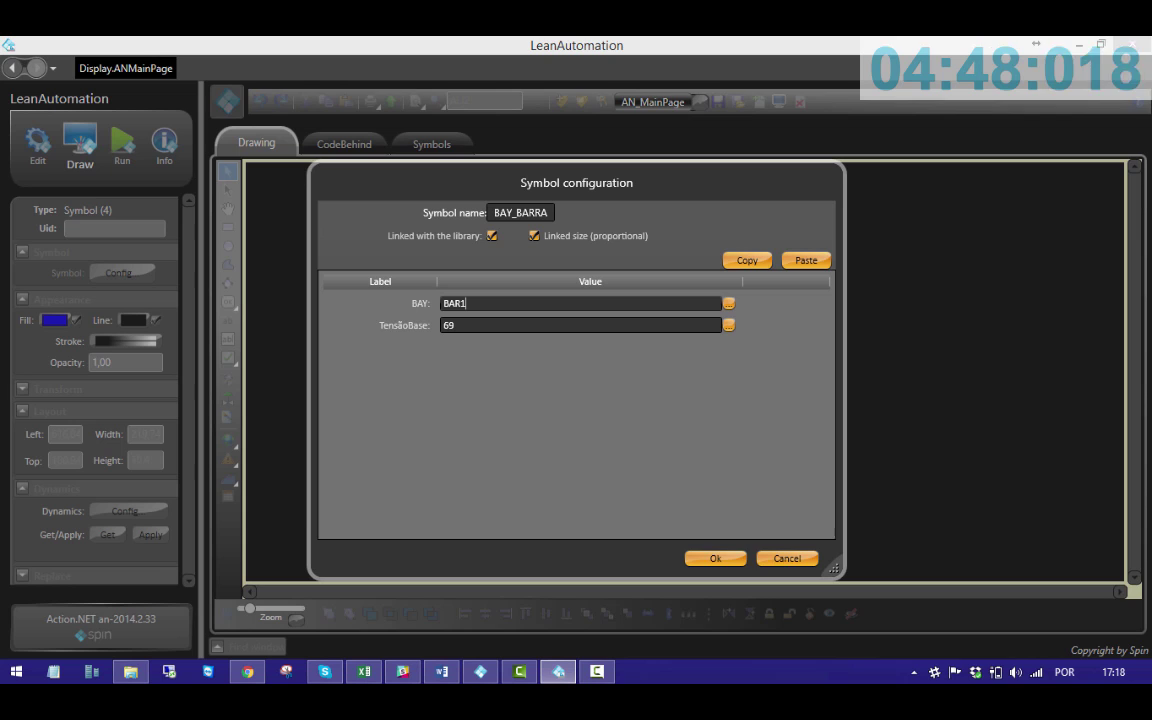
{"action": "key", "text": "Tab"}
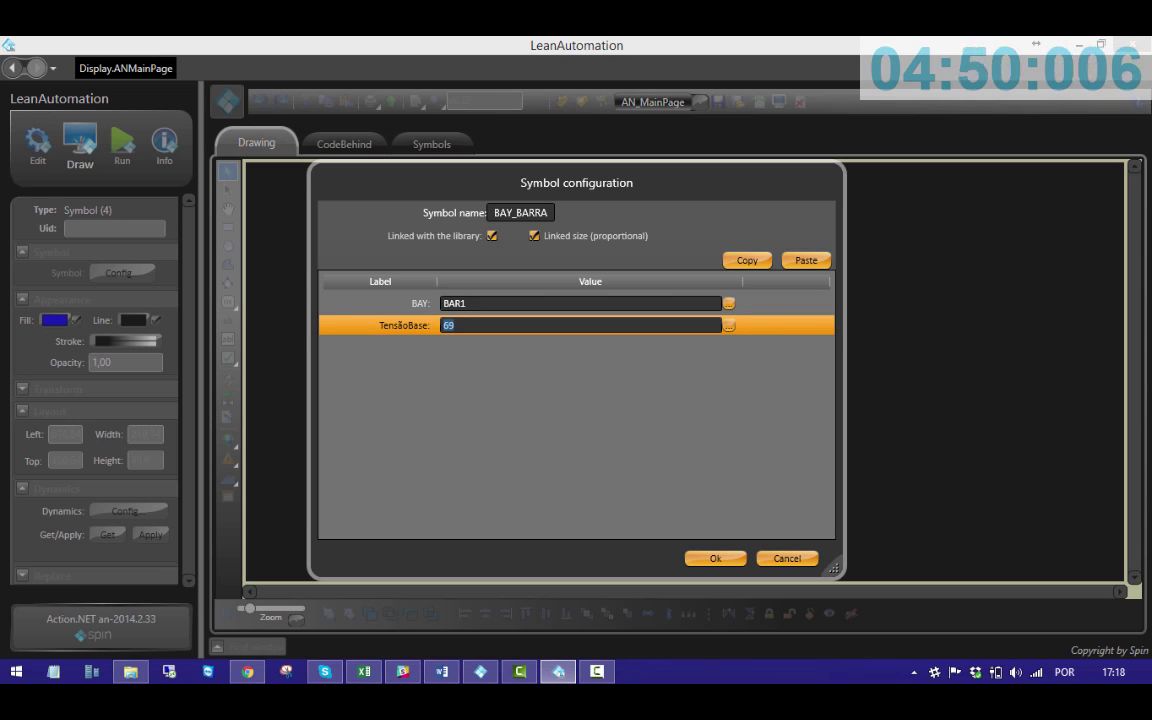
{"action": "type", "text": "230"}
{"action": "key", "text": "Return"}
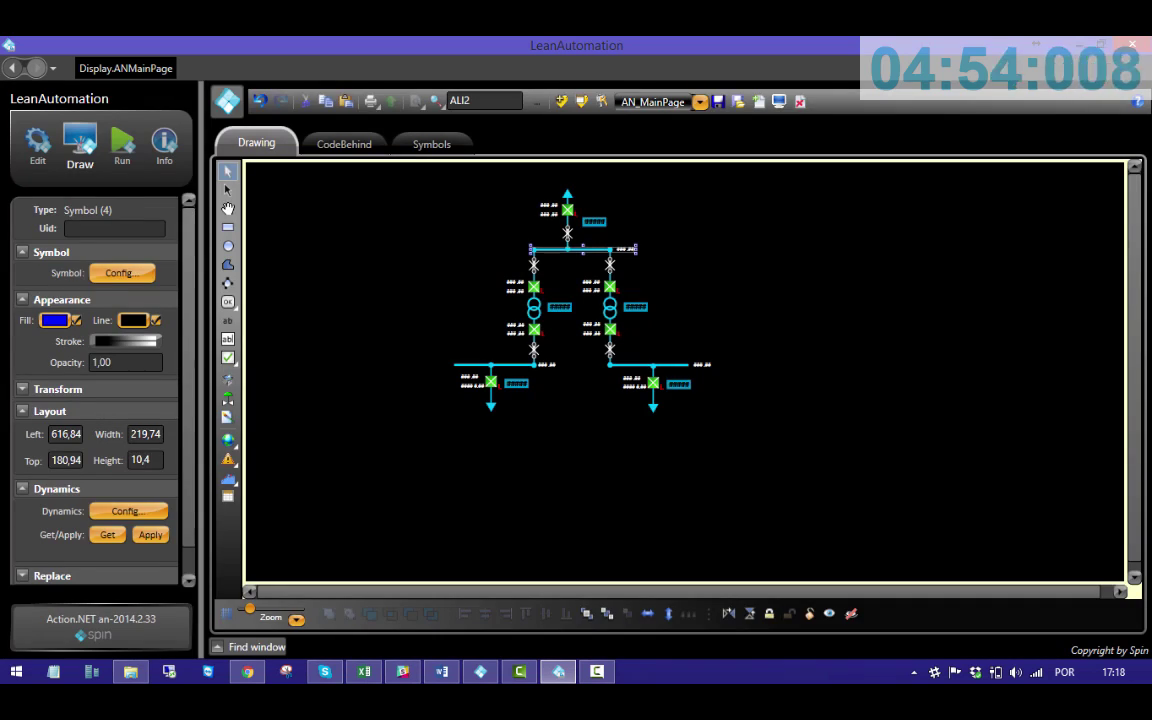
- Accept the left transformer's symbol configuration, and set the right transformer's BAY to TRF1 and TensãoBase_B to 69
{"action": "double_click", "coordinate": [534, 307]}
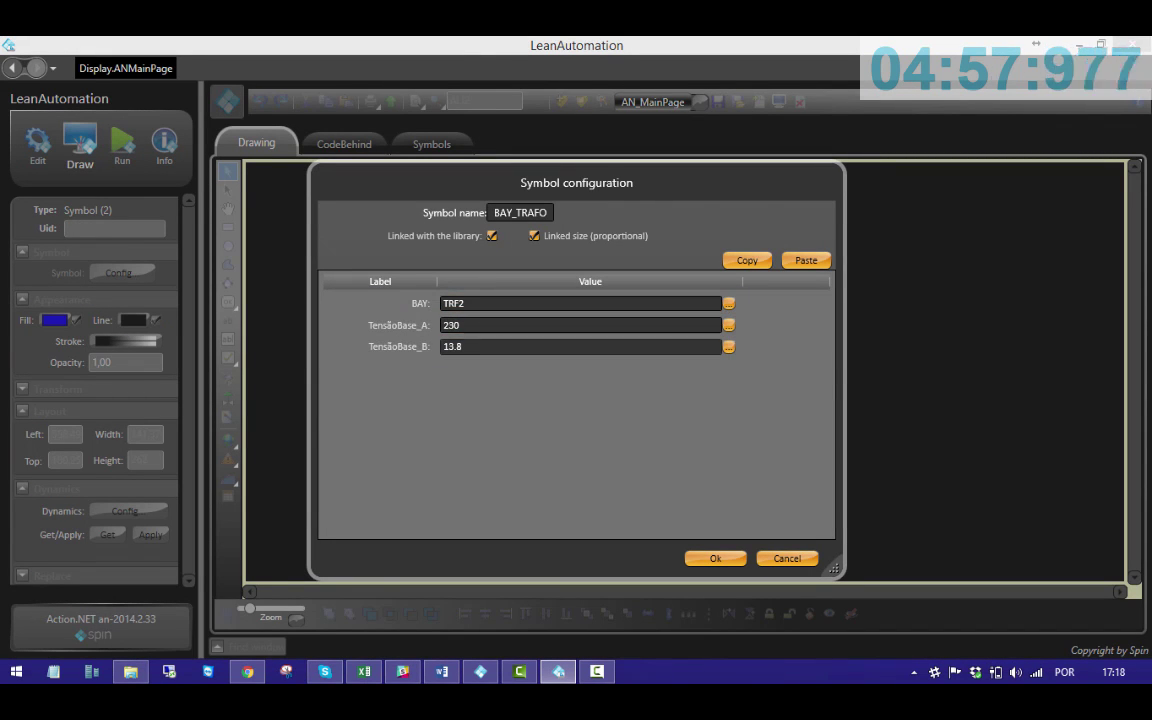
{"action": "left_click", "coordinate": [715, 558]}
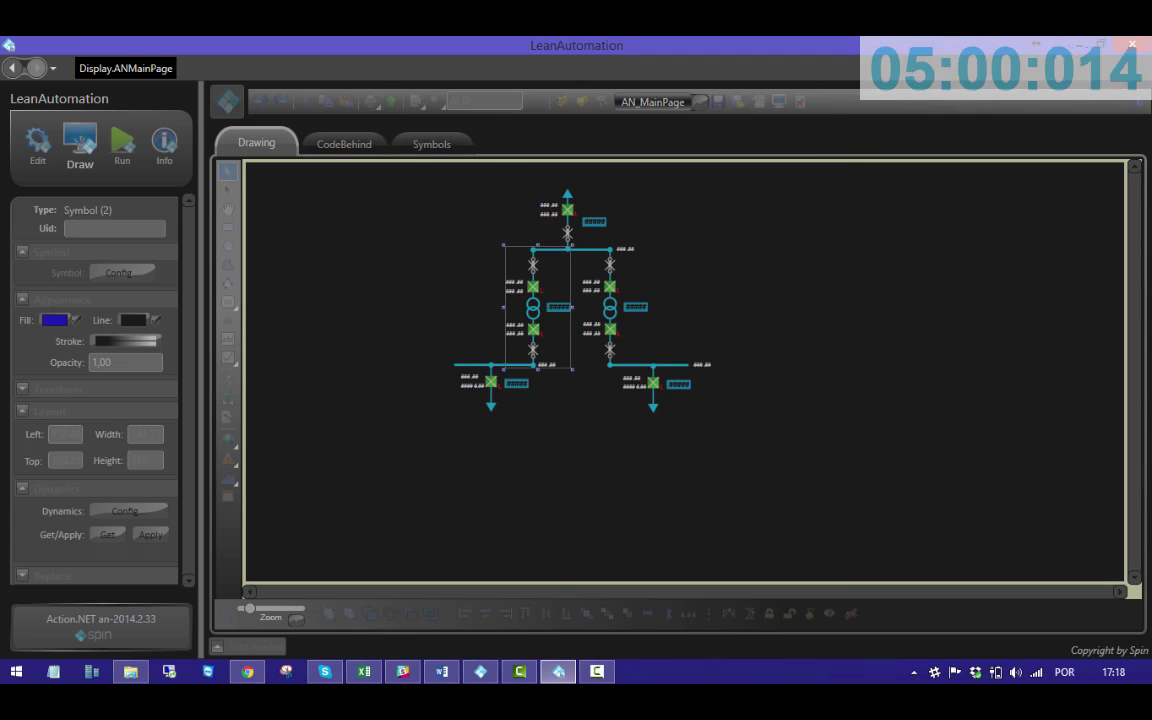
{"action": "double_click", "coordinate": [609, 307]}
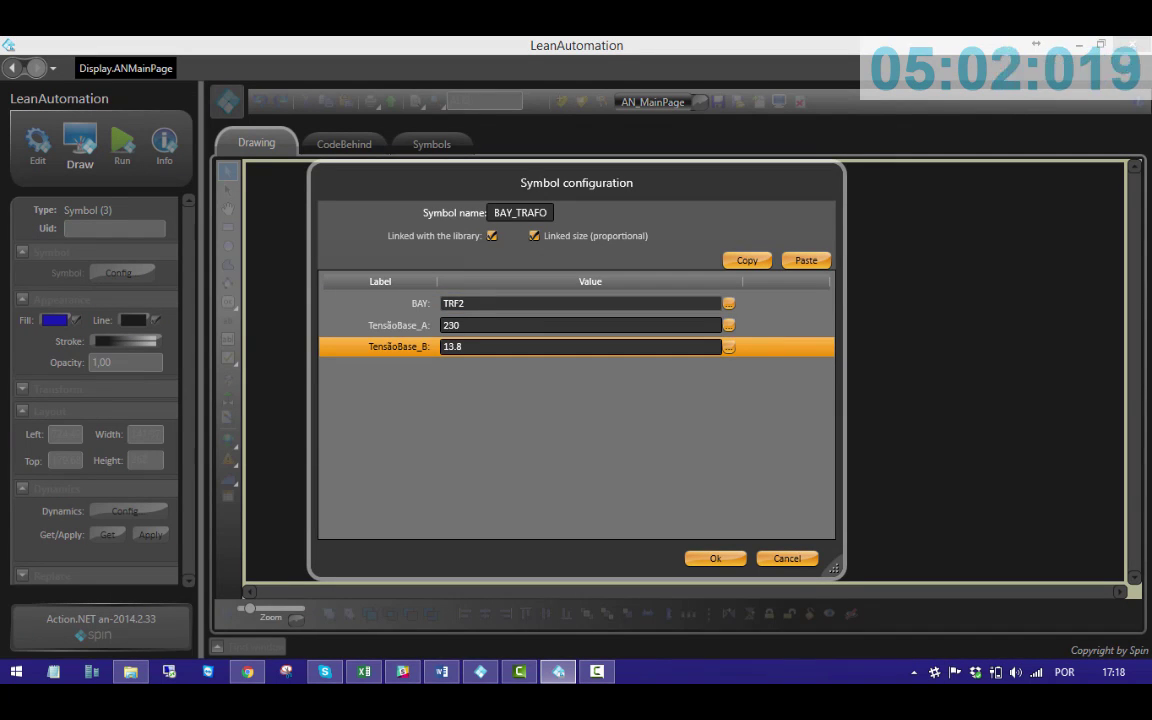
{"action": "left_click", "coordinate": [466, 303]}
{"action": "key", "text": "BackSpace"}
{"action": "type", "text": "1"}
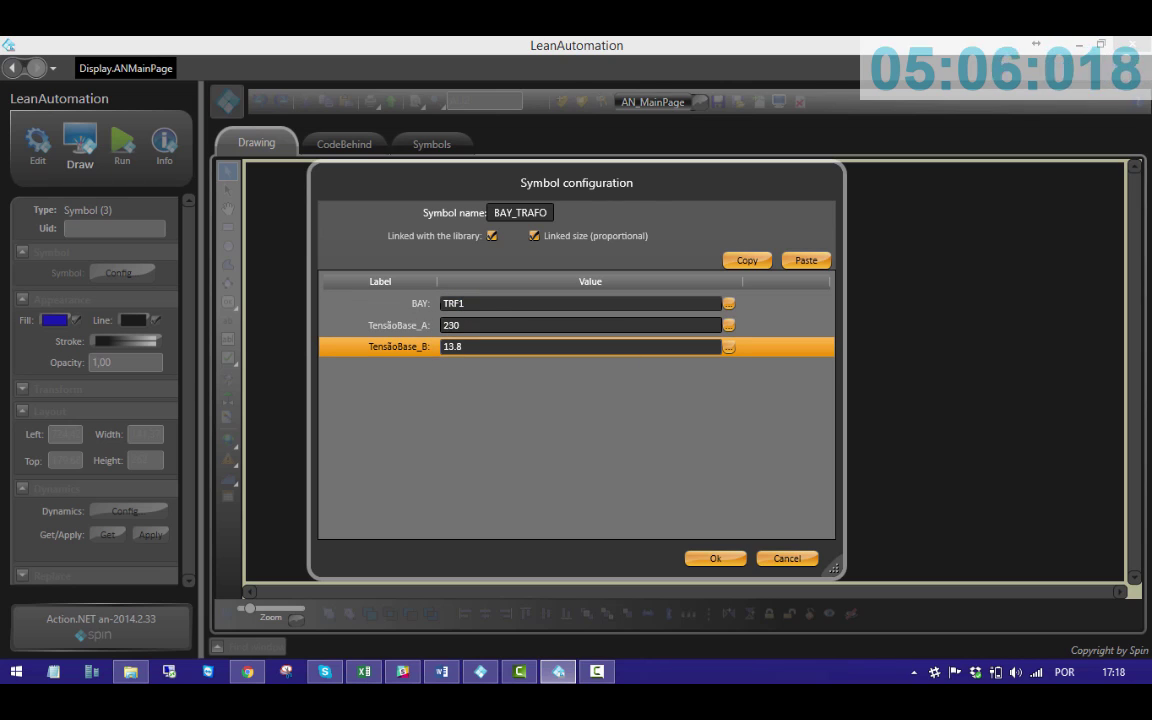
{"action": "double_click", "coordinate": [452, 346]}
{"action": "type", "text": "69"}
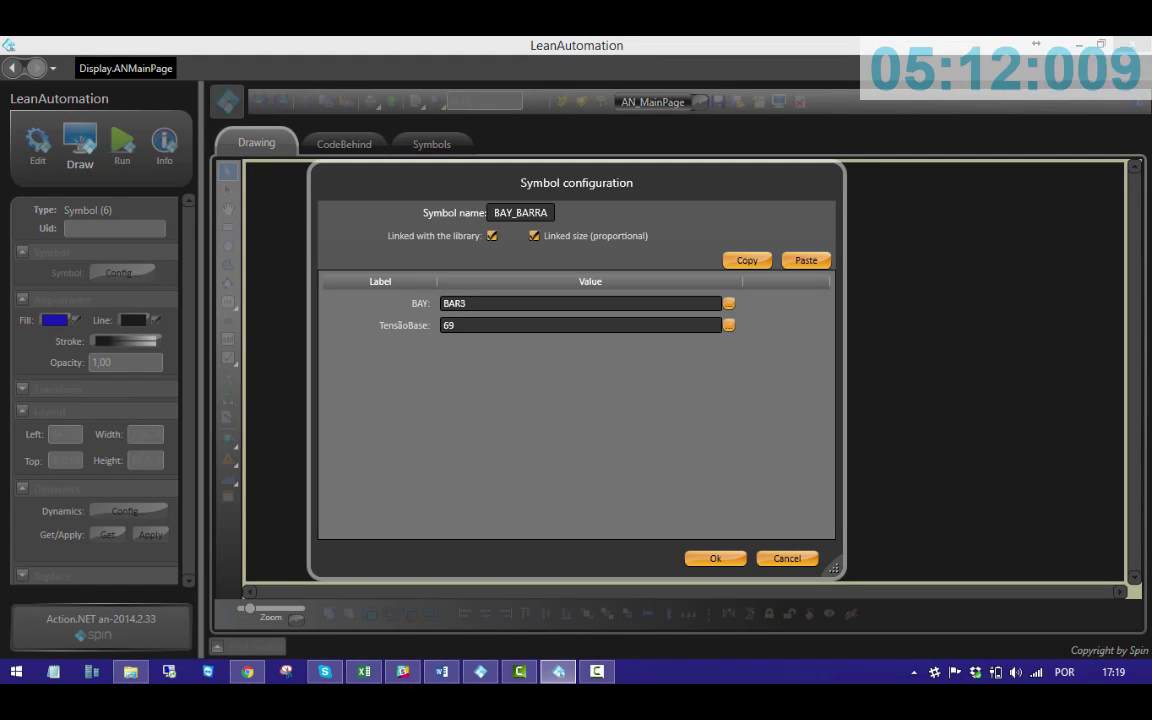
- Set the lower left busbar symbol's BAY to BAR2 and its TensãoBase to 13
{"action": "left_click_drag", "start_coordinate": [466, 303], "coordinate": [459, 303]}
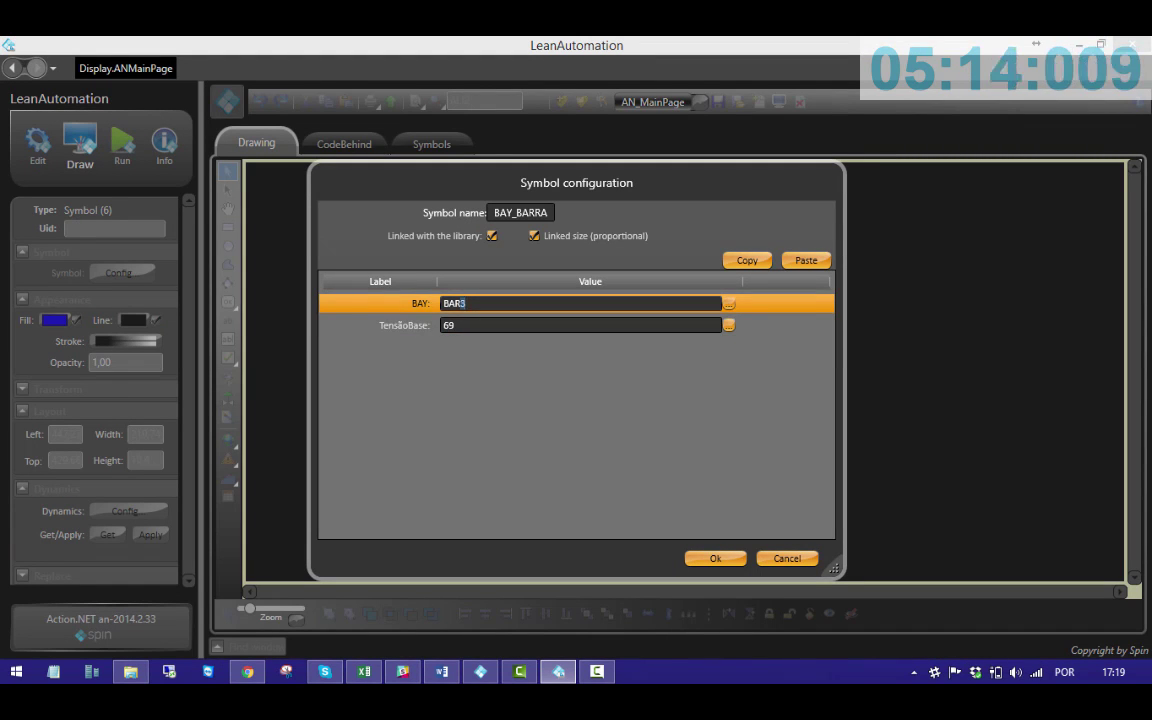
{"action": "type", "text": "2"}
{"action": "key", "text": "Tab"}
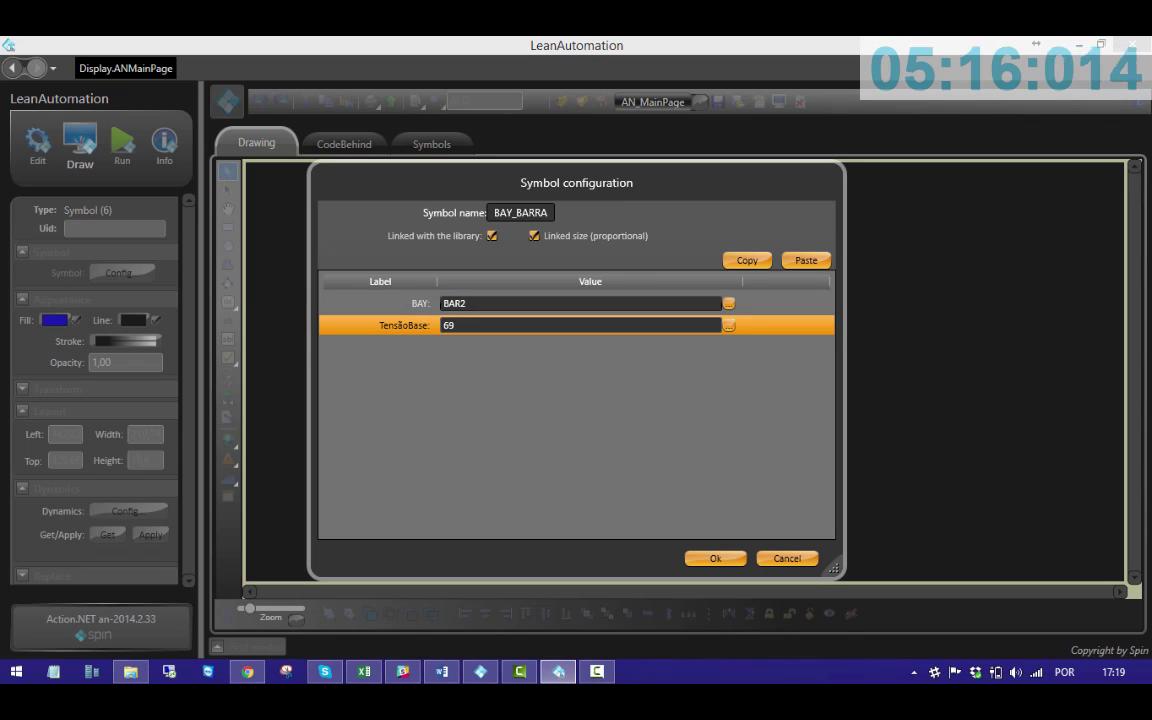
{"action": "type", "text": "13"}
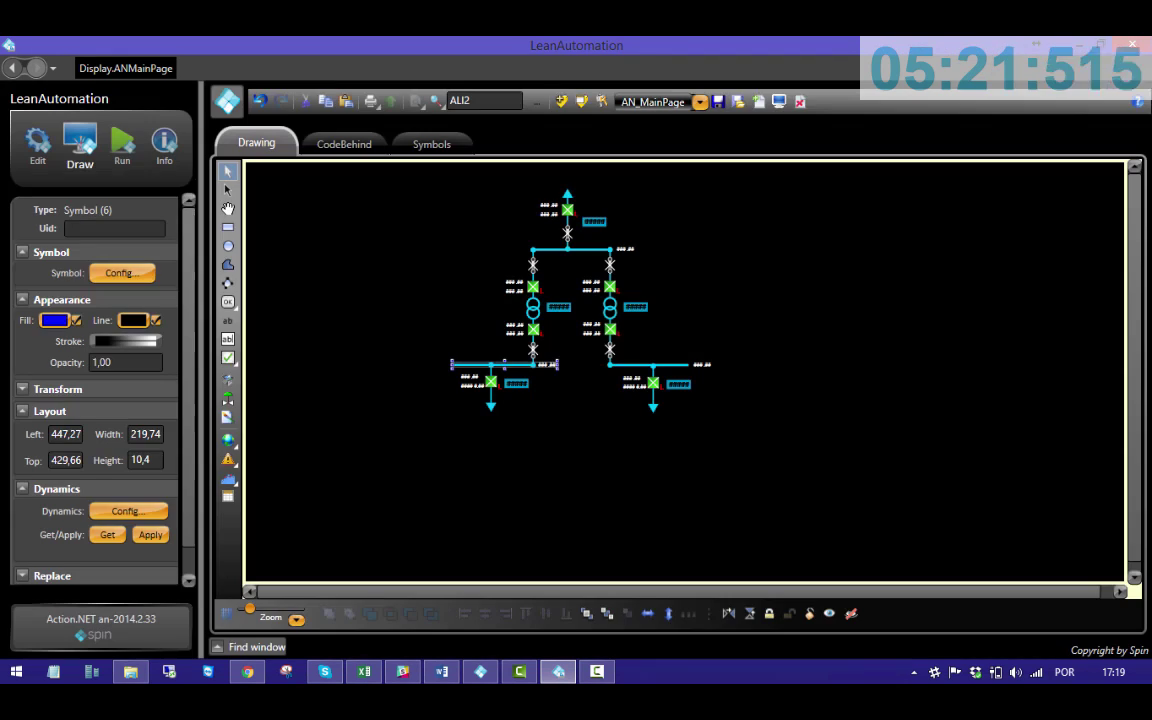
- Configure the lower right busbar symbol with BAY BAR3 and TensãoBase 69, and accept the left feeder symbol's configuration
{"action": "double_click", "coordinate": [668, 365]}
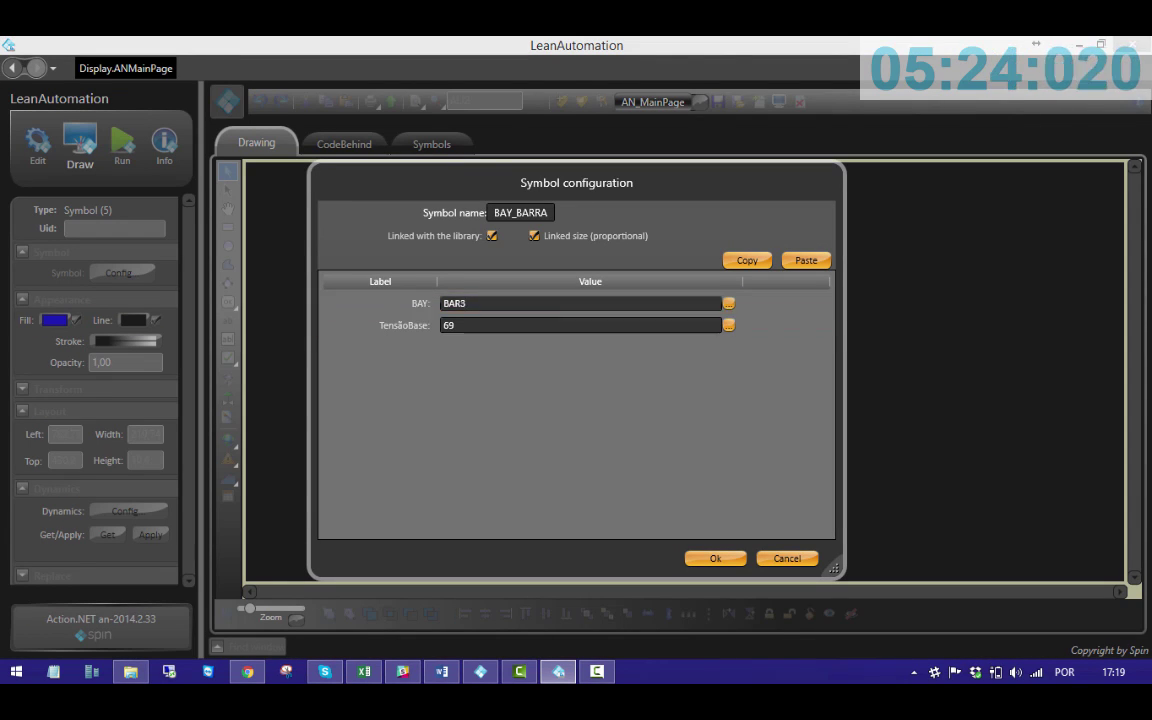
{"action": "left_click", "coordinate": [466, 303]}
{"action": "key", "text": "Return"}
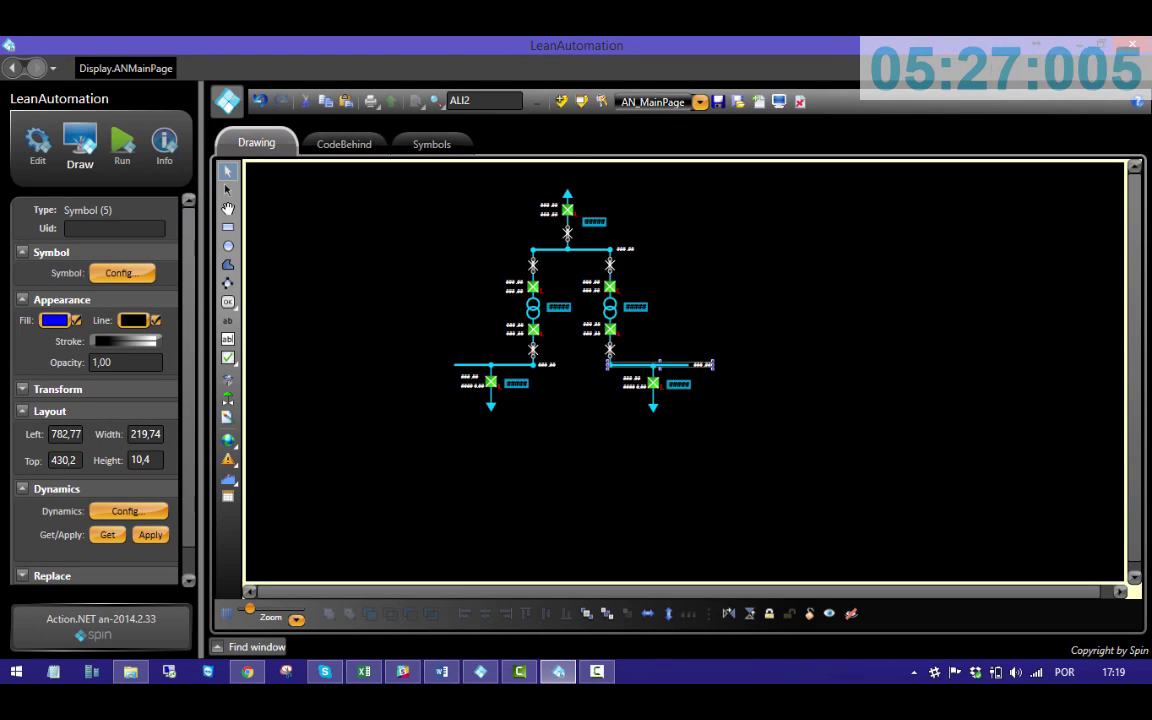
{"action": "double_click", "coordinate": [491, 382]}
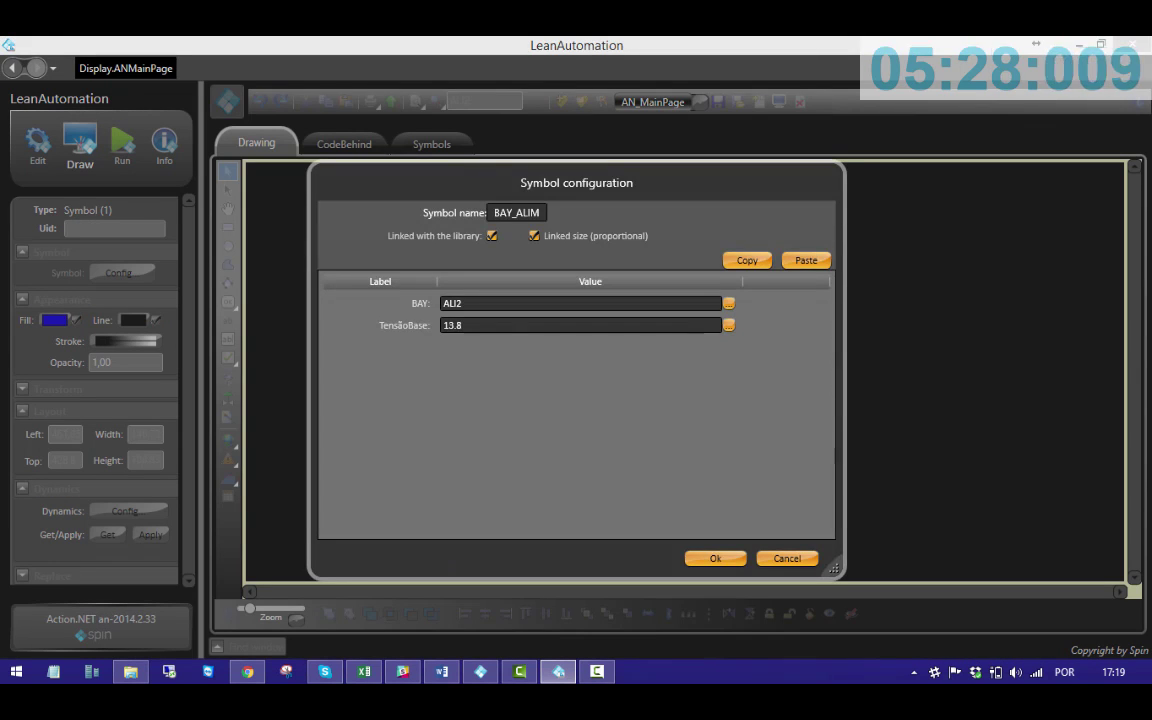
{"action": "left_click", "coordinate": [466, 303]}
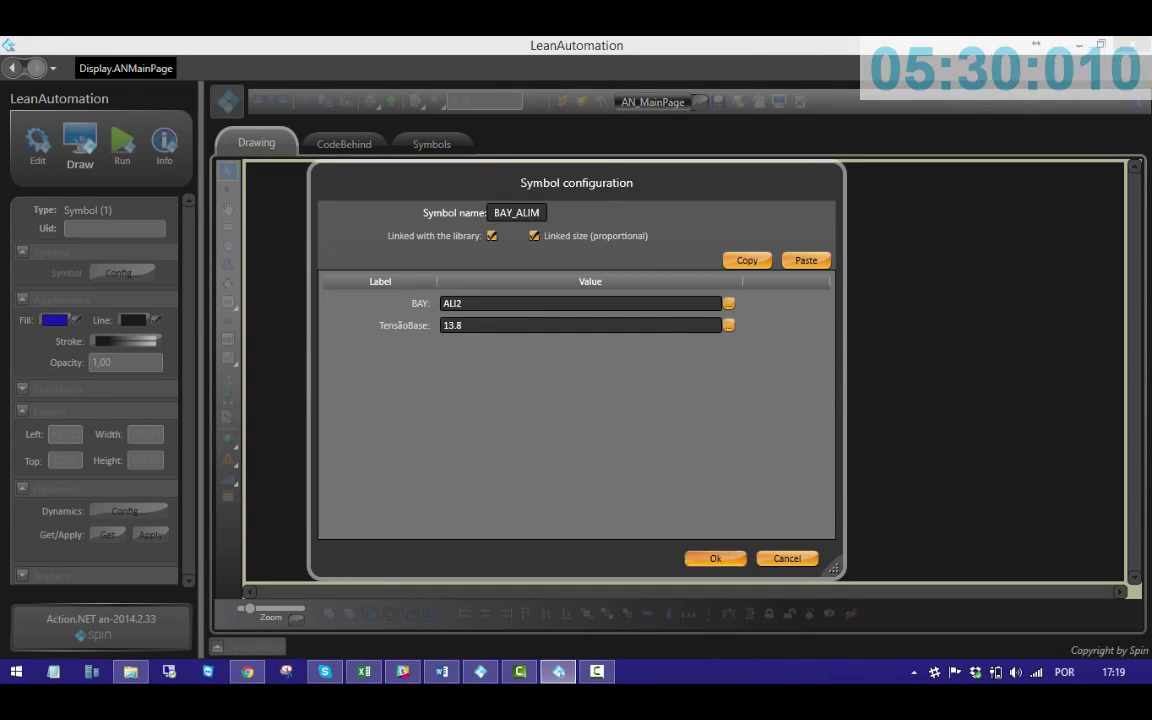
{"action": "key", "text": "Return"}
- Set the lower right feeder symbol's BAY to ALI1 and its TensãoBase to 69, leaving nothing selected
{"action": "double_click", "coordinate": [491, 382]}
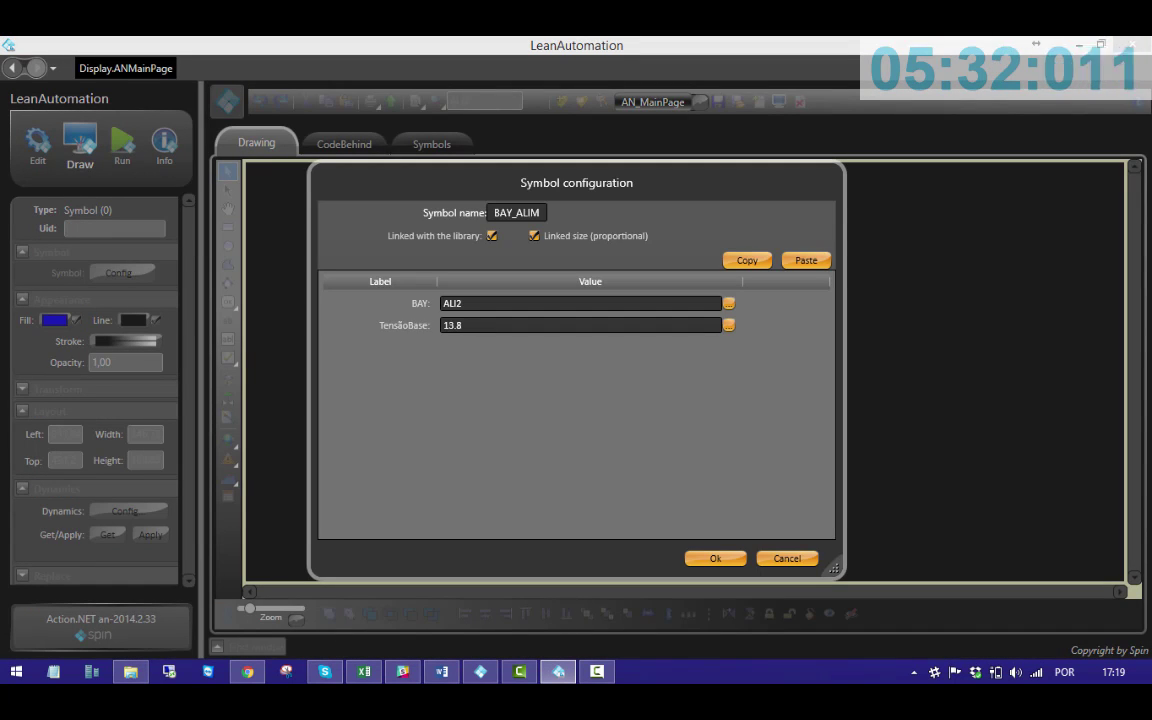
{"action": "left_click", "coordinate": [530, 303]}
{"action": "left_click_drag", "start_coordinate": [466, 303], "coordinate": [455, 304]}
{"action": "type", "text": "1"}
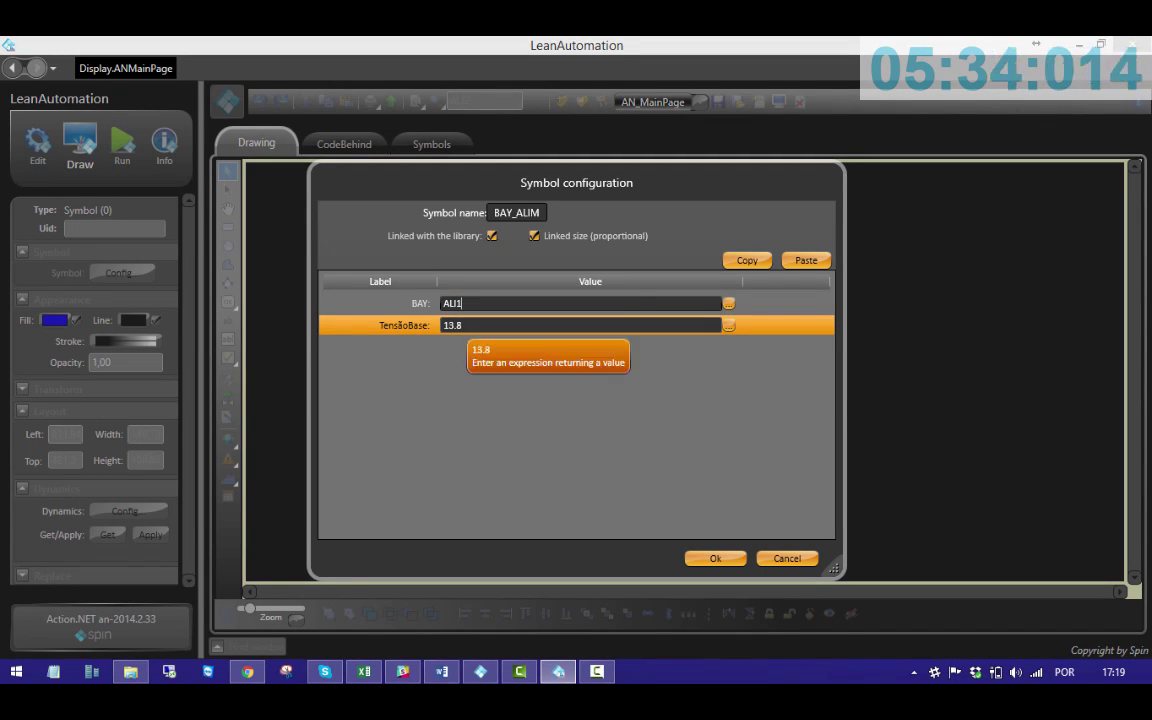
{"action": "type", "text": "69"}
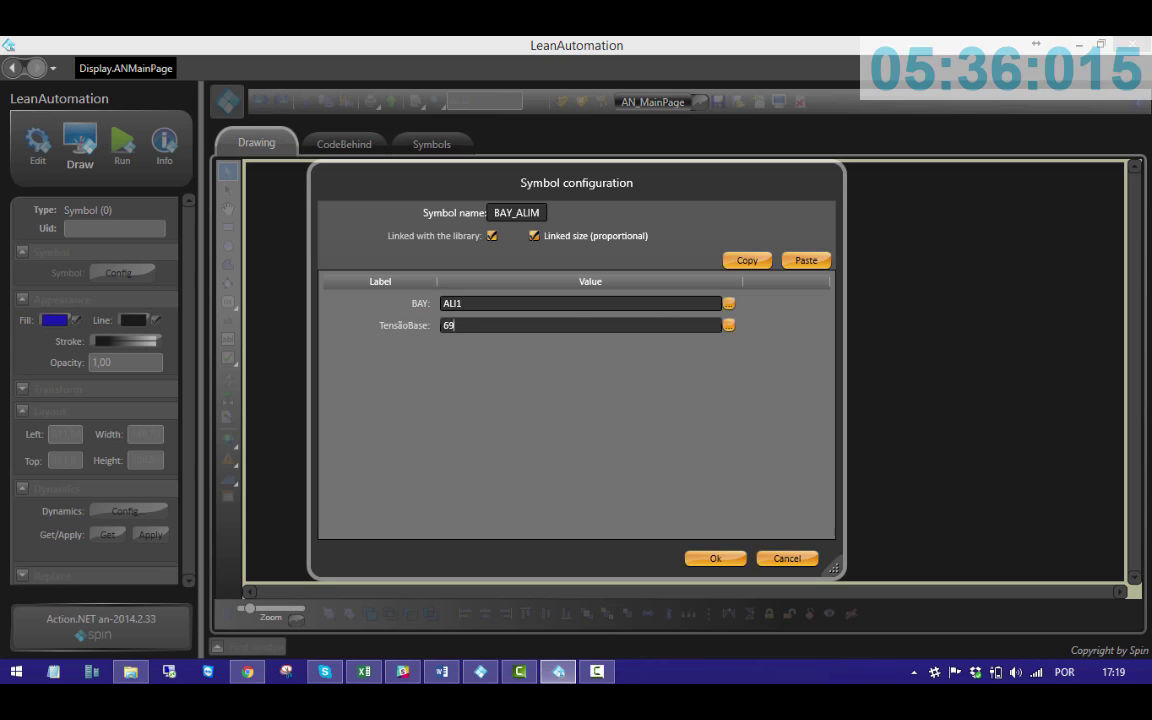
{"action": "key", "text": "Return"}
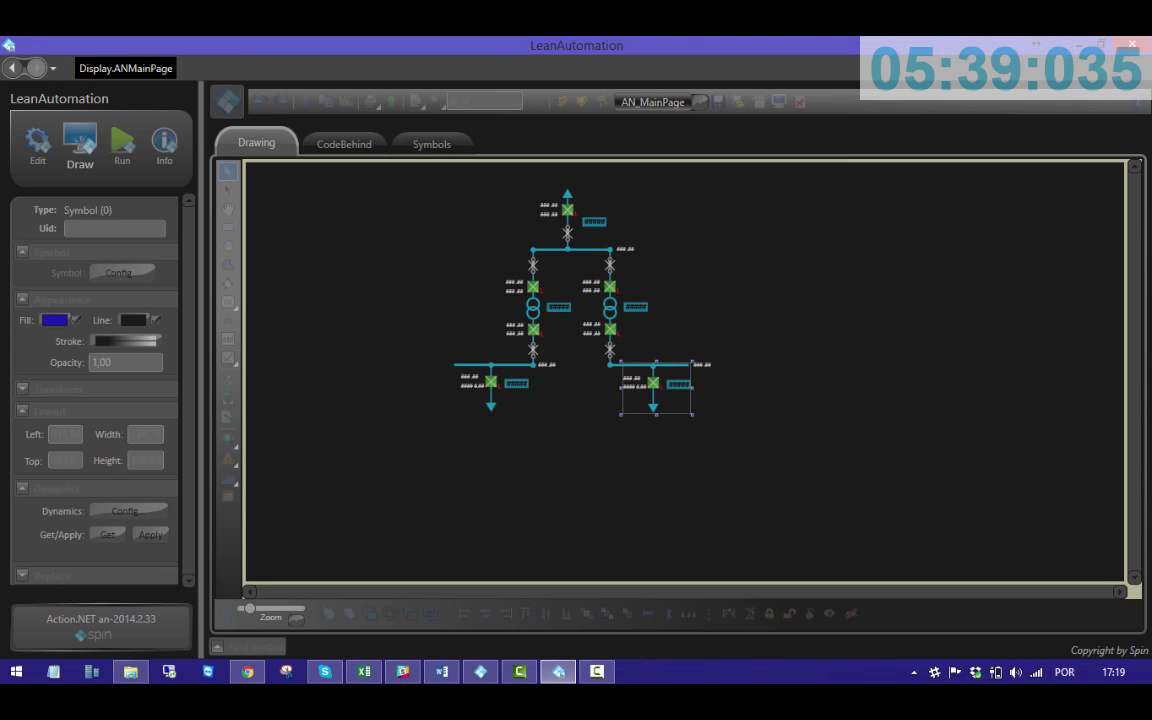
{"action": "key", "text": "Escape"}
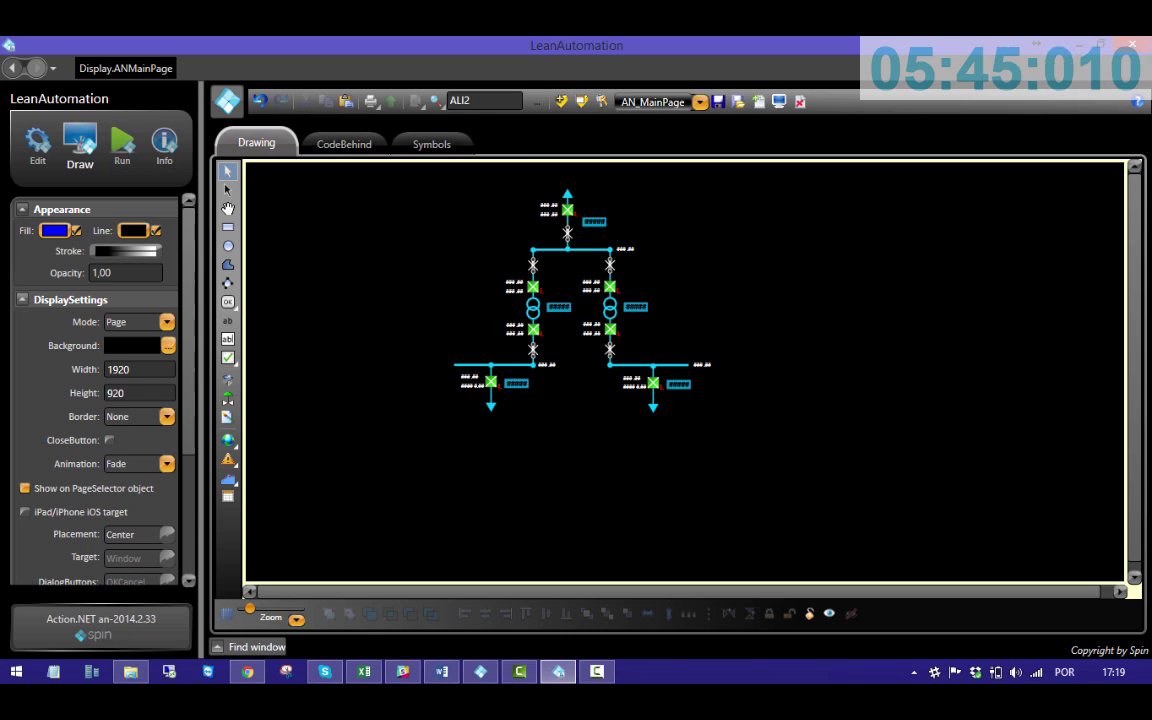
- Create alarm items, historian entries and points from the defined categories with the Deploy Alarms, Historian and Points extension, accepting the project's closure
{"action": "left_click", "coordinate": [122, 145]}
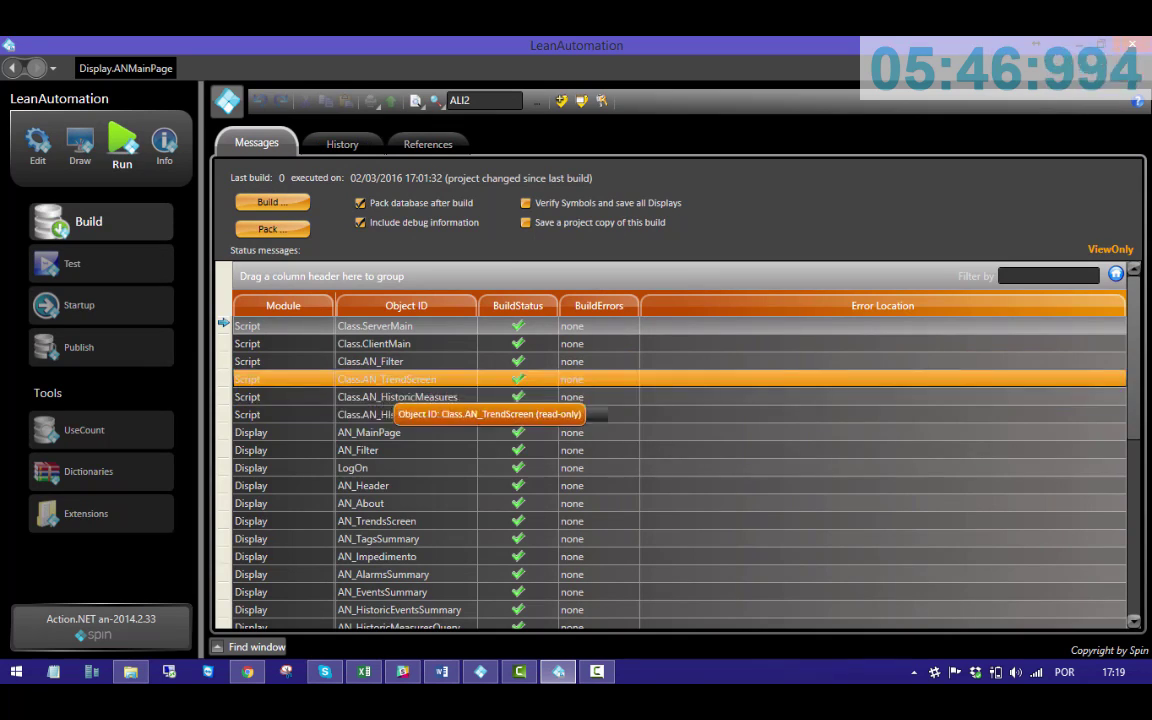
{"action": "left_click", "coordinate": [85, 513]}
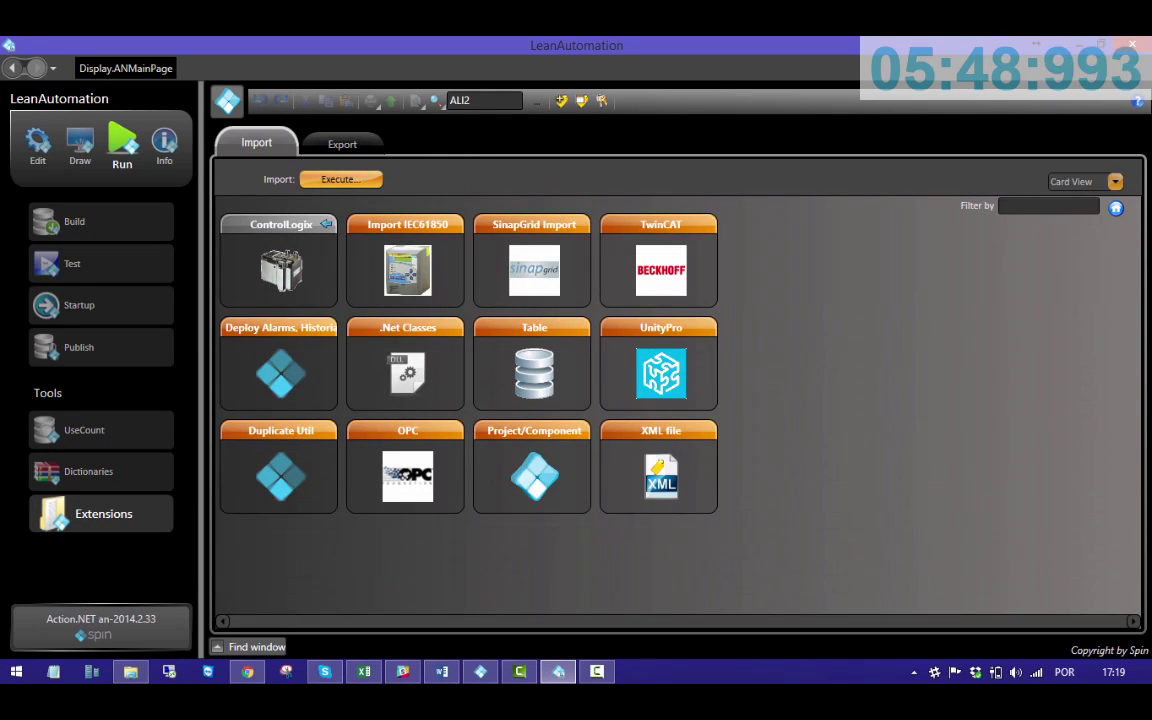
{"action": "left_click", "coordinate": [328, 327]}
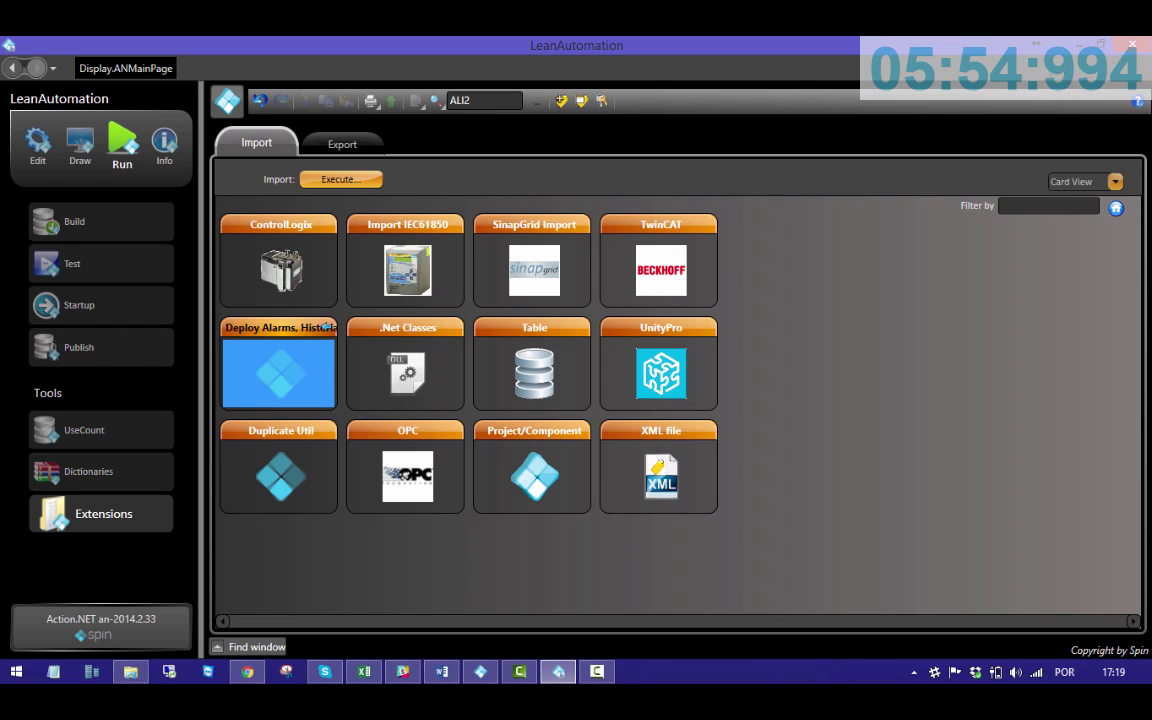
{"action": "double_click", "coordinate": [322, 326]}
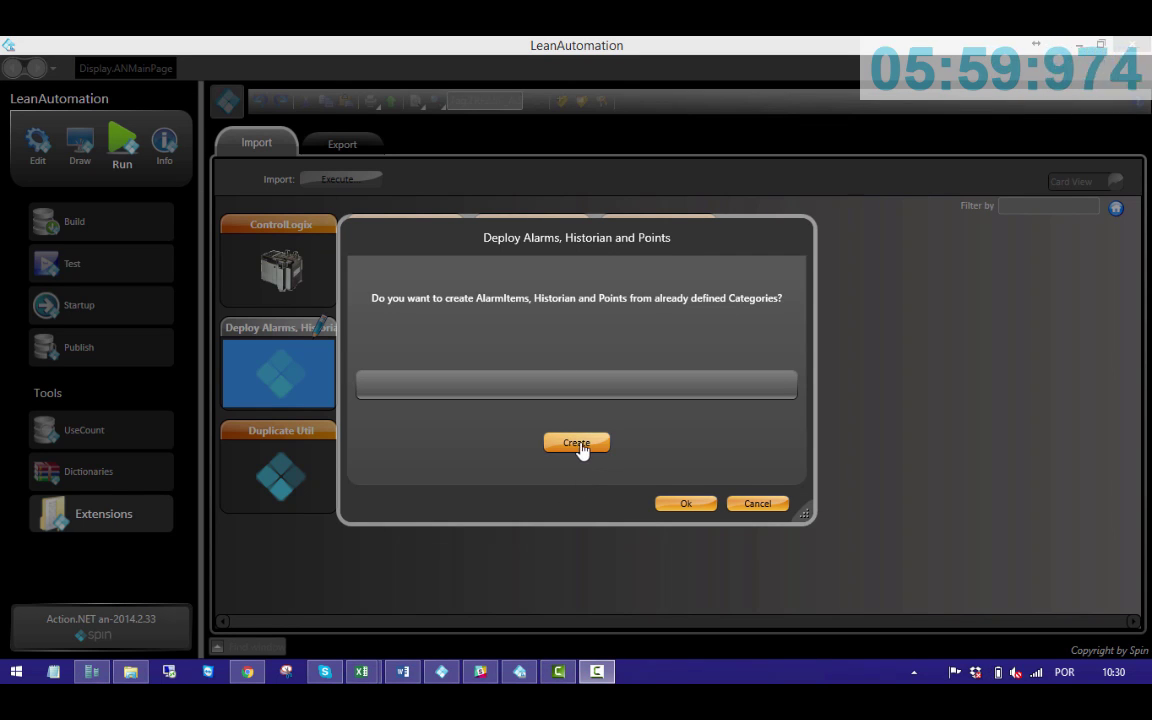
{"action": "left_click", "coordinate": [579, 446]}
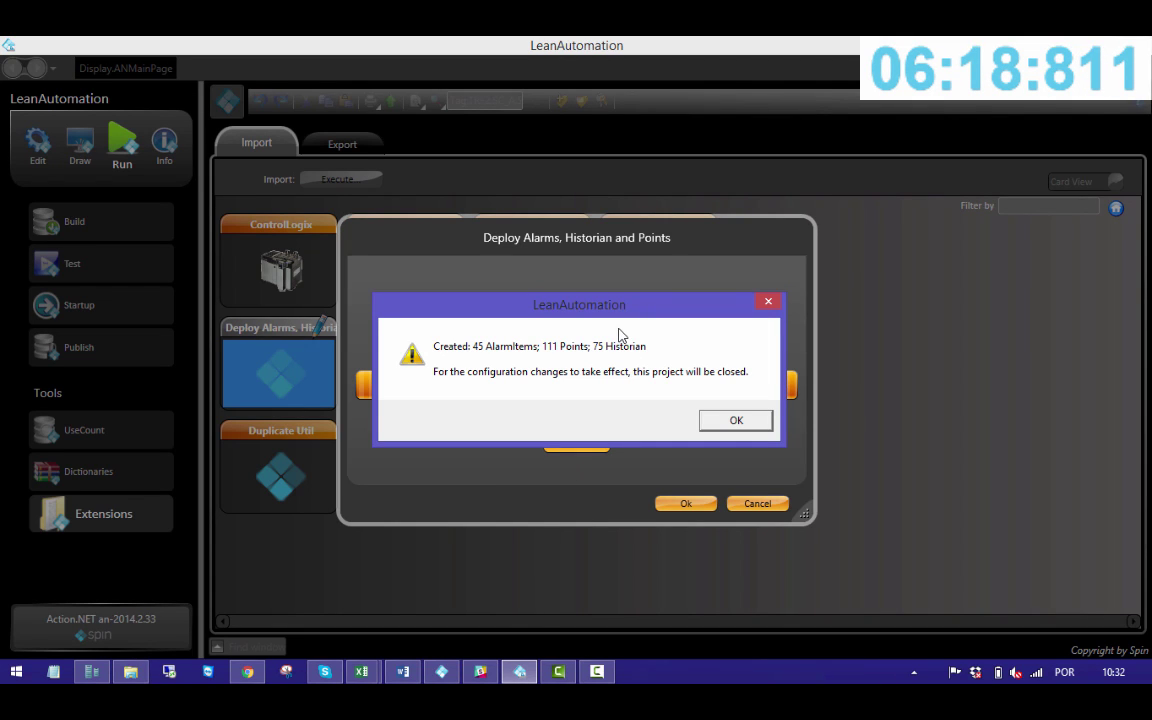
{"action": "left_click", "coordinate": [738, 420]}
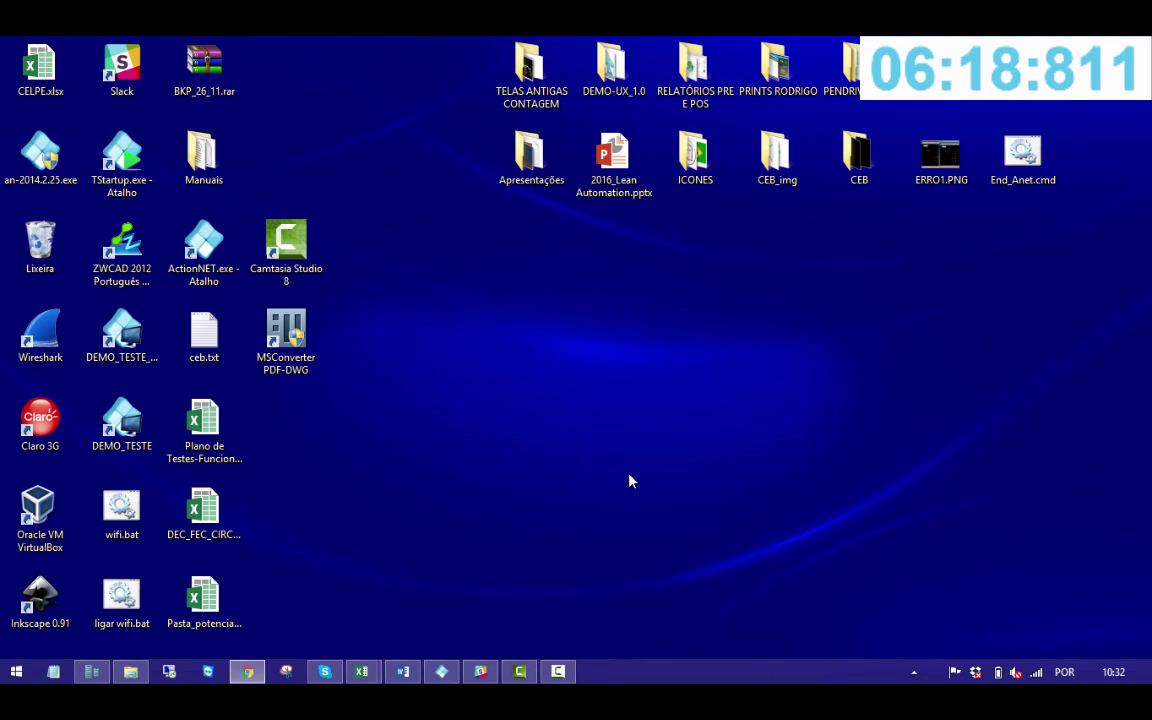
- Reopen the LeanAutomation project from the Action.NET project list and maximize its window
{"action": "left_click", "coordinate": [441, 671]}
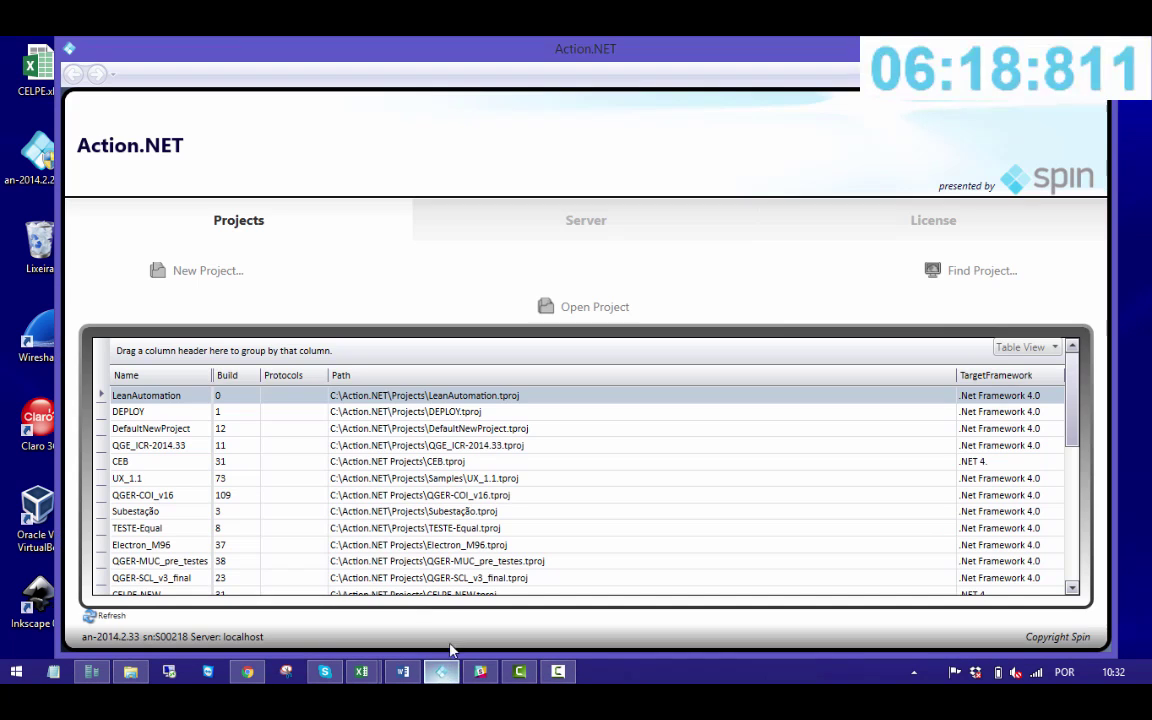
{"action": "left_click", "coordinate": [197, 396]}
{"action": "double_click", "coordinate": [197, 396]}
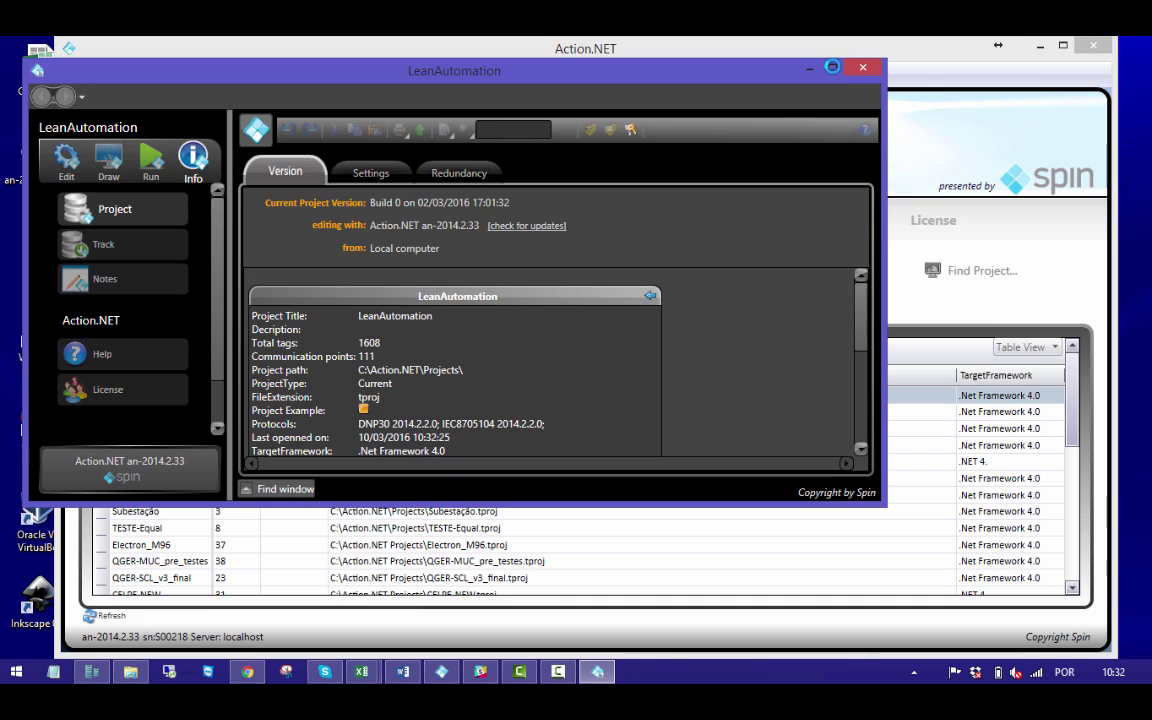
{"action": "left_click", "coordinate": [832, 68]}
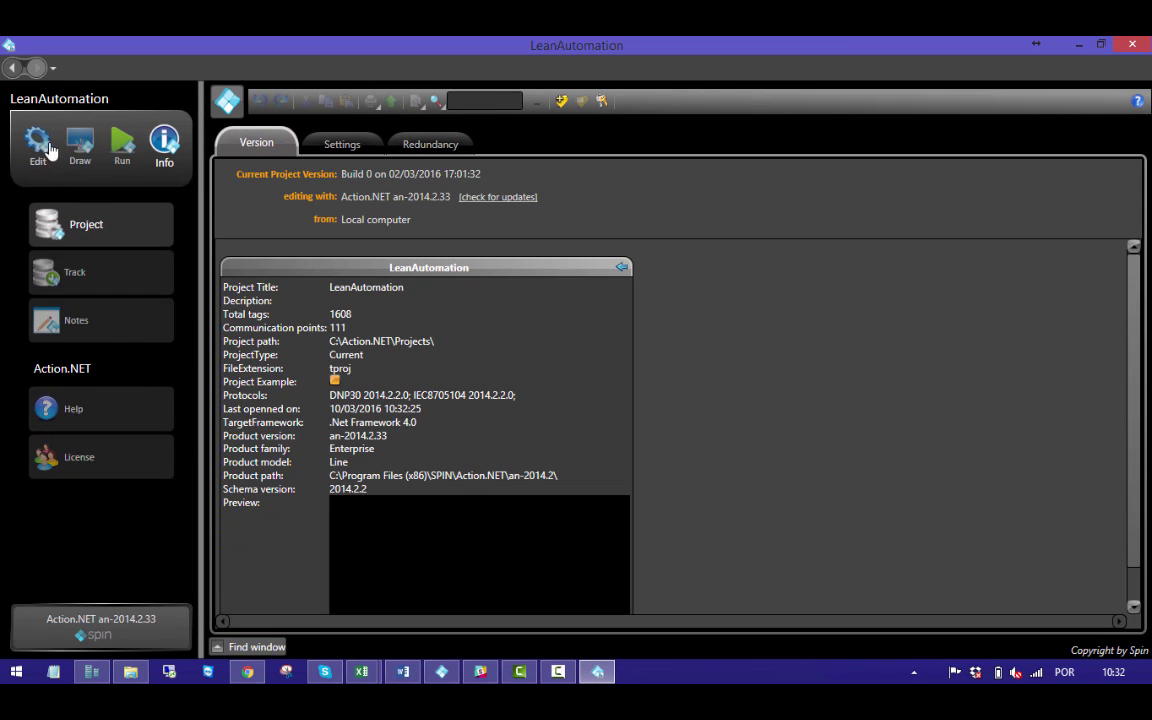
- Review the historian entries created for the project's tags in the ANA historian table view
{"action": "left_click", "coordinate": [40, 145]}
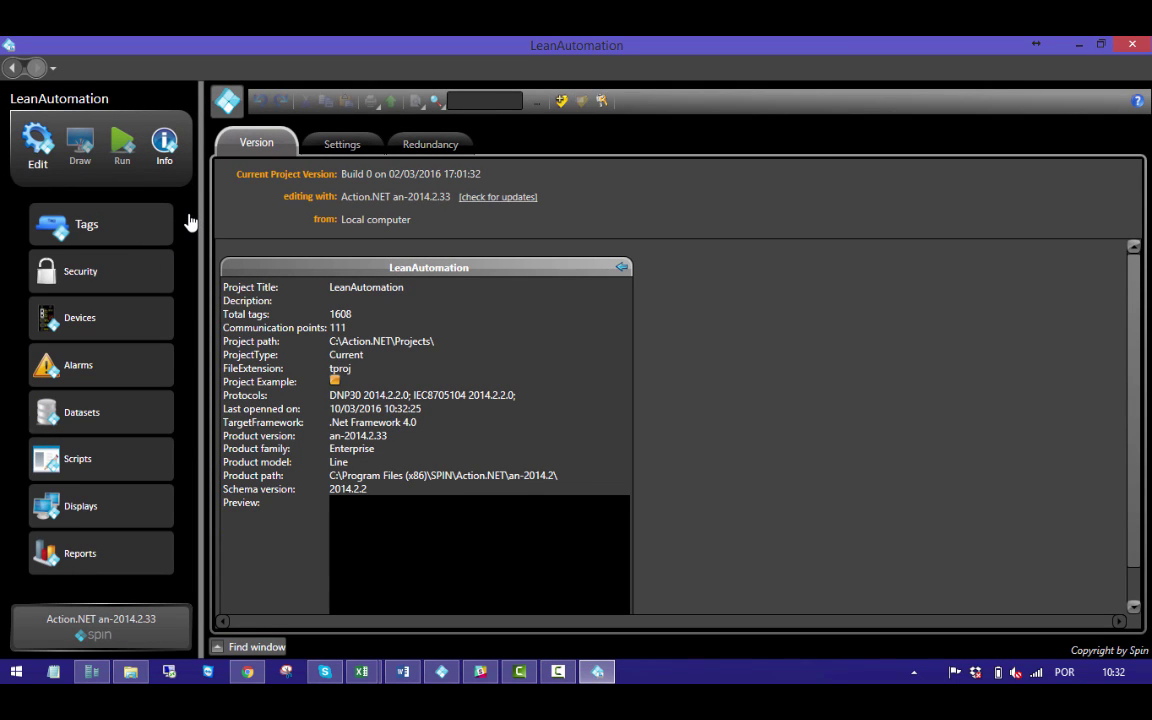
{"action": "left_click", "coordinate": [127, 230]}
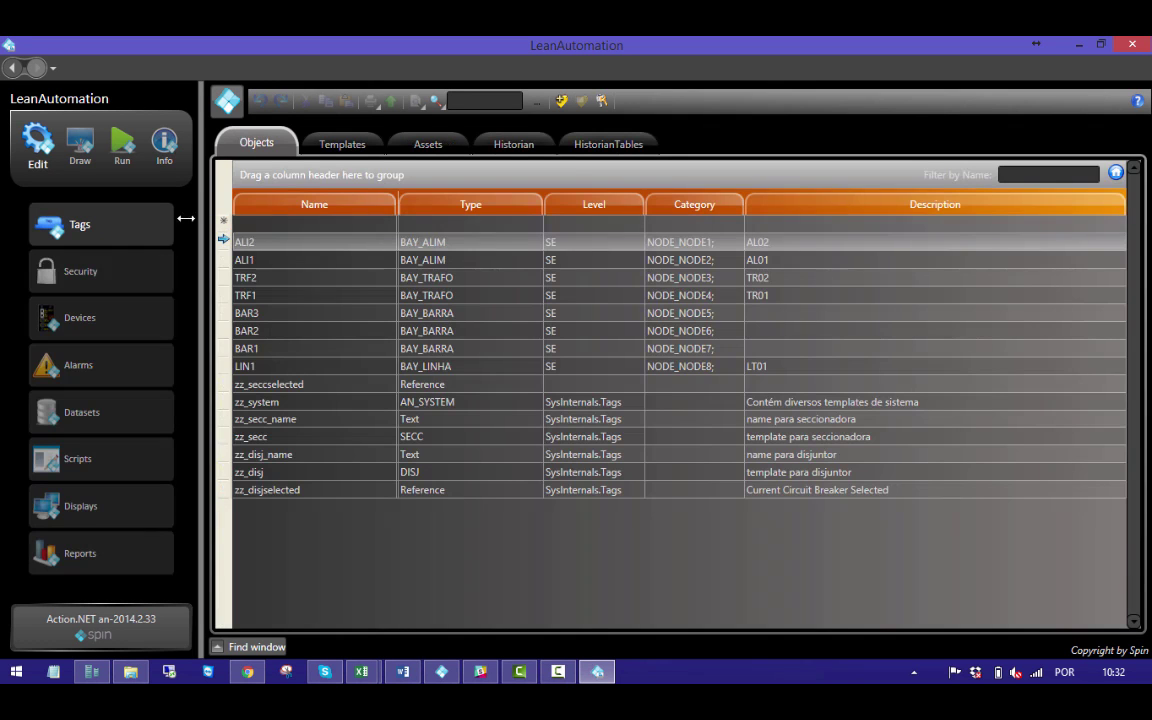
{"action": "left_click", "coordinate": [513, 143]}
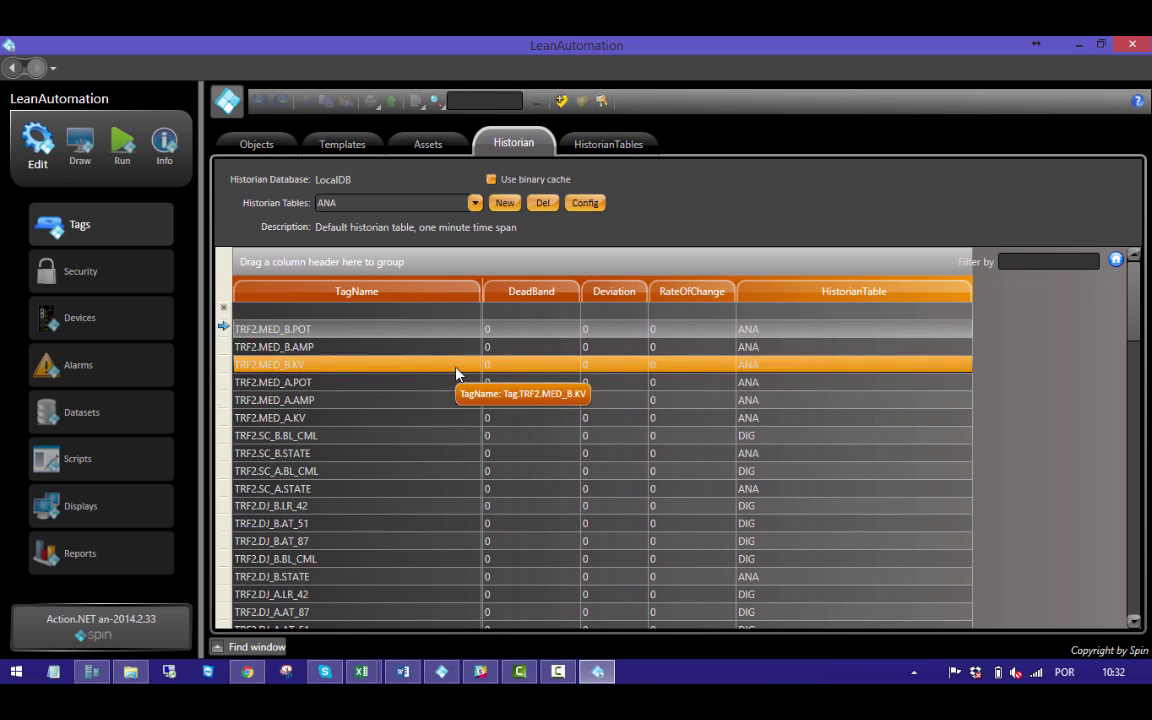
{"action": "scroll", "coordinate": [465, 385], "scroll_direction": "down", "scroll_amount": 4}
{"action": "scroll", "coordinate": [465, 385], "scroll_direction": "down", "scroll_amount": 5}
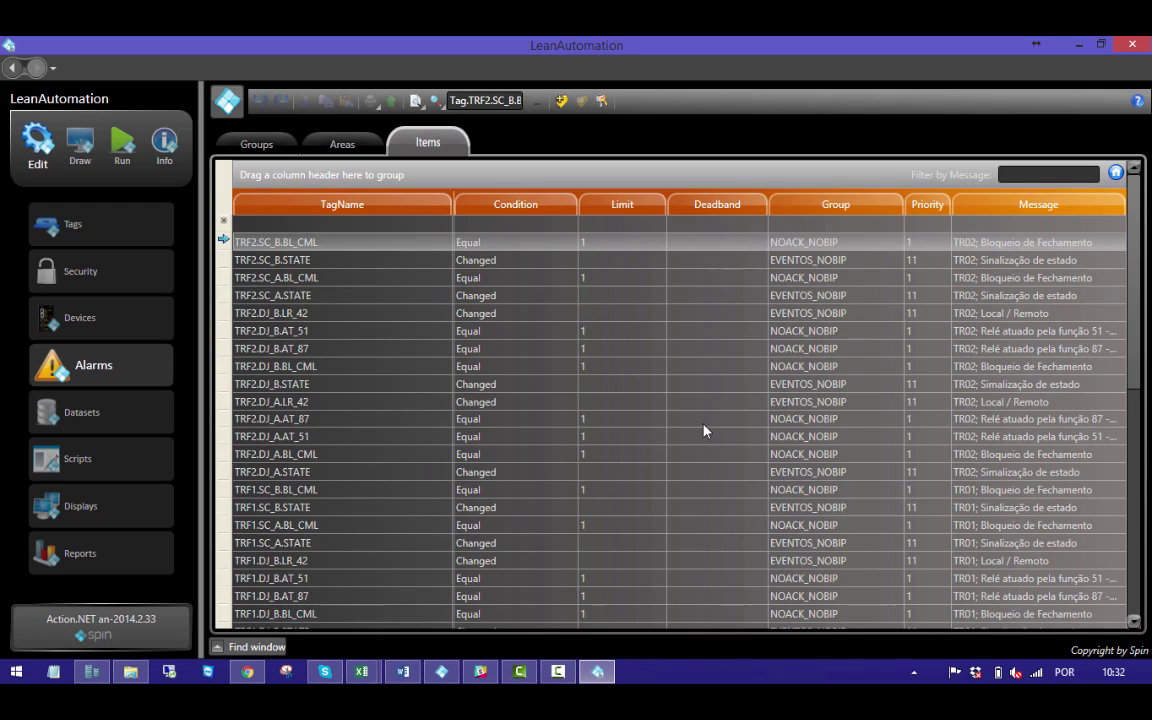
- Review the generated alarm items and the communication points of the project's devices
{"action": "scroll", "coordinate": [702, 413], "scroll_direction": "down", "scroll_amount": 5}
{"action": "scroll", "coordinate": [702, 418], "scroll_direction": "down", "scroll_amount": 3}
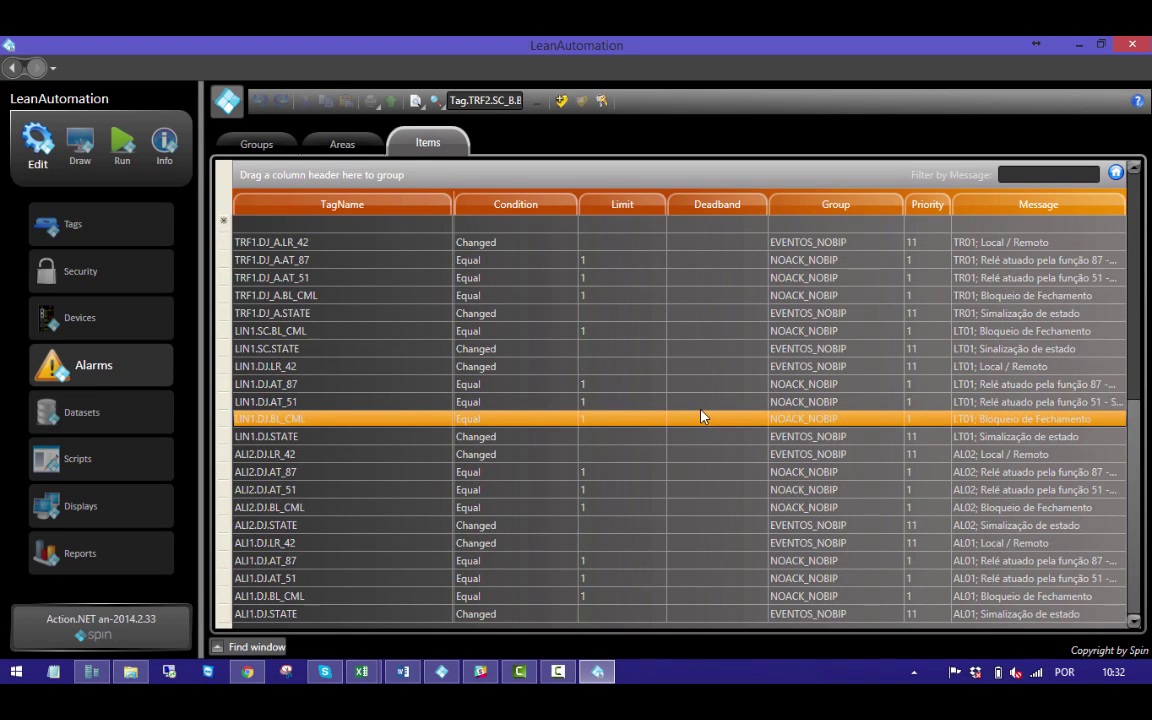
{"action": "left_click", "coordinate": [105, 318]}
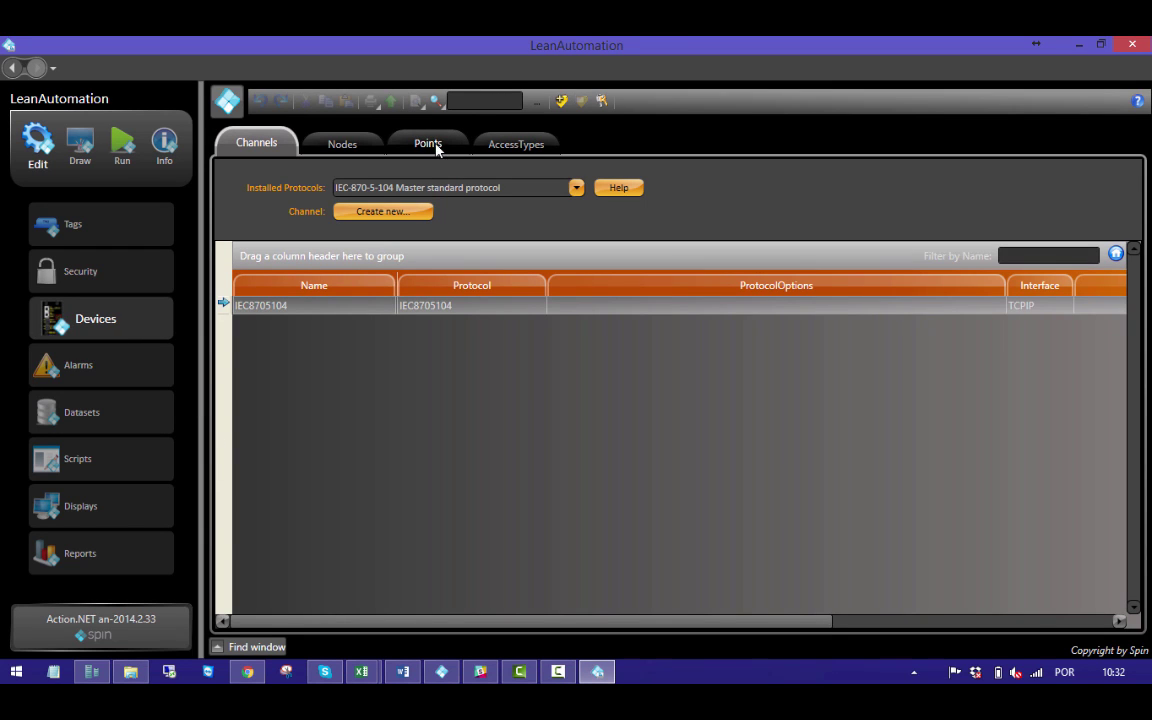
{"action": "scroll", "coordinate": [679, 362], "scroll_direction": "down", "scroll_amount": 11}
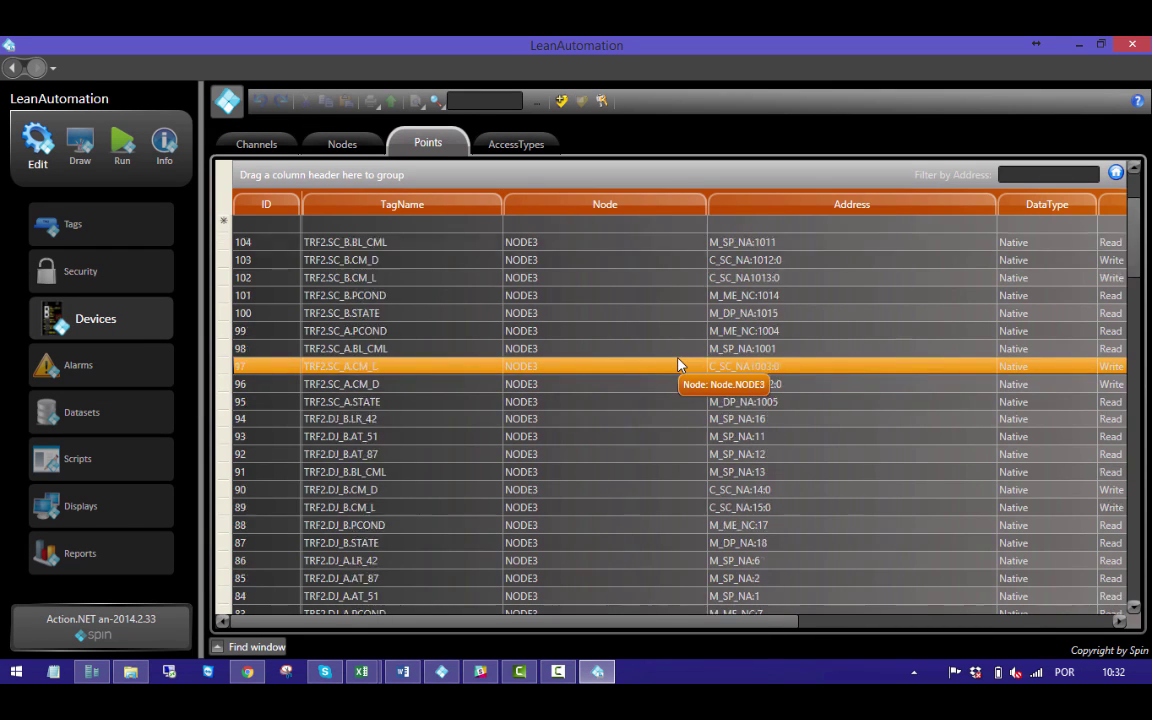
{"action": "scroll", "coordinate": [680, 365], "scroll_direction": "down", "scroll_amount": 19}
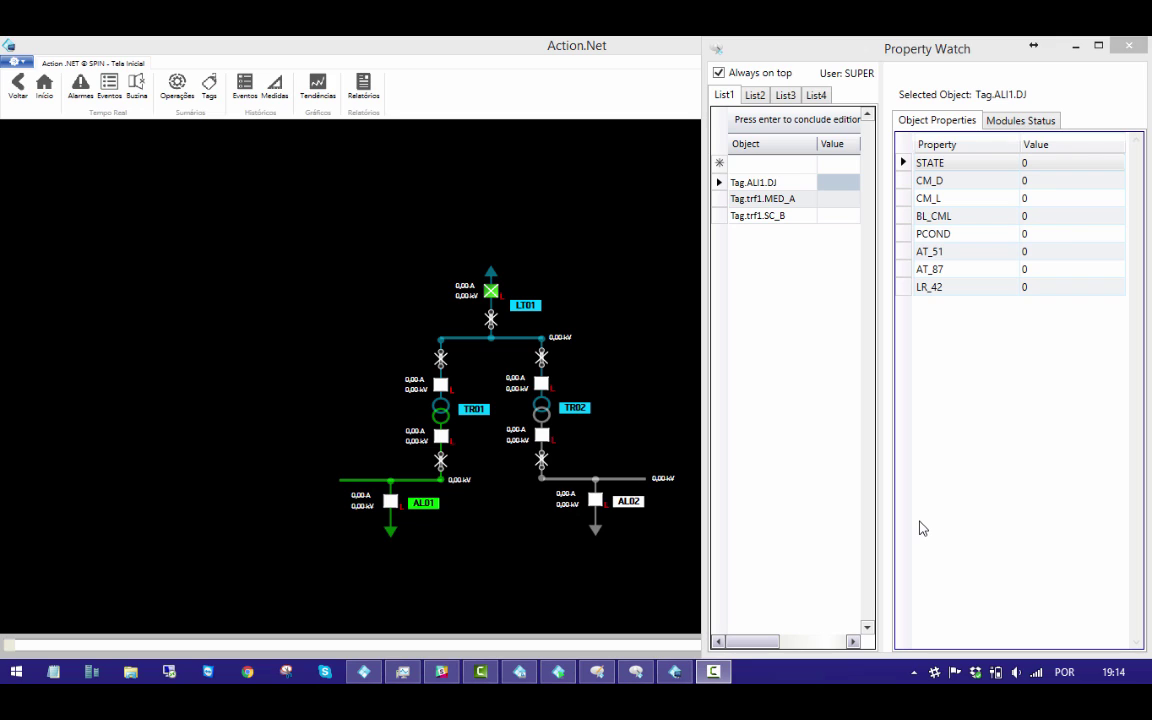
- Simulate the AL01 breaker's states in Property Watch by setting the STATE of Tag.ALI1.DJ to 1, 2 and 3 in turn
{"action": "left_click", "coordinate": [1040, 165]}
{"action": "type", "text": "1"}
{"action": "key", "text": "Return"}
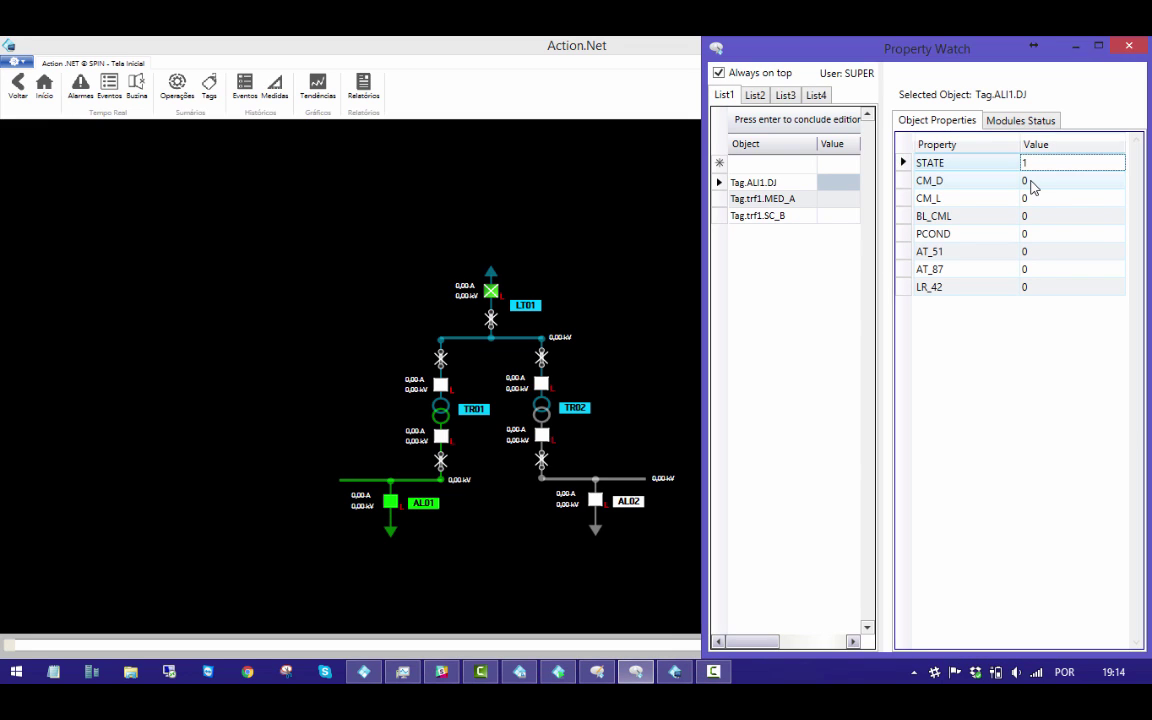
{"action": "type", "text": "2"}
{"action": "key", "text": "Return"}
{"action": "type", "text": "3"}
{"action": "key", "text": "Return"}
- Open the AL01 breaker's command dialog, set its STATE to 2 in Property Watch, and issue and confirm the Desligar command
{"action": "left_click", "coordinate": [391, 503]}
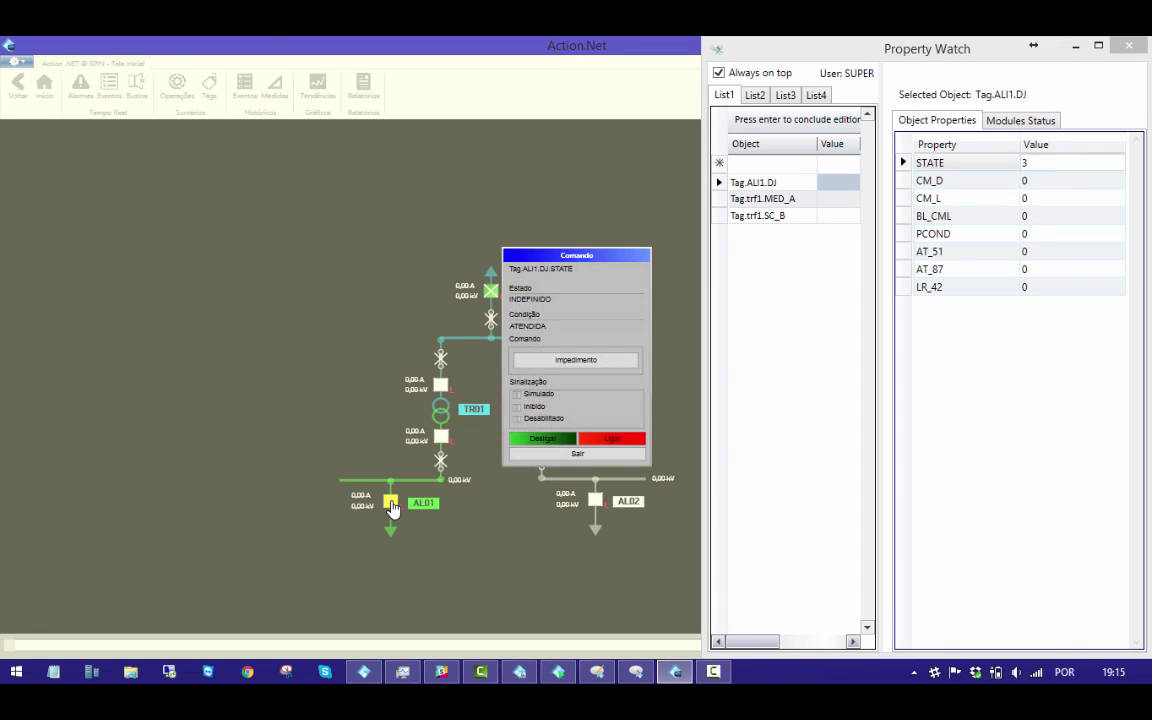
{"action": "left_click", "coordinate": [1066, 160]}
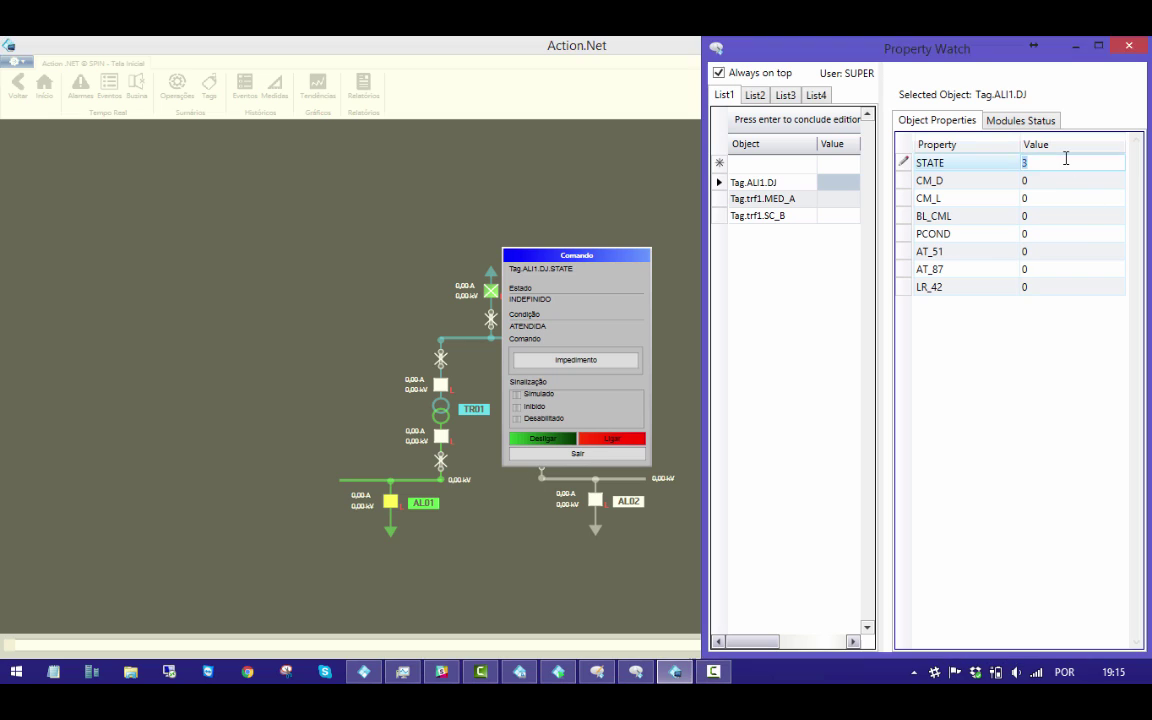
{"action": "key", "text": "Return"}
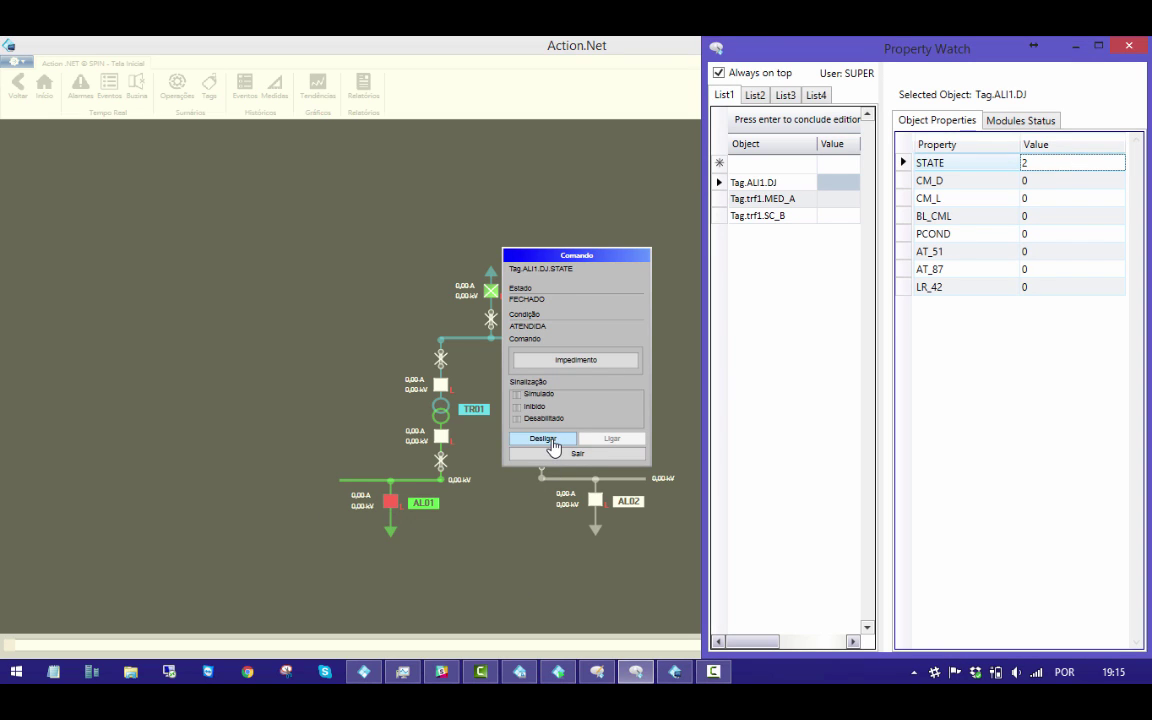
{"action": "left_click", "coordinate": [553, 440]}
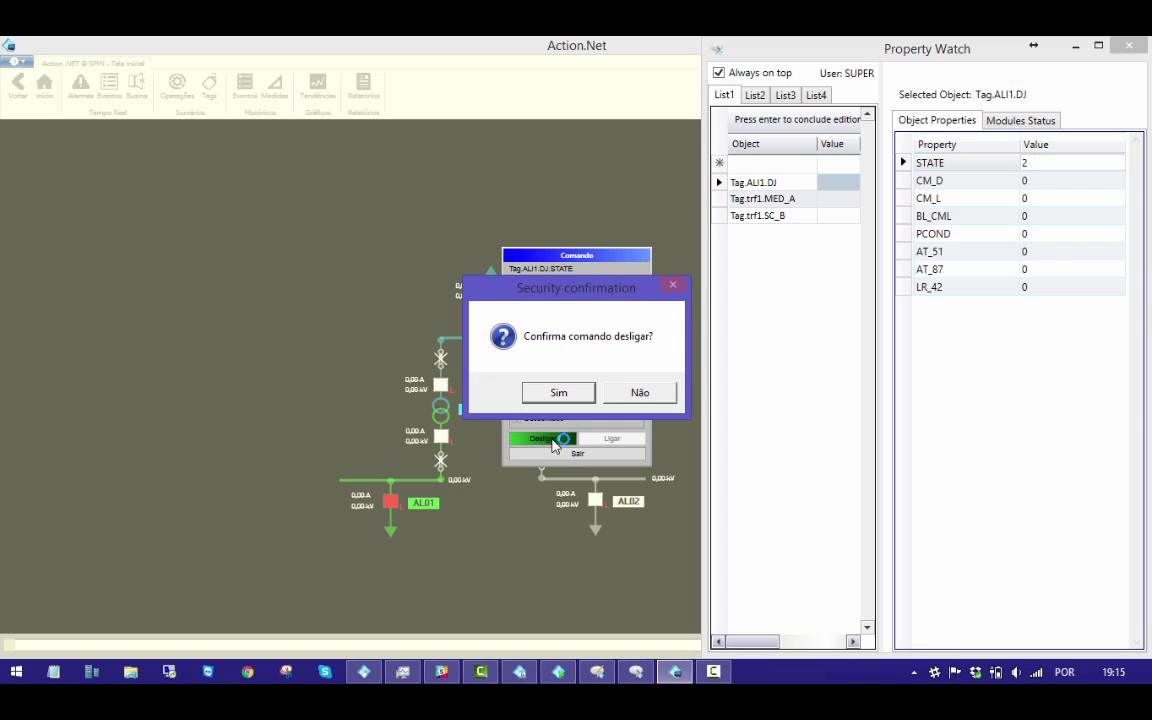
{"action": "left_click", "coordinate": [580, 392]}
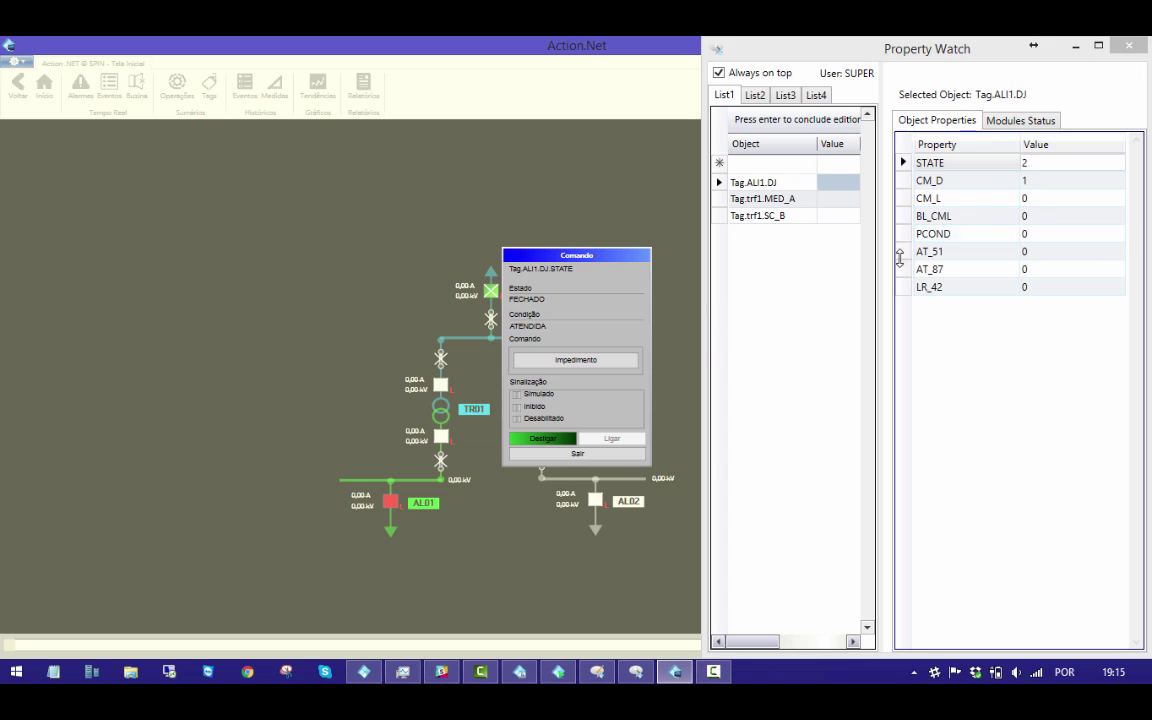
- Set the AL01 breaker's STATE to 1, issue and confirm the Ligar command, and close the command dialog
{"action": "left_click", "coordinate": [1050, 165]}
{"action": "type", "text": "1"}
{"action": "key", "text": "Return"}
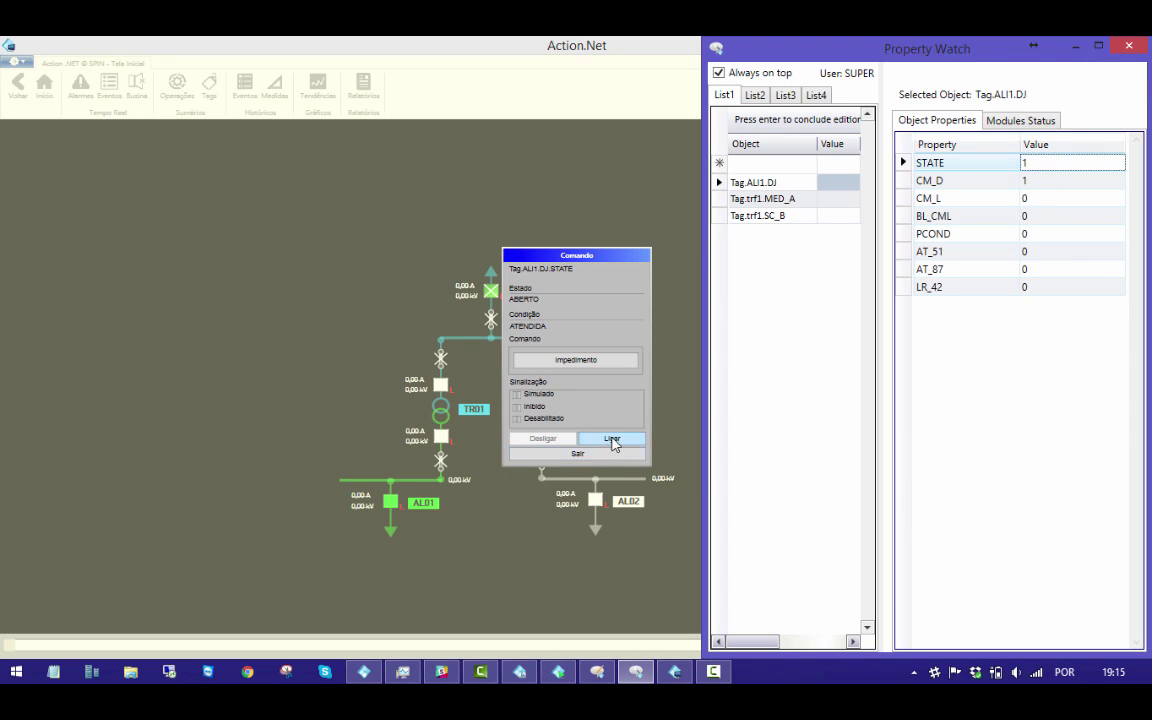
{"action": "left_click", "coordinate": [612, 443]}
{"action": "left_click", "coordinate": [580, 397]}
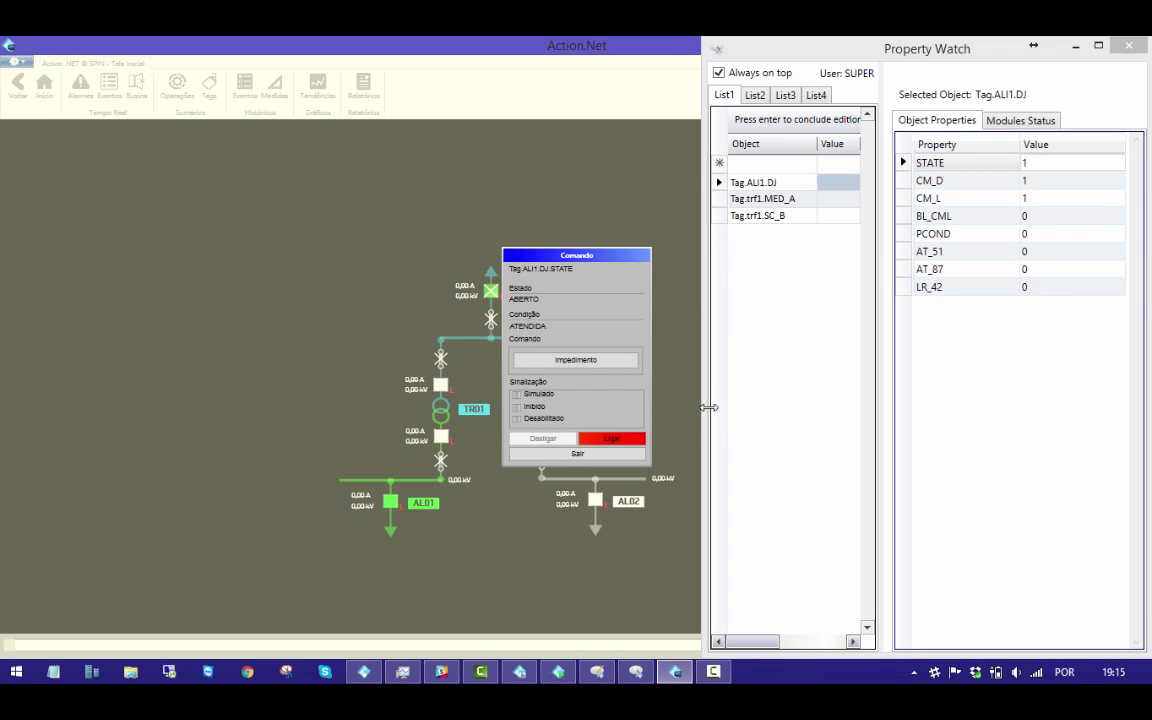
{"action": "left_click", "coordinate": [636, 457]}
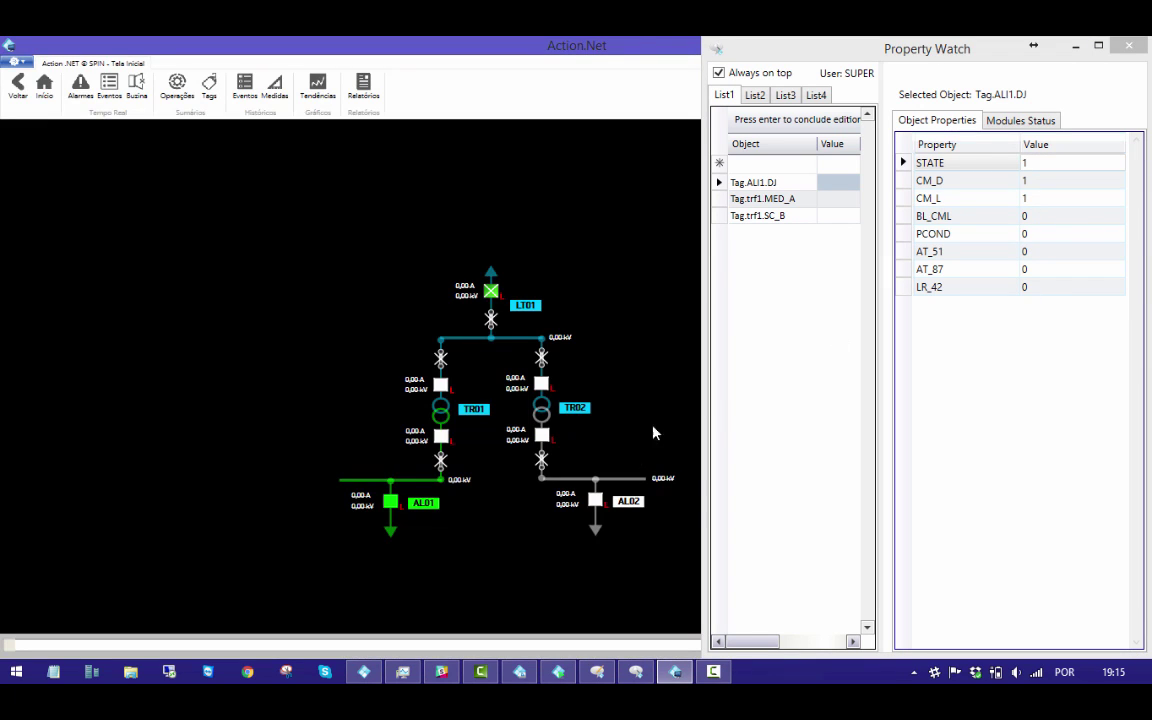
- Simulate transformer TR01's measurements in Property Watch by setting Tag.trf1.MED_A's KV to 10 and AMP to 20
{"action": "left_click", "coordinate": [783, 198]}
{"action": "left_click", "coordinate": [1026, 162]}
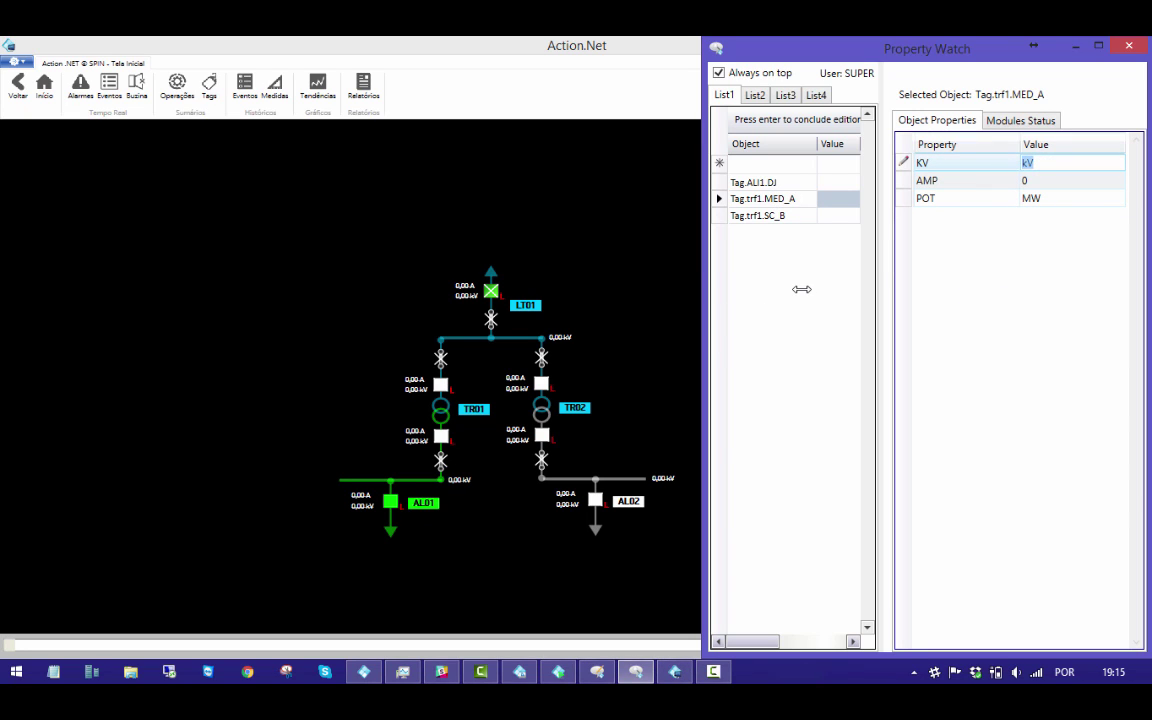
{"action": "key", "text": "Return"}
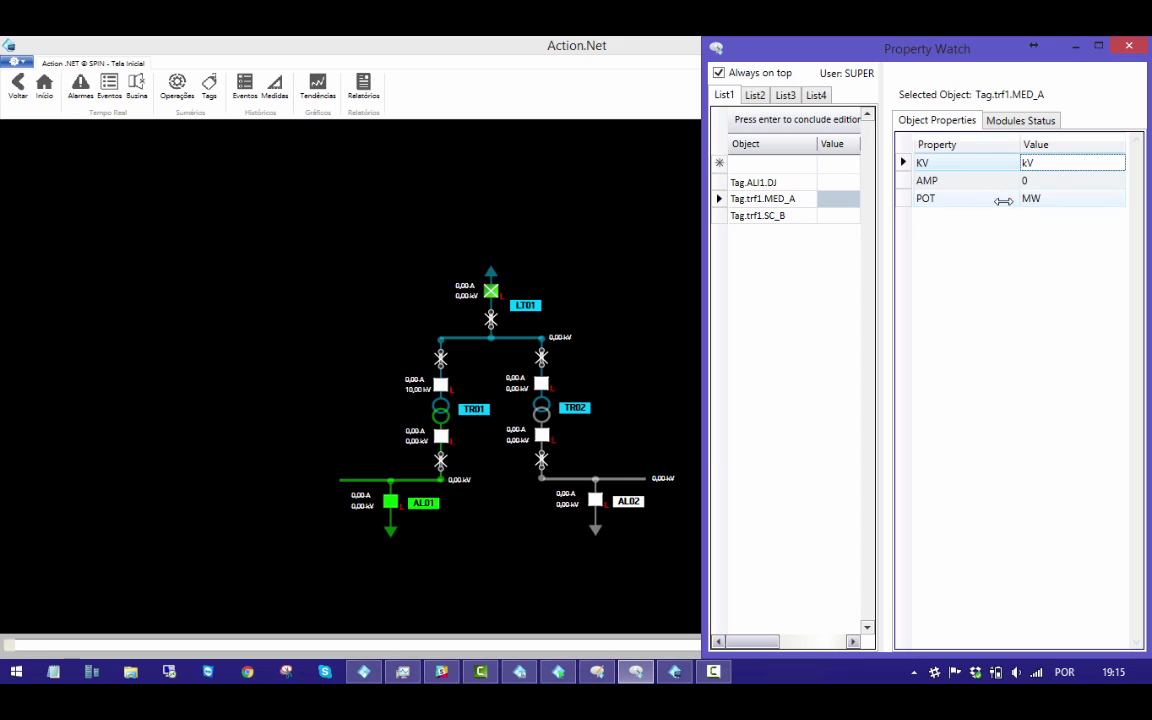
{"action": "left_click", "coordinate": [1028, 180]}
{"action": "type", "text": "20"}
{"action": "key", "text": "Return"}
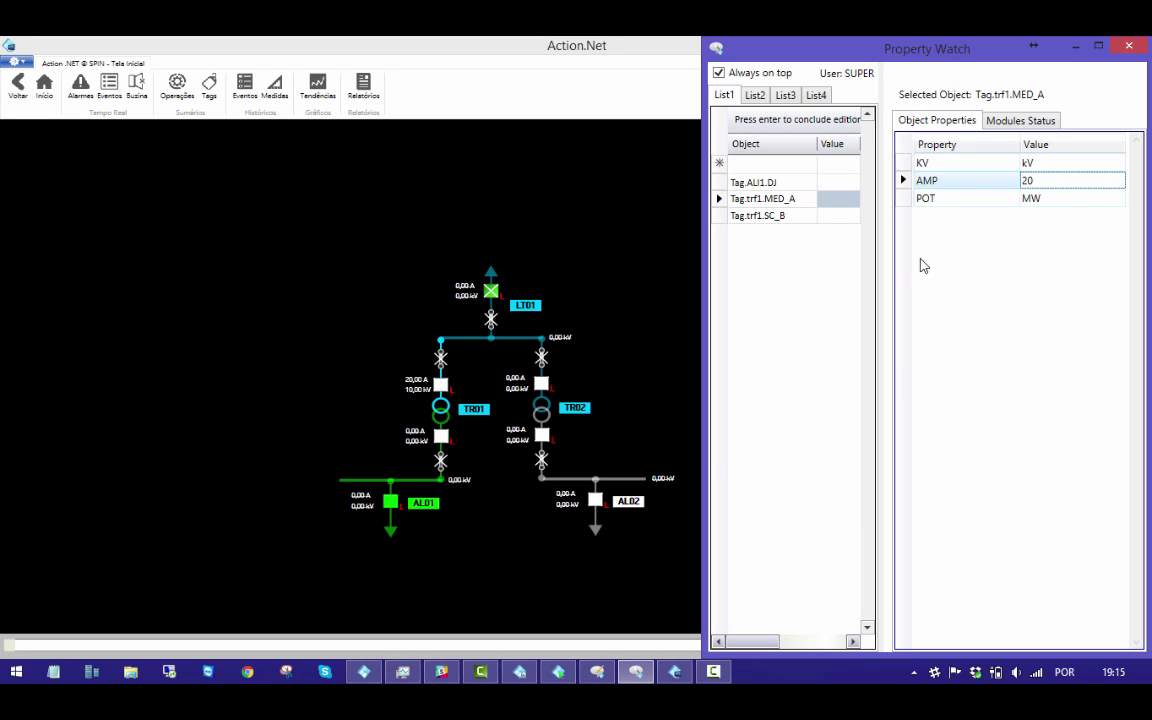
- Set the STATE of Tag.trf1.SC_B to 1 and 2 in turn, and open the real-time events summary
{"action": "left_click", "coordinate": [800, 220]}
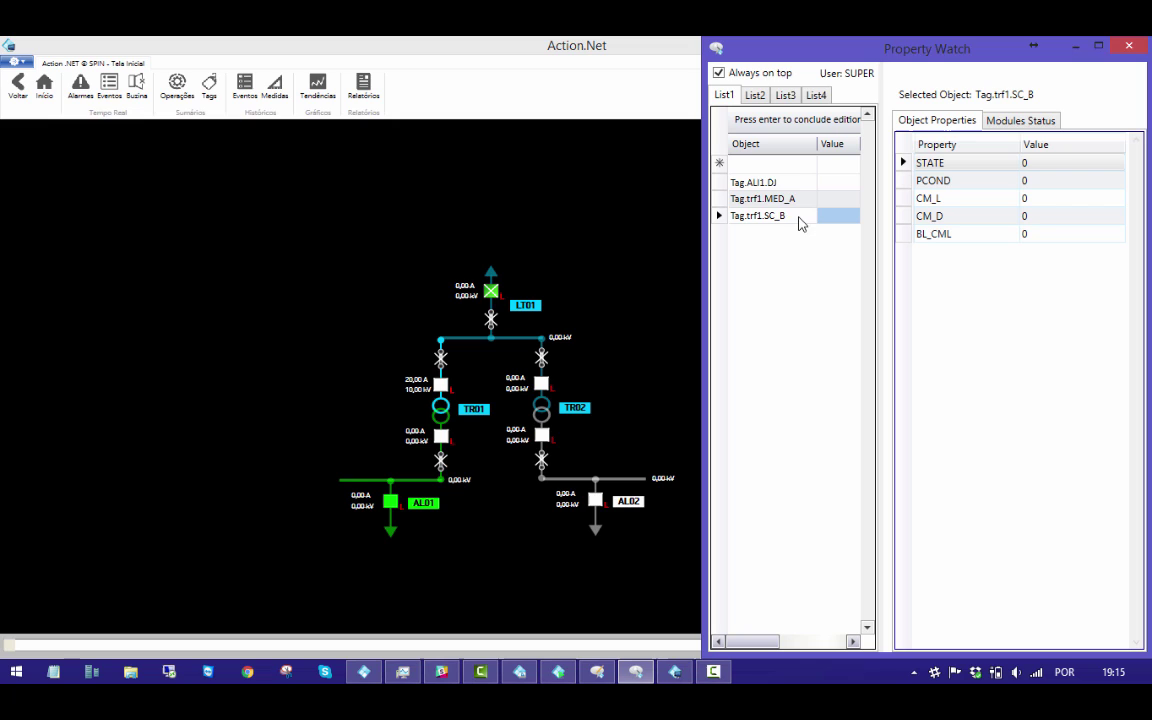
{"action": "left_click", "coordinate": [1050, 161]}
{"action": "type", "text": "1"}
{"action": "key", "text": "Return"}
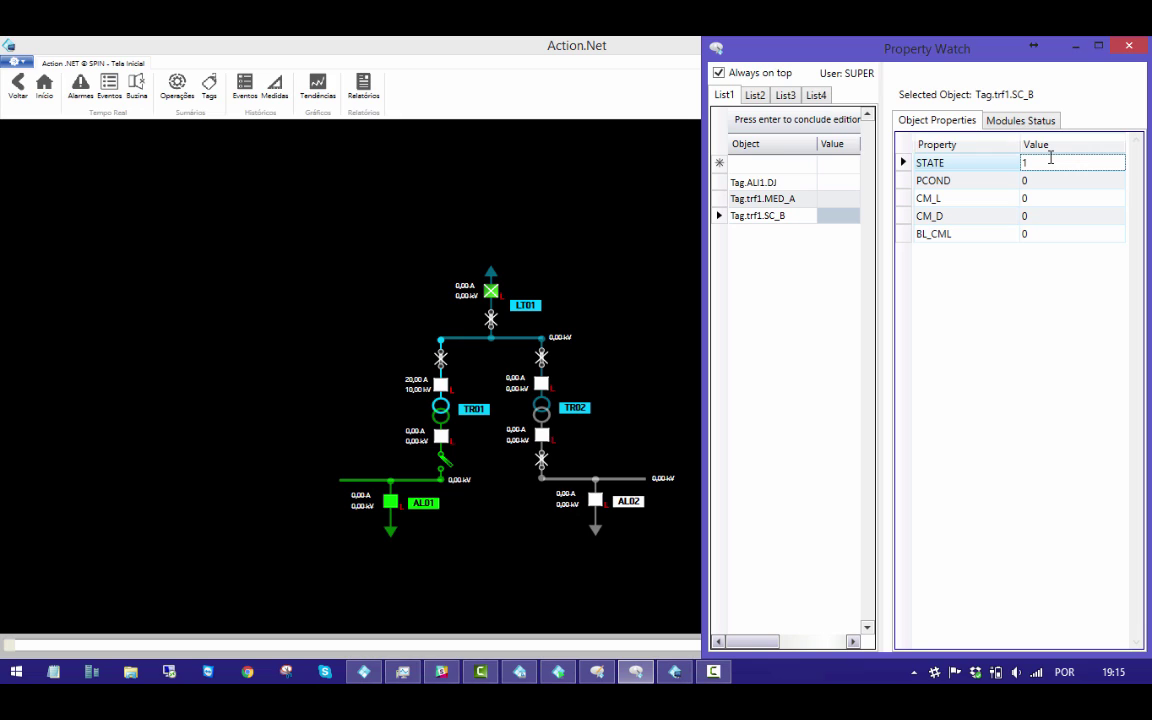
{"action": "key", "text": "BackSpace"}
{"action": "type", "text": "2"}
{"action": "key", "text": "Return"}
{"action": "left_click", "coordinate": [109, 87]}
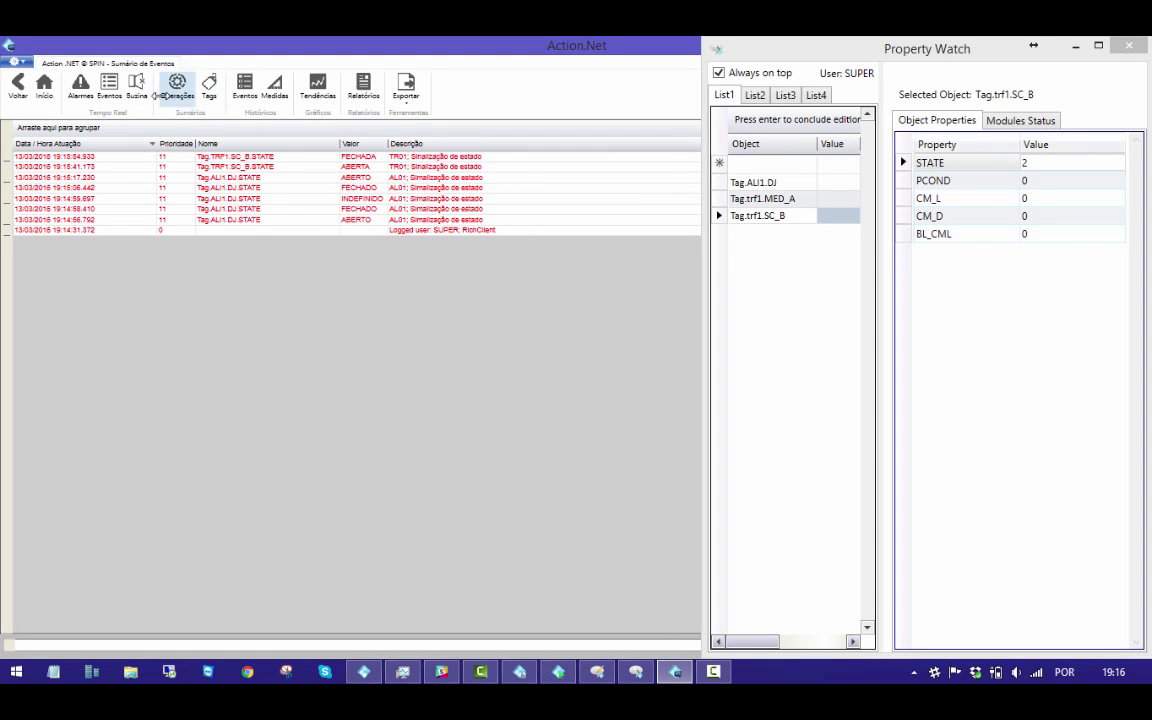
- Open the real-time alarms summary and trigger the AL01 overcurrent alarm by setting Tag.ALI1.DJ's AT_51 to 1
{"action": "left_click", "coordinate": [80, 88]}
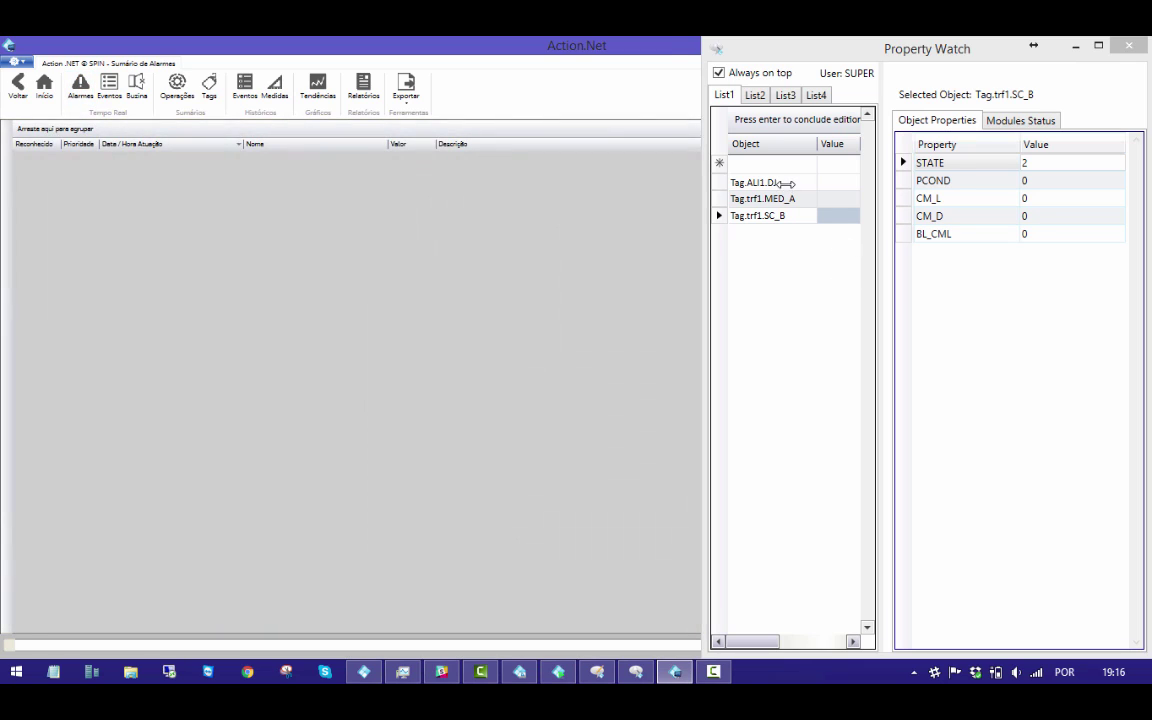
{"action": "left_click", "coordinate": [838, 182]}
{"action": "left_click", "coordinate": [1032, 251]}
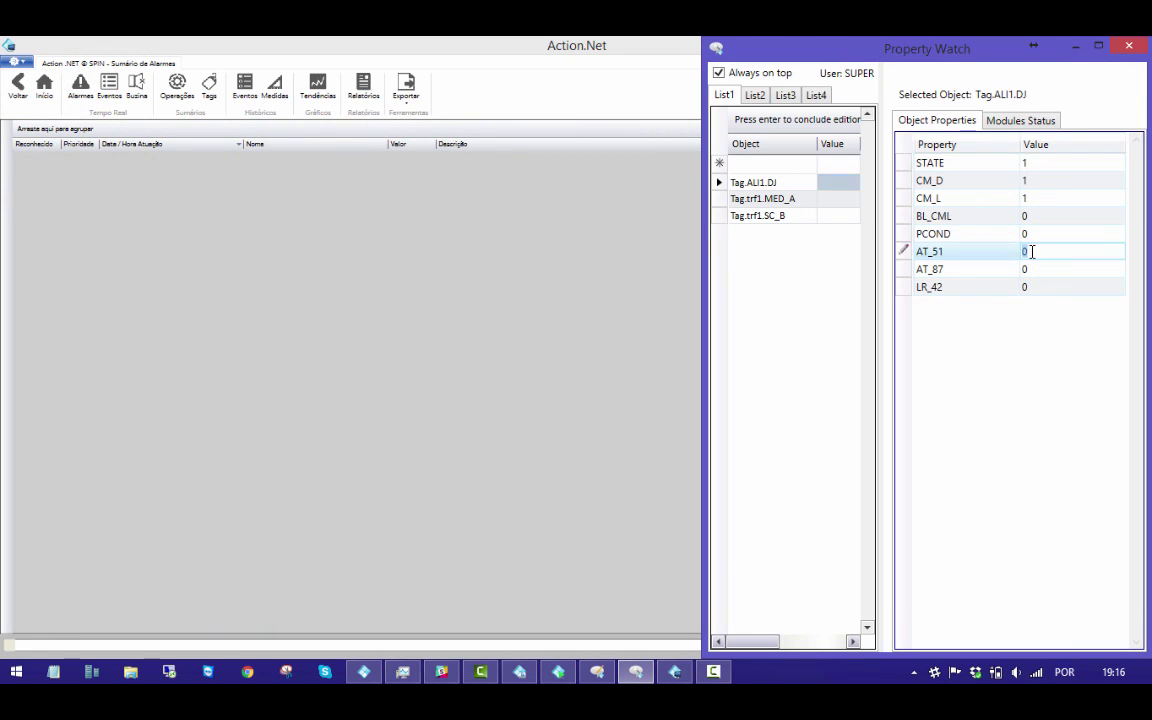
{"action": "type", "text": "1"}
{"action": "key", "text": "Return"}
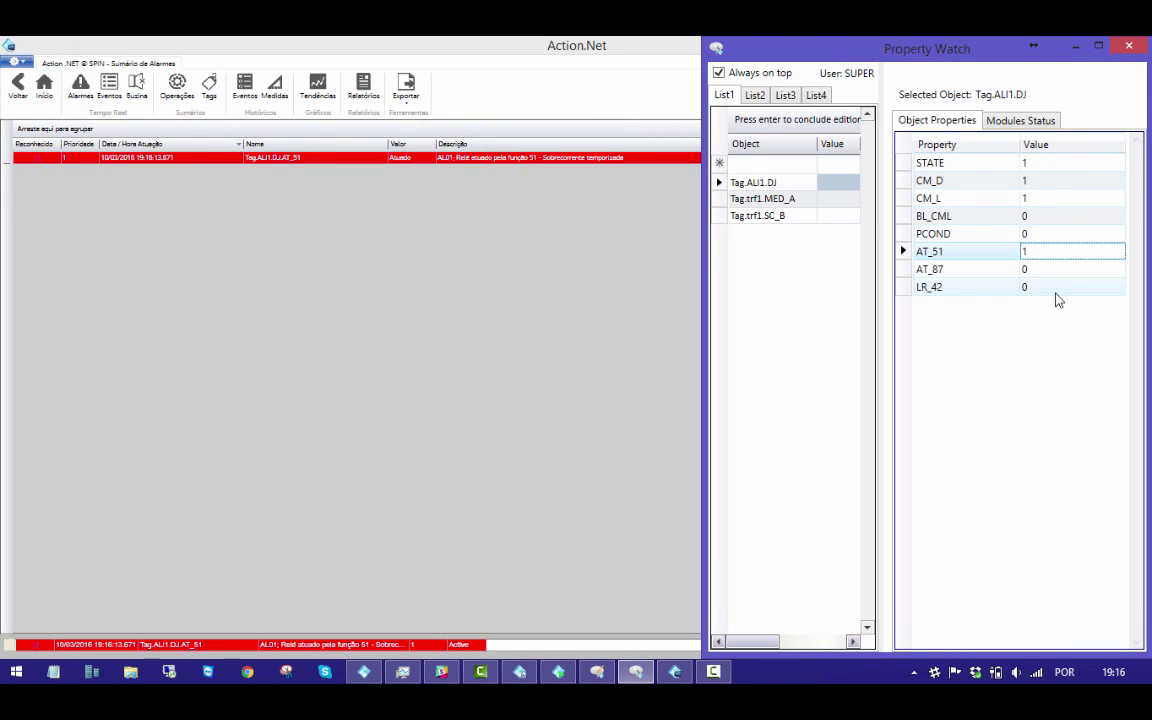
- Acknowledge the AL01 overcurrent alarm and reset Tag.ALI1.DJ's AT_51 to 0
{"action": "left_click", "coordinate": [40, 158]}
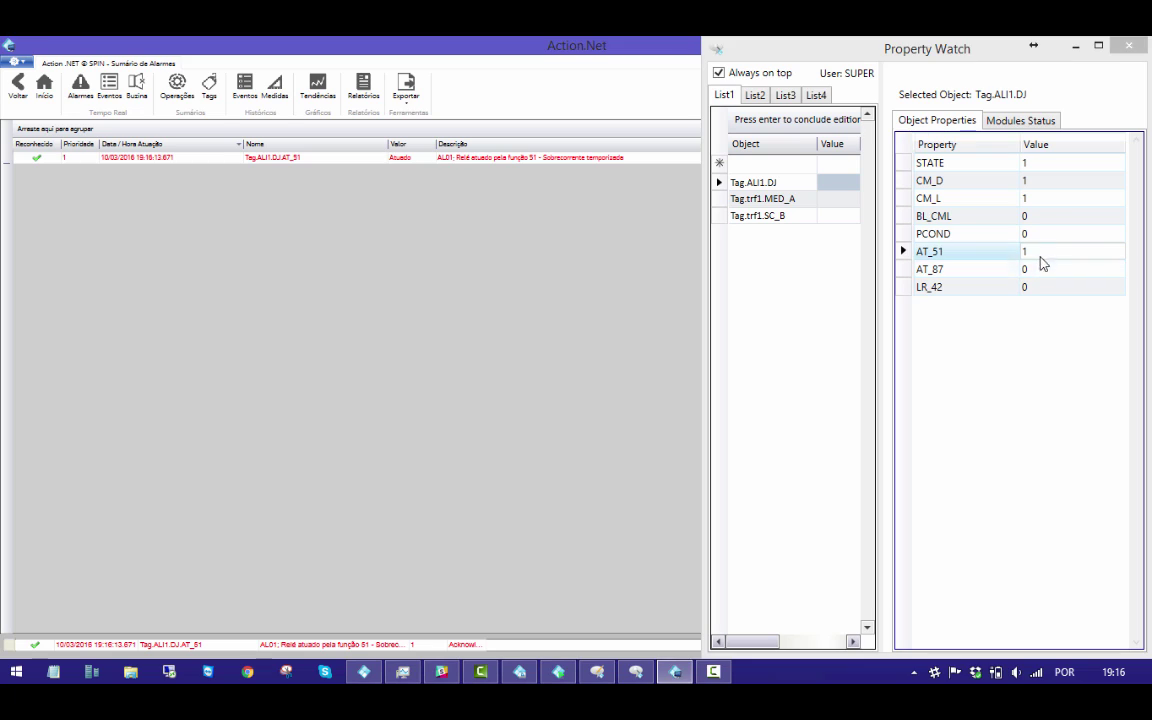
{"action": "left_click", "coordinate": [1040, 256]}
{"action": "key", "text": "Return"}
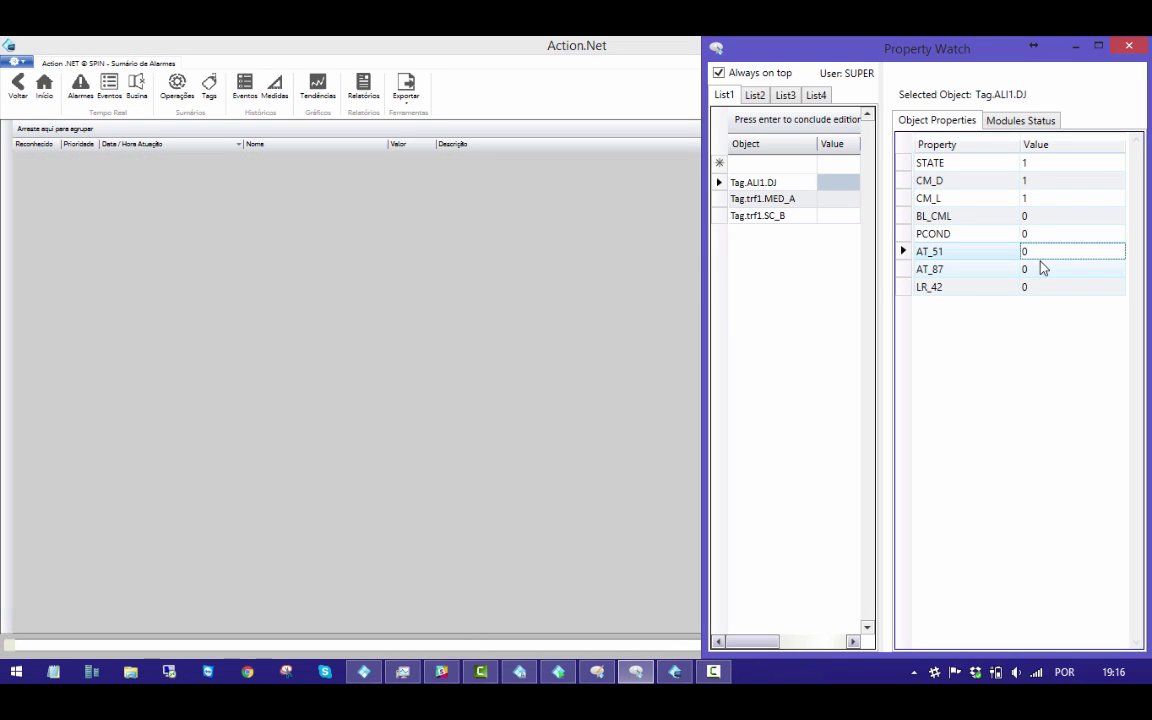